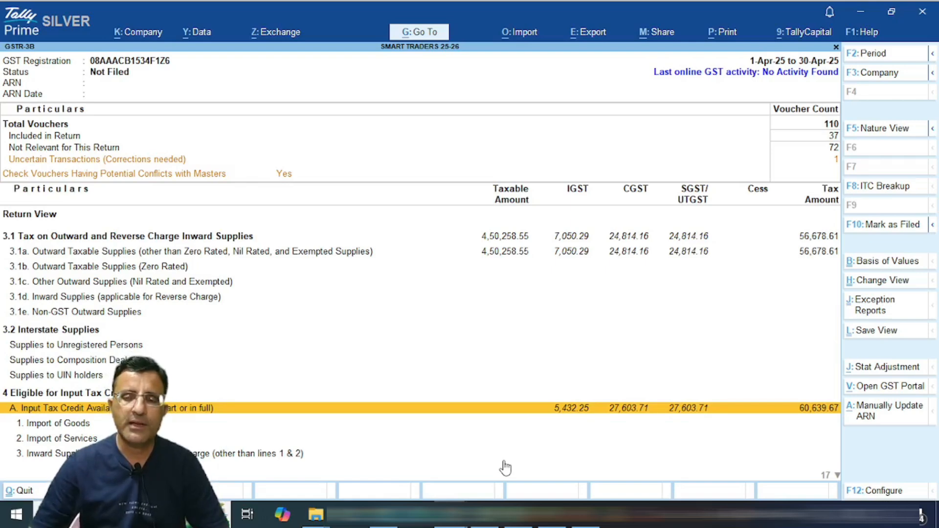
# Step: Examine section 3.1 of the GSTR-3B return, down to the 3.1a Outward Taxable Supplies line
pyautogui.press('Up')
pyautogui.press('Up')
pyautogui.press('Up')
pyautogui.press('Up')
pyautogui.press('Up')
pyautogui.press('Up')
pyautogui.press('Up')
pyautogui.press('Up')
pyautogui.press('Up')
pyautogui.press('Up')
pyautogui.press('Up')
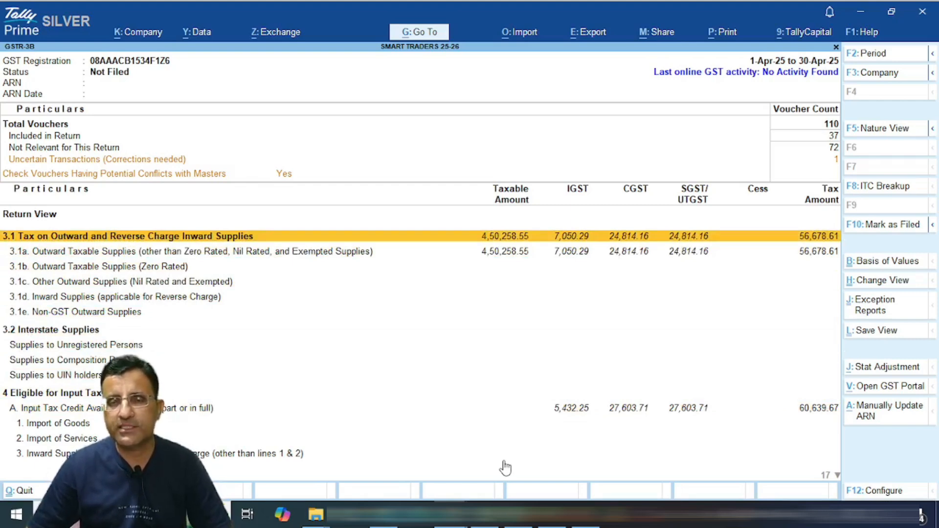
pyautogui.press('Down')
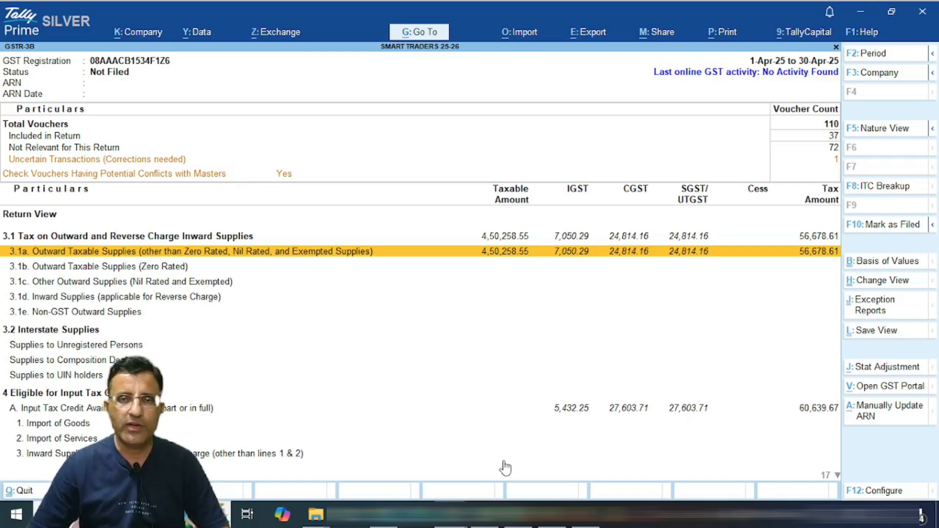
pyautogui.press('Down')
pyautogui.press('Up')
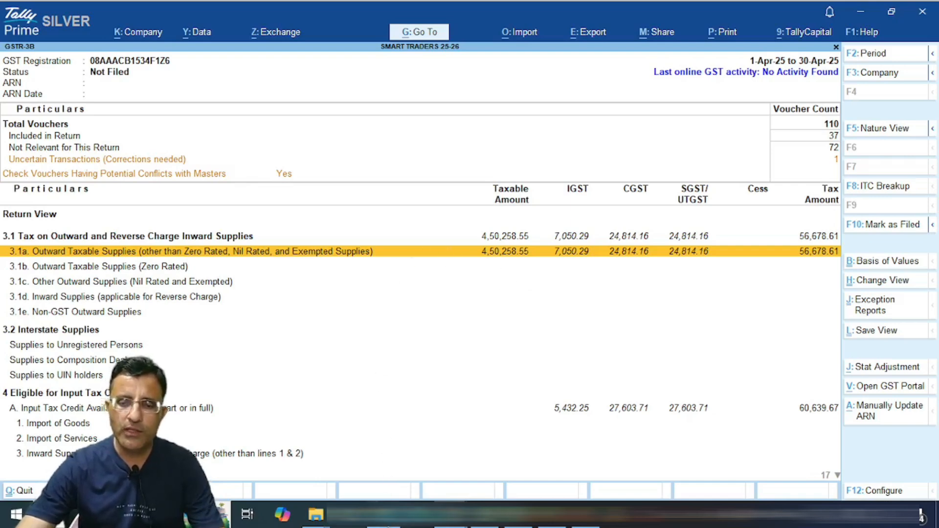
# Step: Switch to the GST portal in the browser to view it, and return to the GSTR-3B report in TallyPrime
pyautogui.click(384, 513)
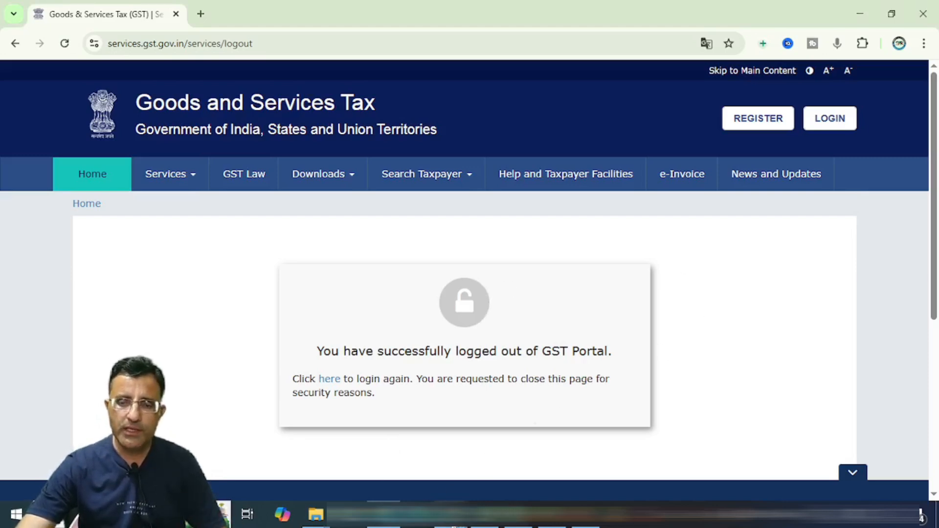
pyautogui.moveTo(450, 513)
pyautogui.click(502, 454)
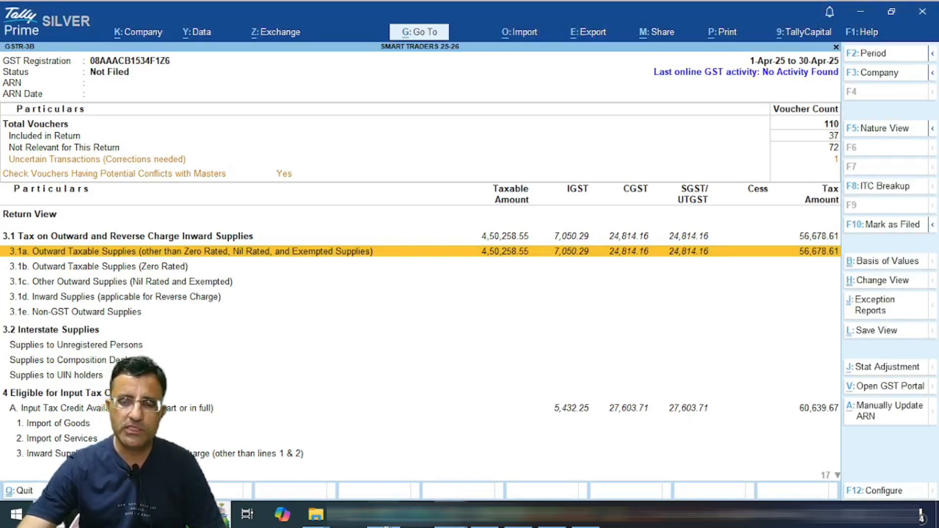
pyautogui.click(383, 515)
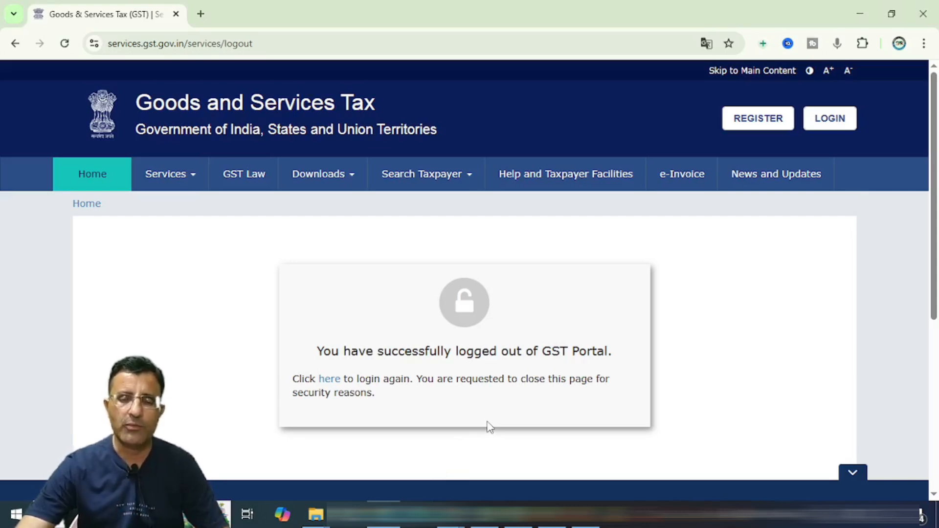
pyautogui.moveTo(451, 515)
pyautogui.click(509, 466)
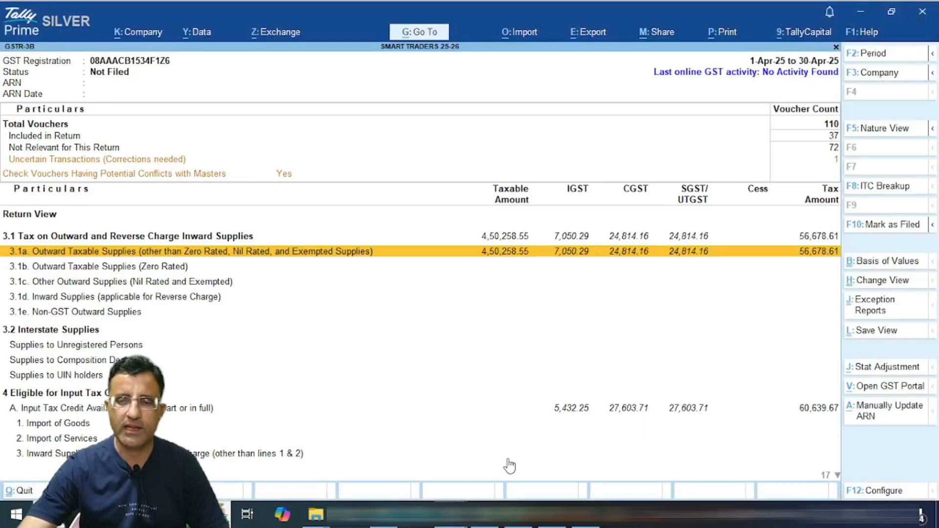
# Step: Open the breakdown of line 4A, Input Tax Credit Available, in the April GSTR-3B report
pyautogui.press('Down')
pyautogui.press('Down')
pyautogui.press('Down')
pyautogui.press('Down')
pyautogui.press('Down')
pyautogui.press('Down')
pyautogui.press('Down')
pyautogui.press('Down')
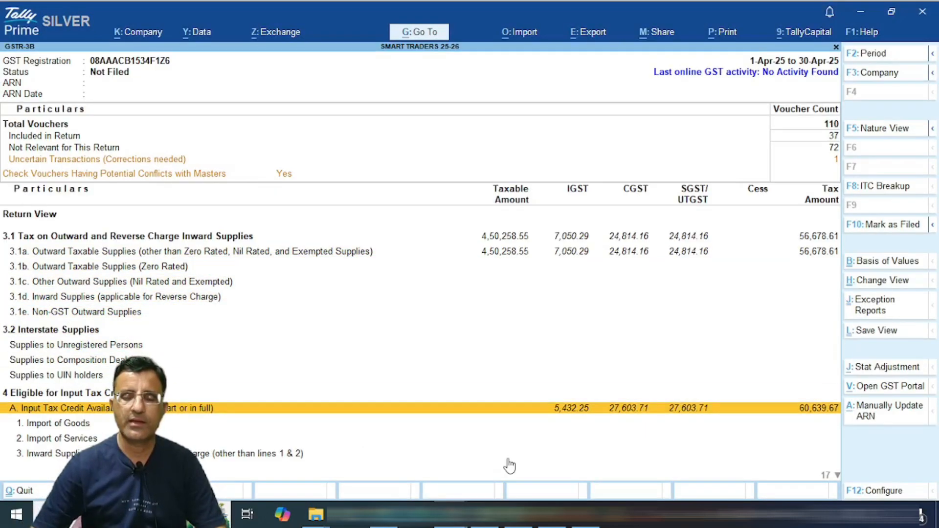
pyautogui.press('Return')
# Step: Review the voucher register behind All other Input Tax Credit and return to the summary
pyautogui.press('Down')
pyautogui.press('Down')
pyautogui.press('Down')
pyautogui.press('Down')
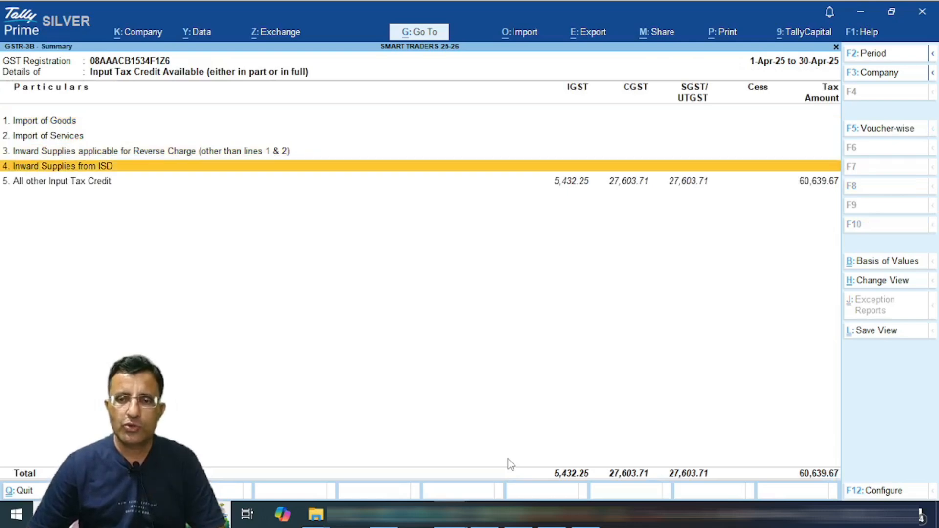
pyautogui.press('Return')
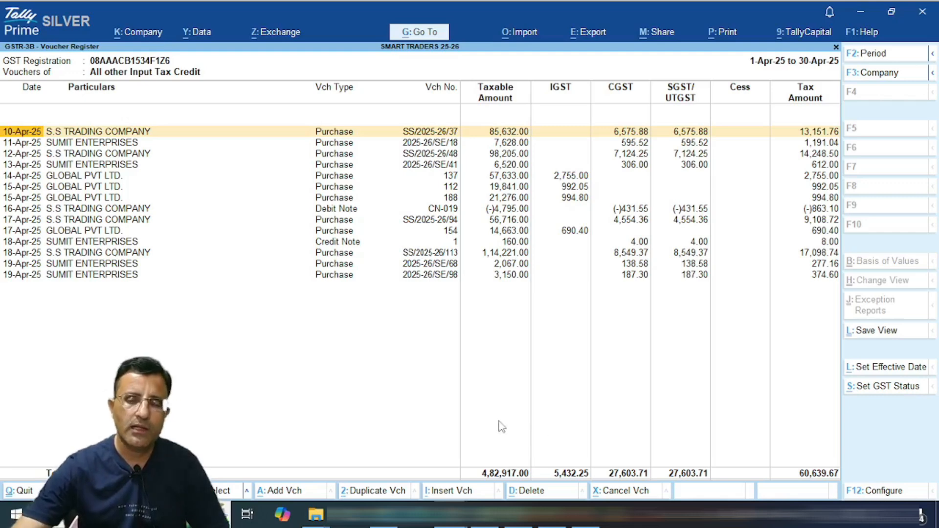
pyautogui.press('Escape')
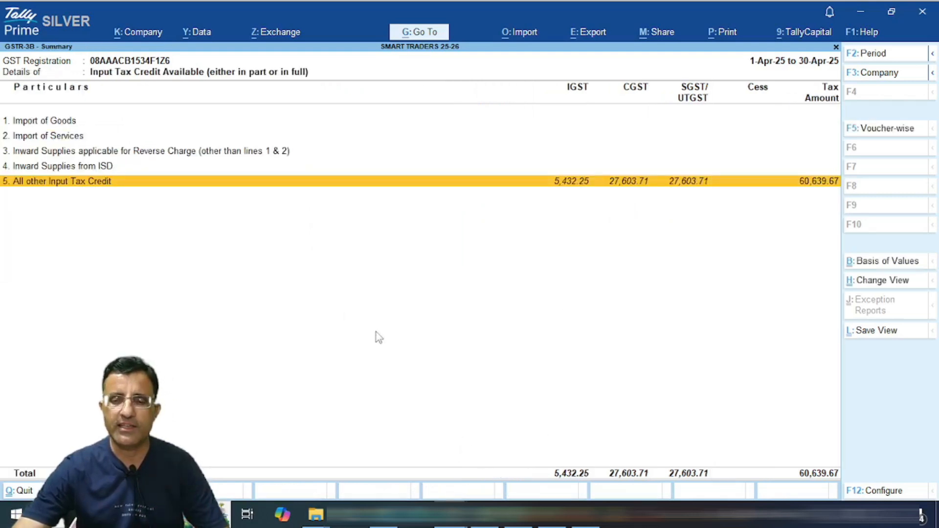
# Step: Switch to the TallyPrime window of the Smart Traders RSNR company and open its Statutory Reports
pyautogui.moveTo(455, 514)
pyautogui.click(383, 424)
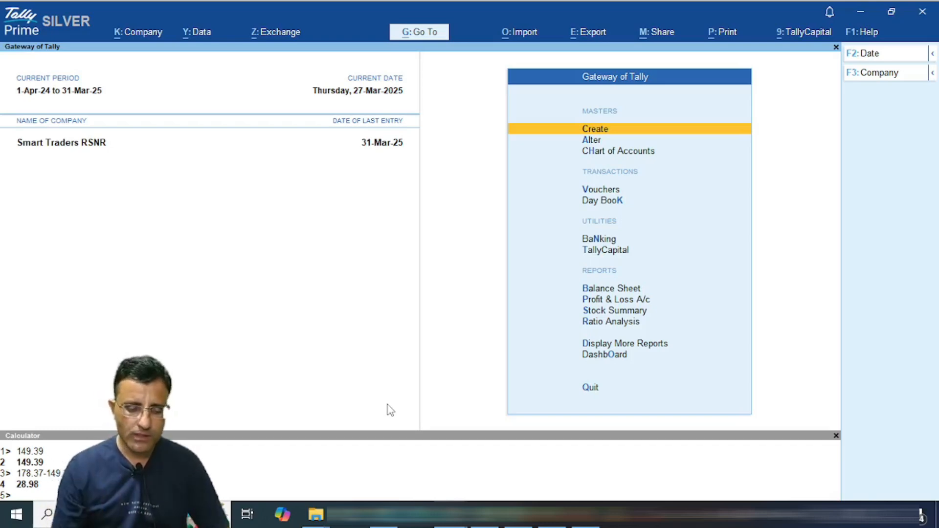
pyautogui.press('Up')
pyautogui.press('Up')
pyautogui.press('Up')
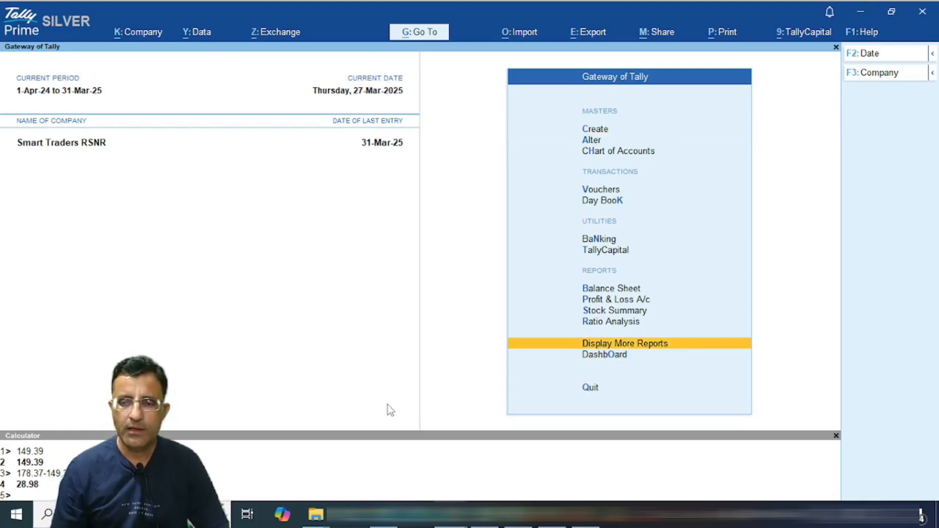
pyautogui.press('Return')
pyautogui.press('Down')
pyautogui.press('Down')
pyautogui.press('Down')
pyautogui.press('Down')
pyautogui.press('Down')
pyautogui.press('Down')
pyautogui.press('Down')
pyautogui.press('Down')
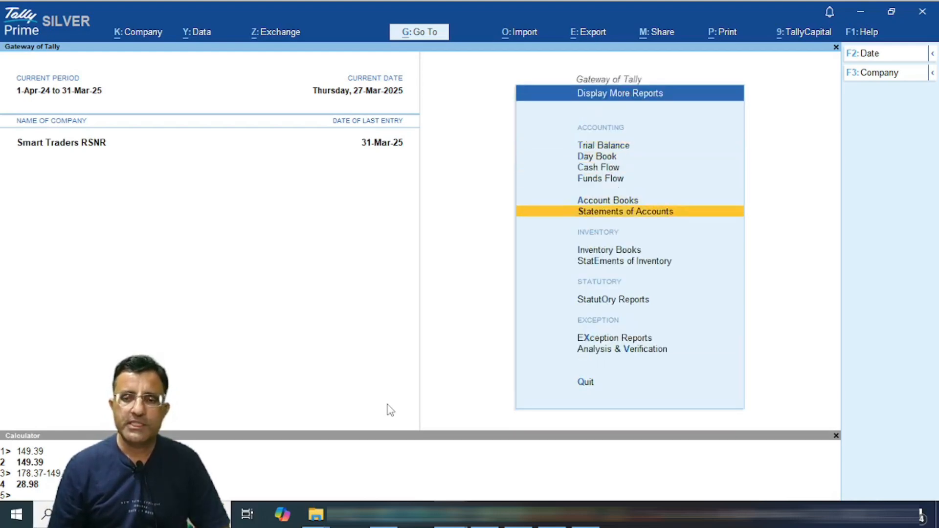
pyautogui.press('Return')
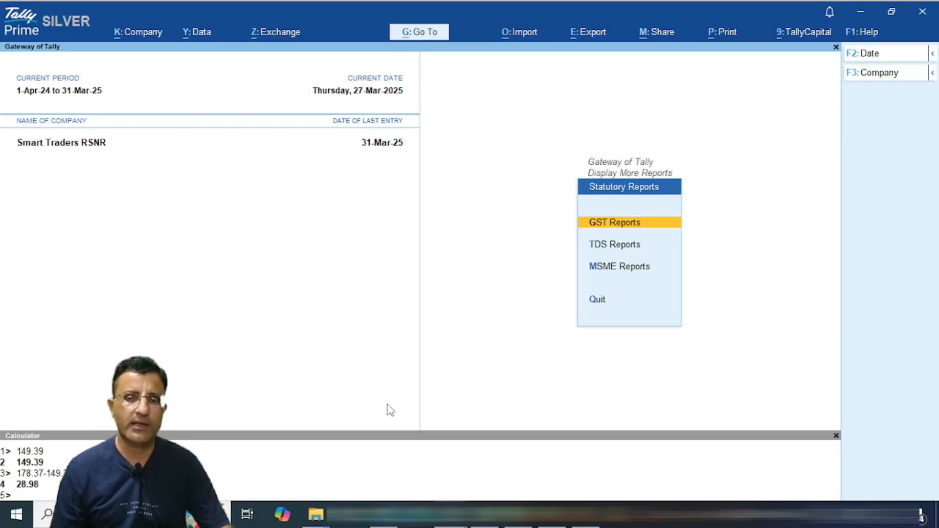
# Step: Open the GSTR-3B return from the GST Reports
pyautogui.press('Return')
pyautogui.press('Down')
pyautogui.press('Down')
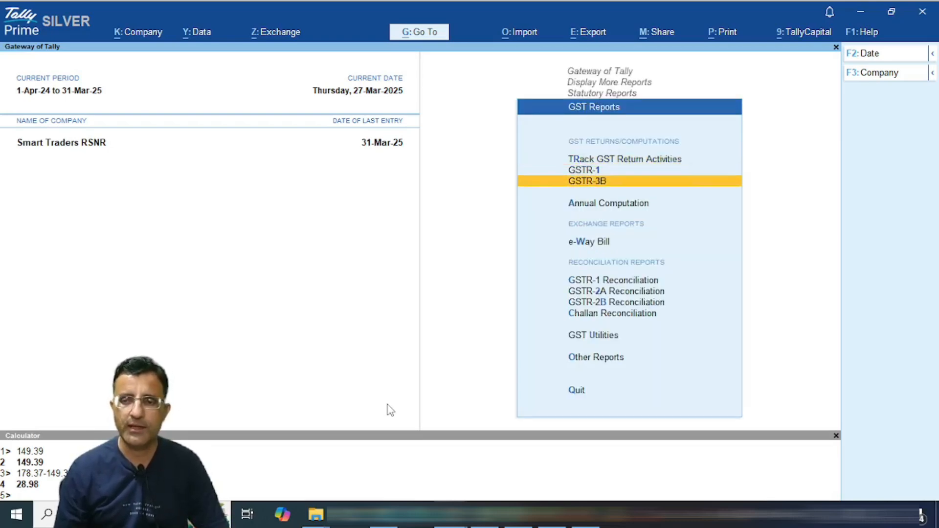
pyautogui.press('Return')
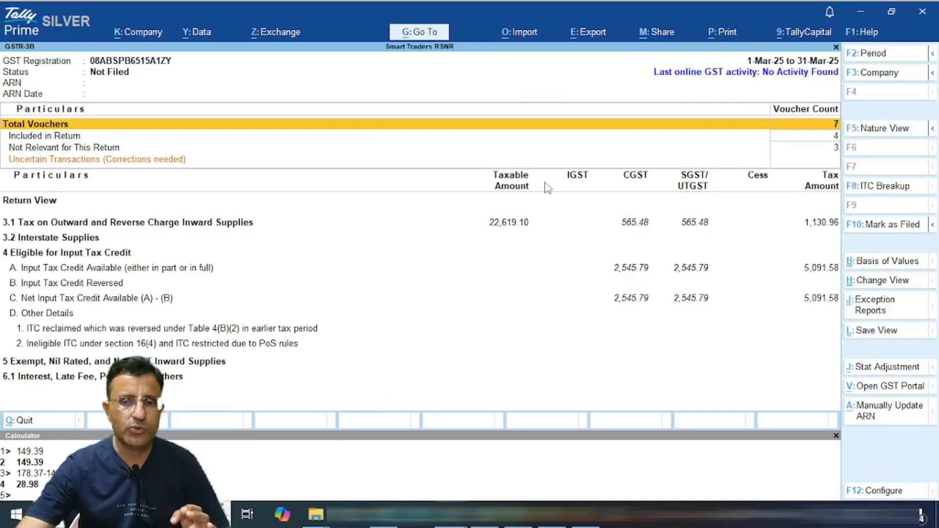
# Step: Open the Input Tax Credit Available breakdown in the March GSTR-3B and select All other Input Tax Credit
pyautogui.click(534, 225)
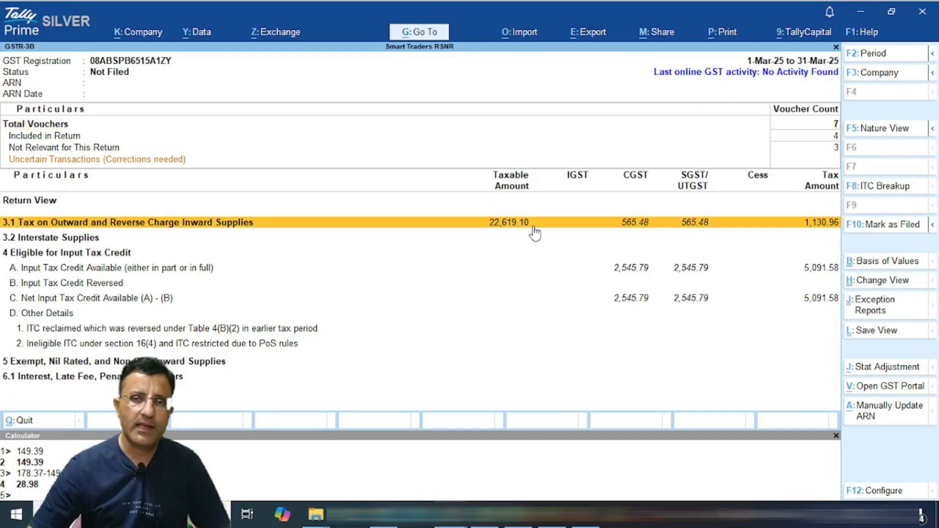
pyautogui.press('Down')
pyautogui.press('Down')
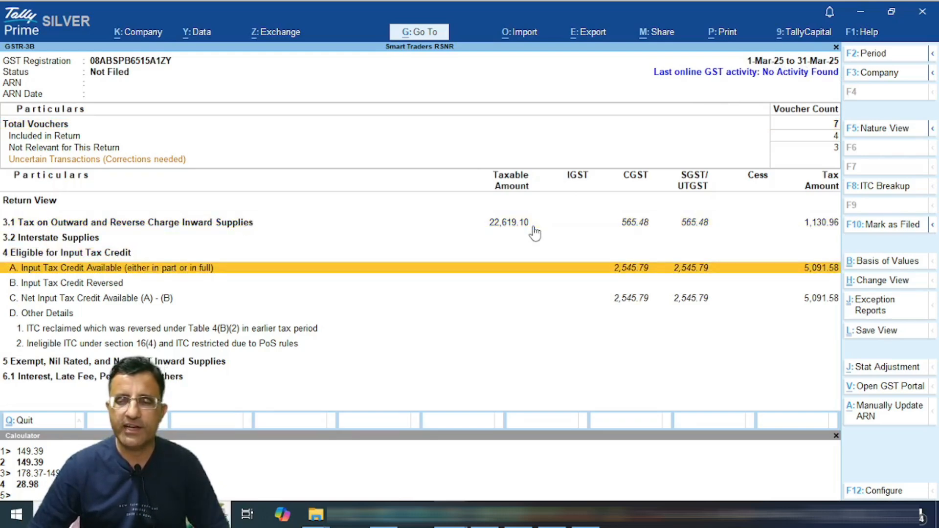
pyautogui.press('Return')
pyautogui.press('Down')
pyautogui.press('Down')
pyautogui.press('Down')
pyautogui.press('Down')
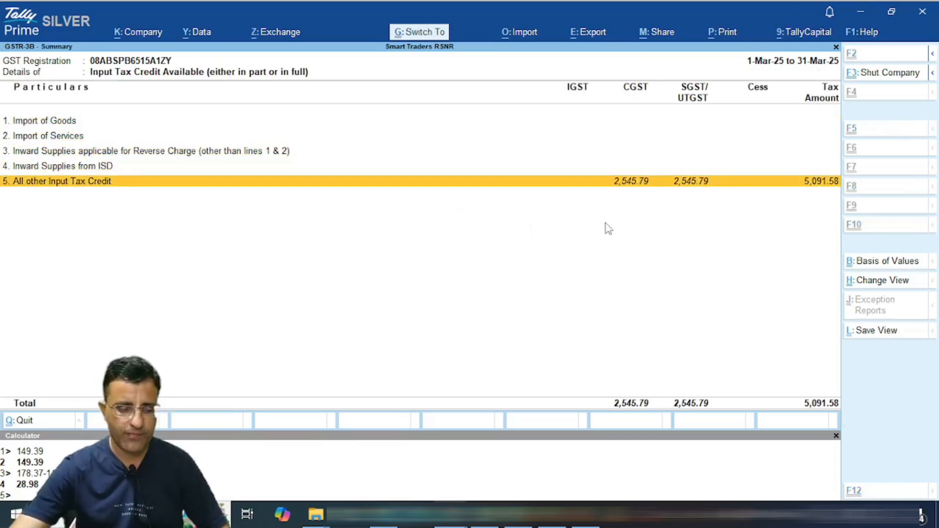
# Step: Examine the CGST and SGST amounts of All other Input Tax Credit, marking each one
pyautogui.hotkey('ctrl', '1')
pyautogui.click(575, 178)
pyautogui.moveTo(507, 104); pyautogui.dragTo(638, 178)
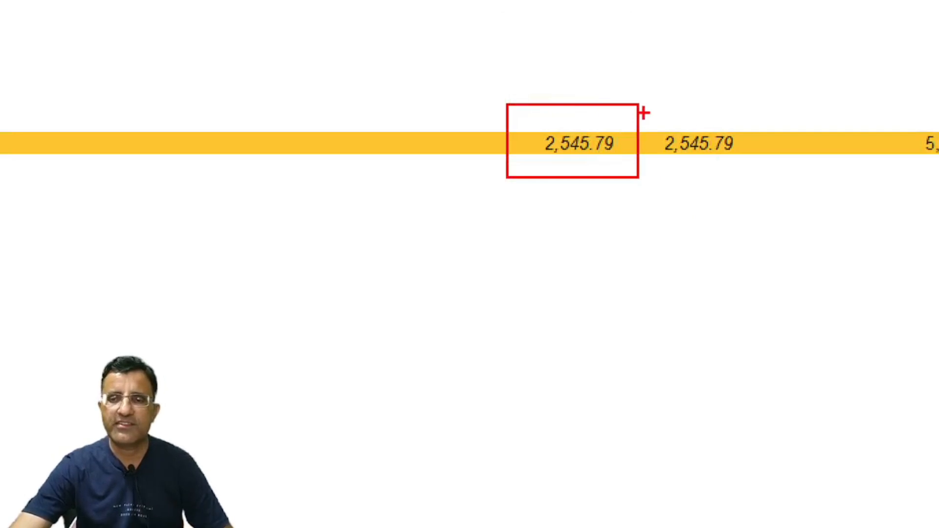
pyautogui.moveTo(646, 104); pyautogui.dragTo(757, 184)
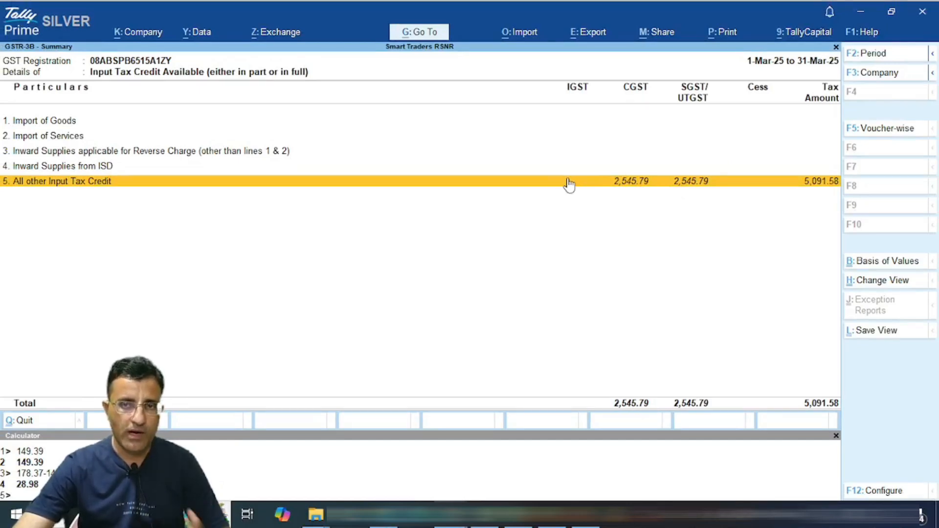
# Step: Switch to the Excel worksheet and compare the March ITC as per books and as per portal, marking the difference in row 6
pyautogui.click(484, 515)
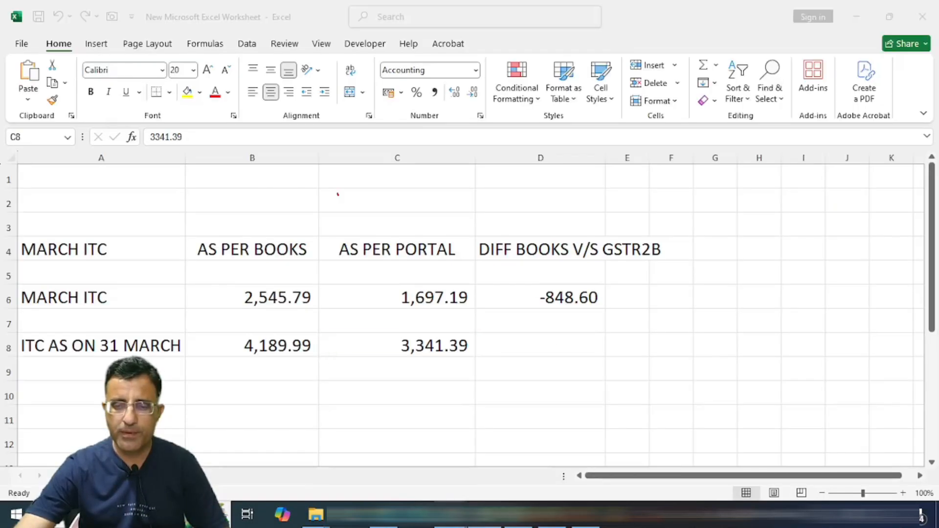
pyautogui.click(527, 361)
pyautogui.click(96, 294)
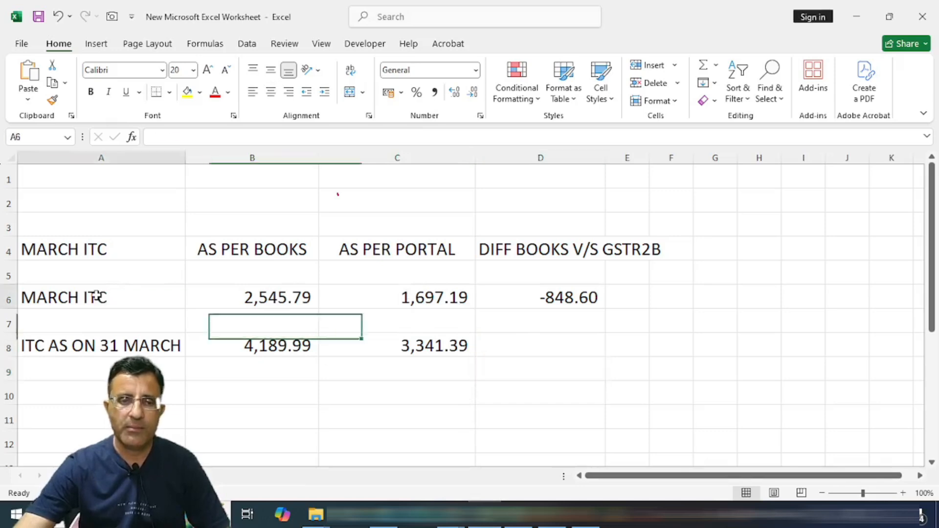
pyautogui.click(416, 299)
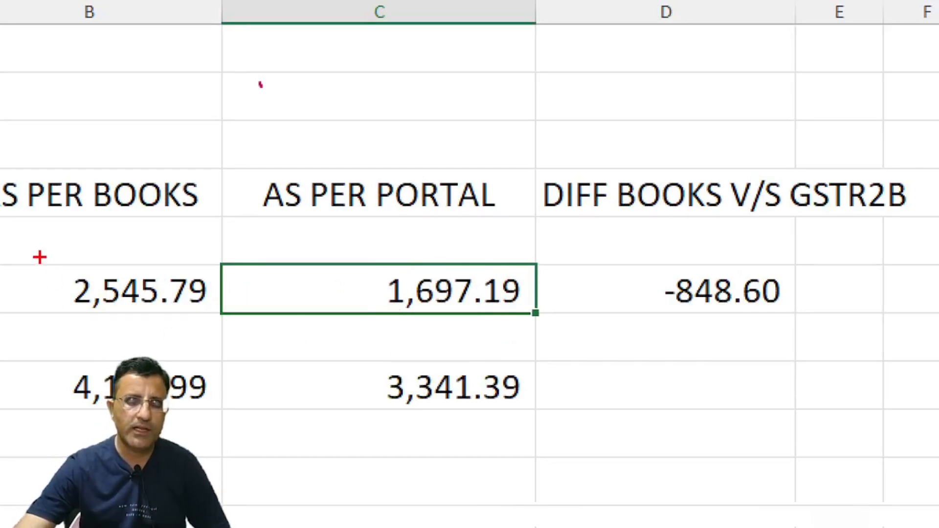
pyautogui.moveTo(37, 255)
pyautogui.mouseDown()
pyautogui.moveTo(117, 304)
pyautogui.moveTo(216, 320)
pyautogui.mouseUp()
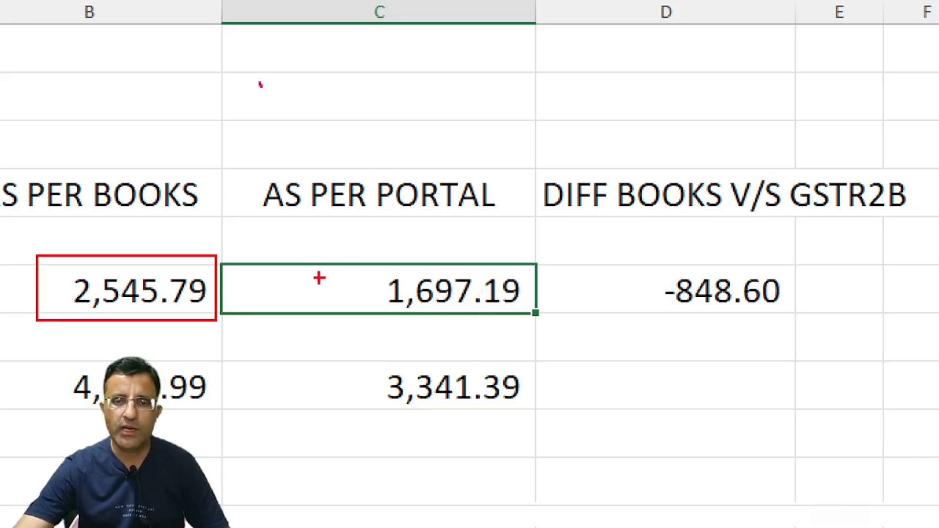
pyautogui.moveTo(282, 283); pyautogui.dragTo(323, 283)
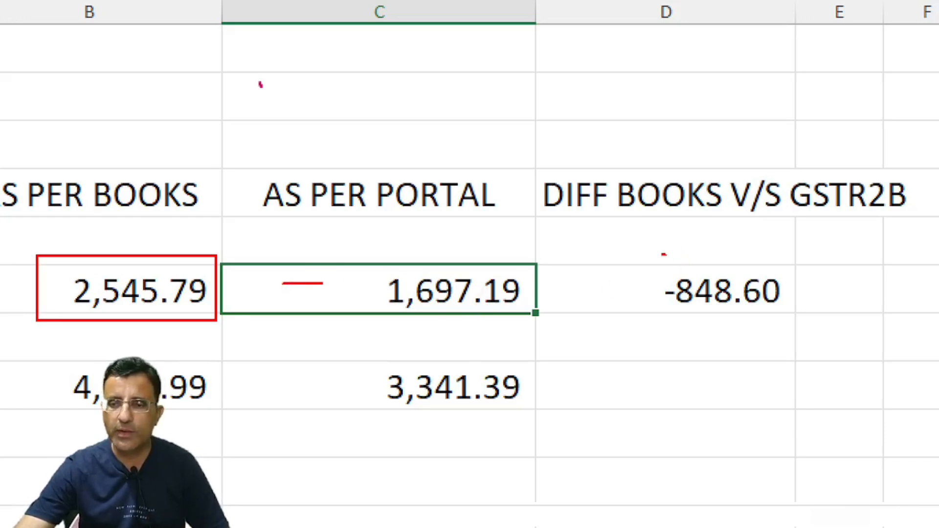
pyautogui.moveTo(665, 253)
pyautogui.mouseDown()
pyautogui.moveTo(645, 317)
pyautogui.moveTo(761, 258)
pyautogui.moveTo(572, 280)
pyautogui.mouseUp()
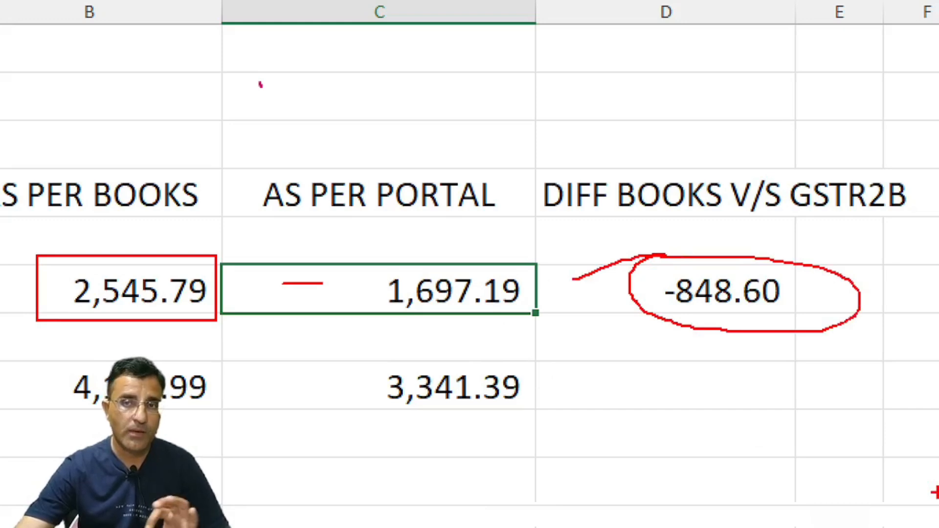
pyautogui.press('Escape')
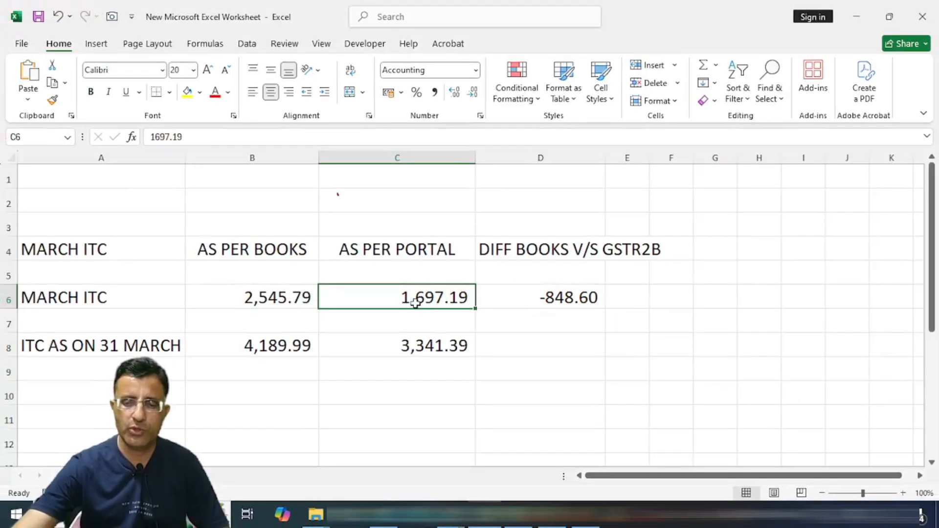
# Step: Switch back to TallyPrime, open the vouchers of All other Input Tax Credit, and mark the Happy Store and SHRI SHYAM KIRYANA STORE purchases
pyautogui.moveTo(451, 514)
pyautogui.click(382, 462)
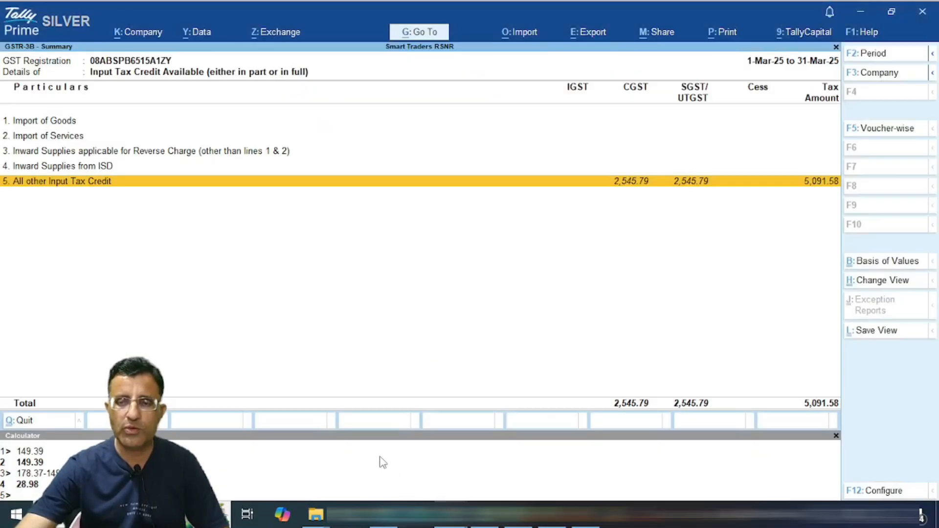
pyautogui.press('Return')
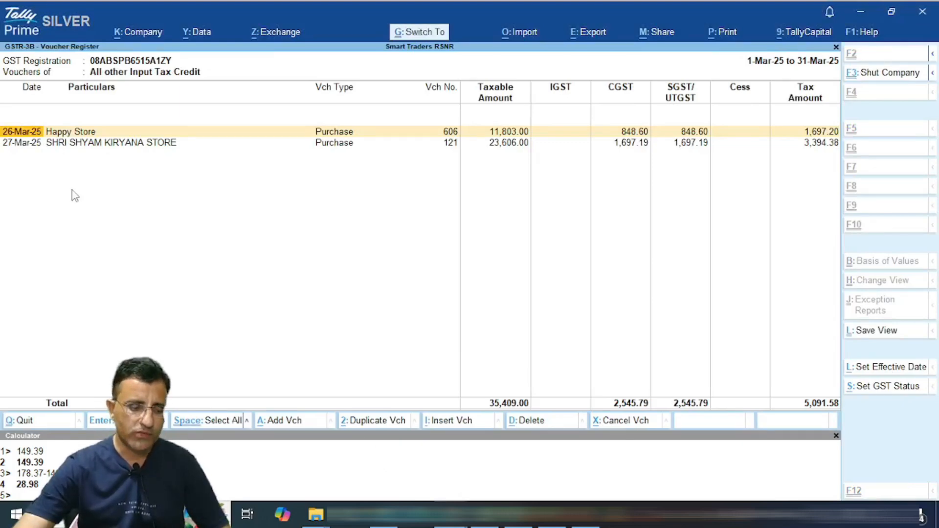
pyautogui.hotkey('ctrl', '1')
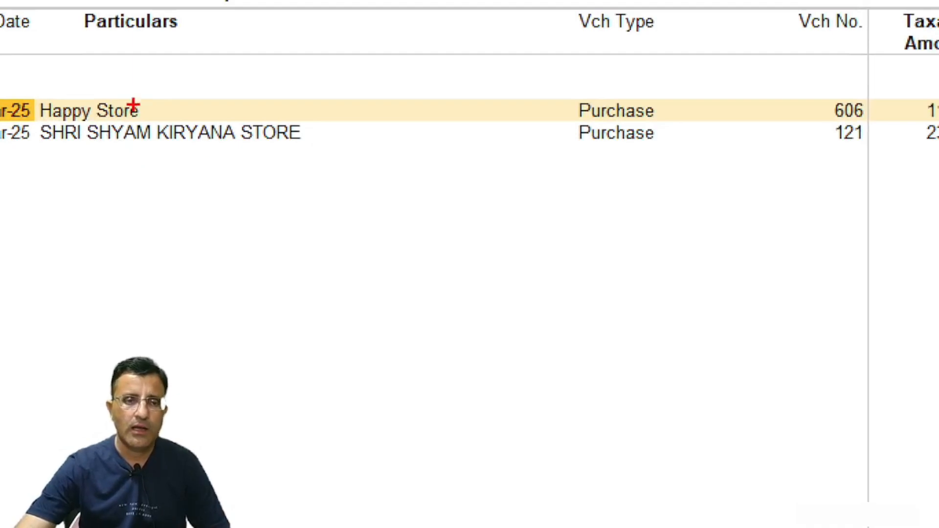
pyautogui.moveTo(149, 100); pyautogui.dragTo(210, 88)
pyautogui.moveTo(73, 163); pyautogui.dragTo(394, 162)
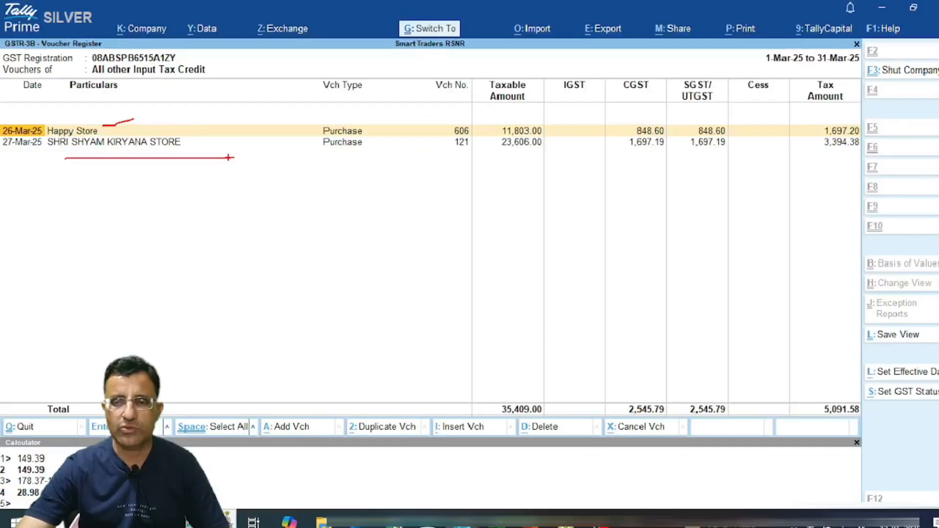
# Step: Examine the CGST and SGST amounts of the Happy Store purchase, voucher 606, and mark them with a rectangle
pyautogui.hotkey('ctrl', '1')
pyautogui.click(676, 131)
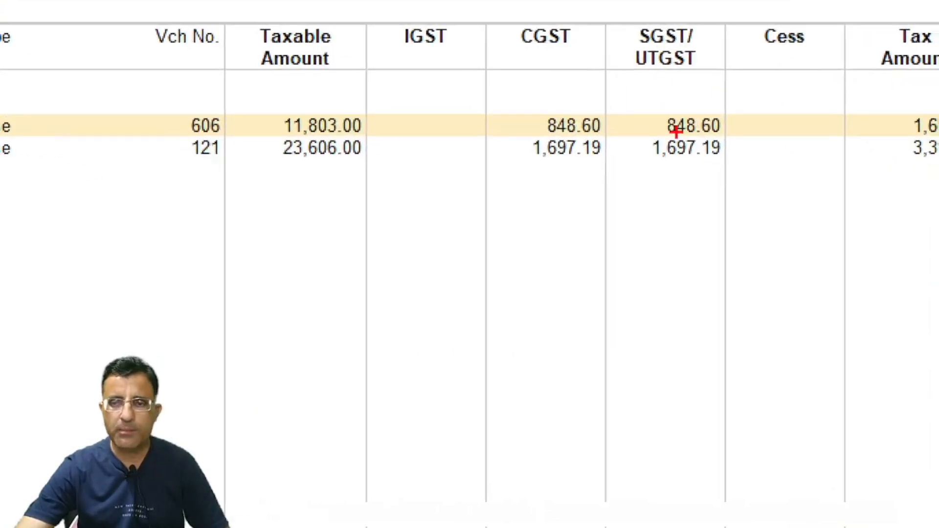
pyautogui.moveTo(484, 90); pyautogui.dragTo(732, 136)
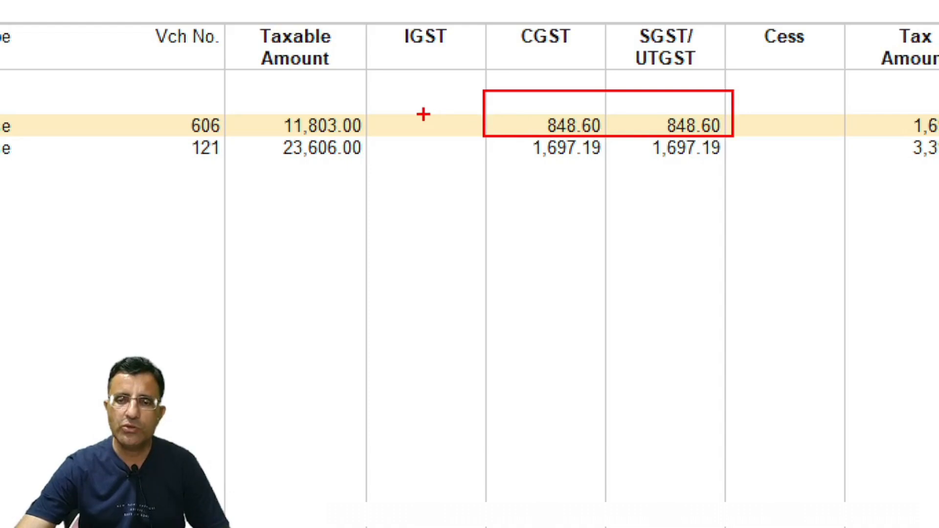
# Step: Compare the CGST amounts of purchase vouchers 606 and 121, ticking the first and circling the second
pyautogui.moveTo(423, 116); pyautogui.dragTo(548, 94)
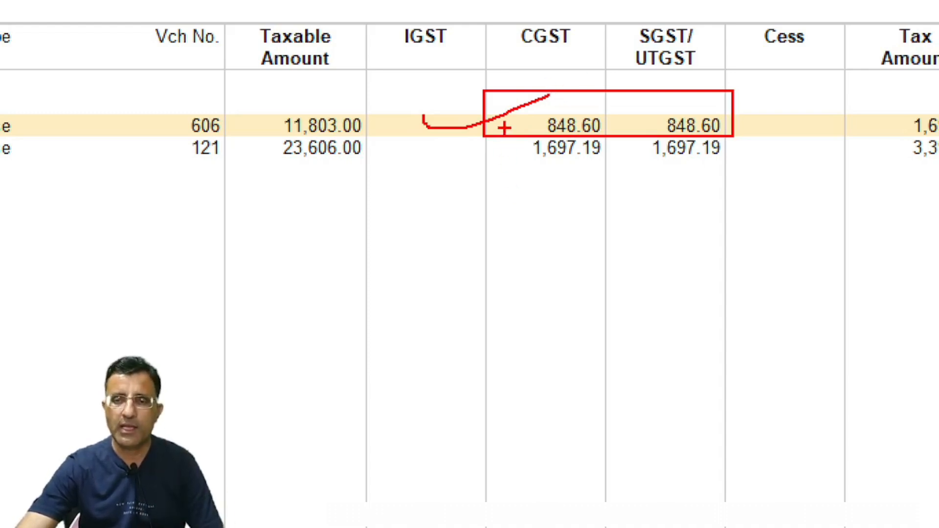
pyautogui.moveTo(501, 127)
pyautogui.mouseDown()
pyautogui.moveTo(540, 187)
pyautogui.moveTo(638, 156)
pyautogui.moveTo(590, 128)
pyautogui.moveTo(477, 153)
pyautogui.mouseUp()
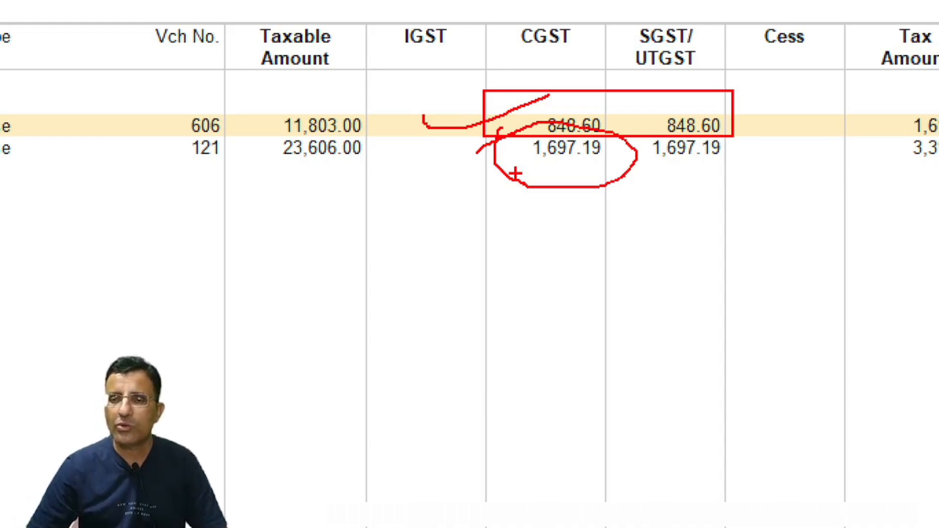
pyautogui.press('Escape')
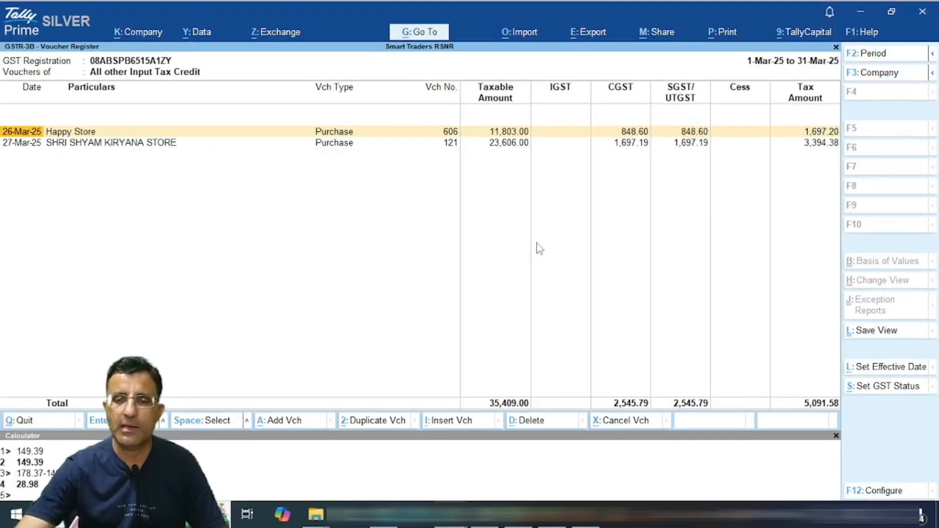
# Step: Switch to the Excel worksheet to check the March ITC as per books in row 6, and return to TallyPrime
pyautogui.click(484, 515)
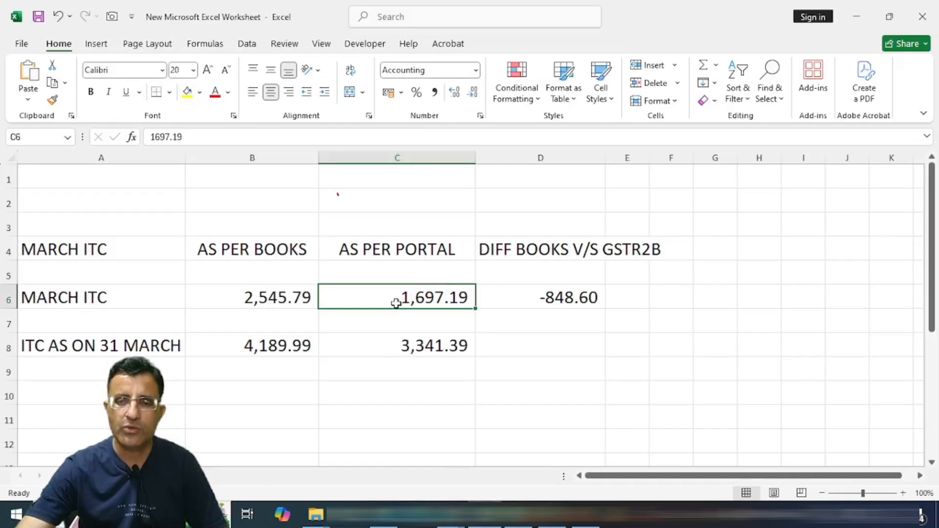
pyautogui.click(254, 296)
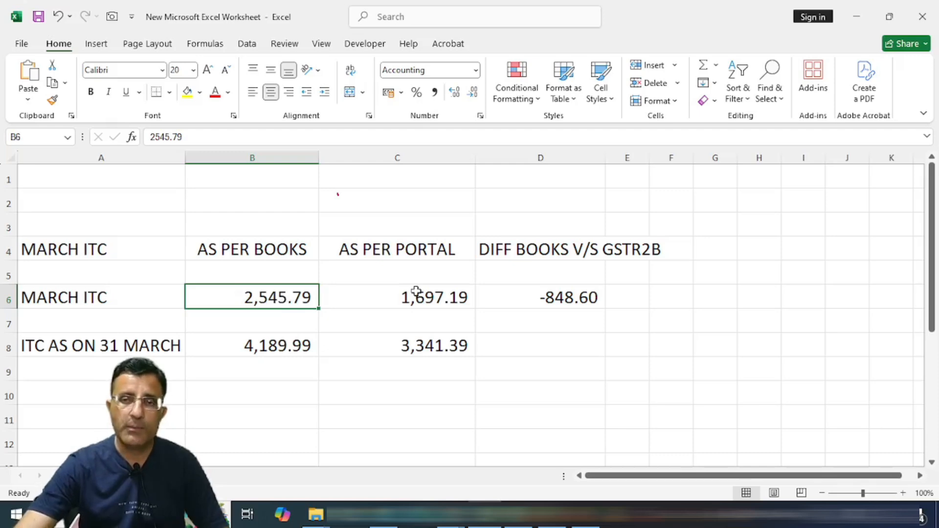
pyautogui.moveTo(484, 514)
pyautogui.click(484, 415)
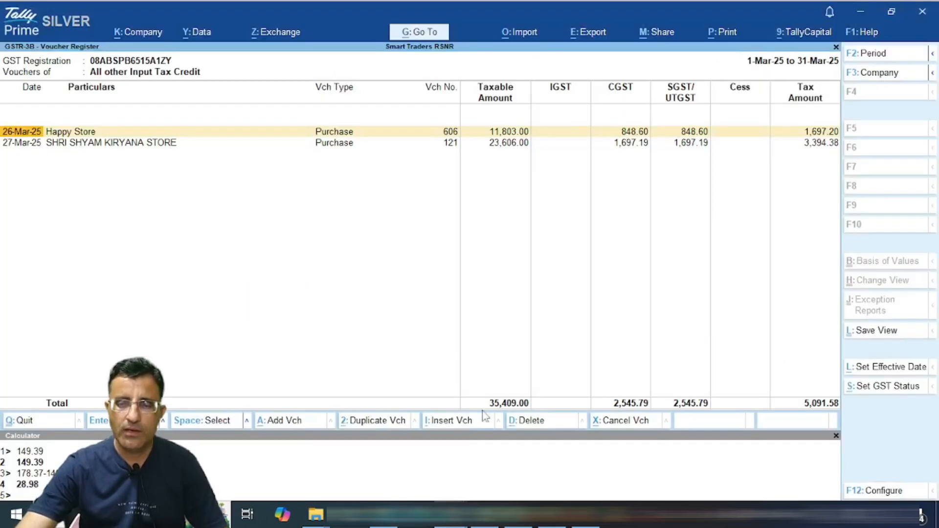
# Step: Leave the GSTR-3B report and open the vouchers of the Cgst Tax ledger
pyautogui.press('Escape')
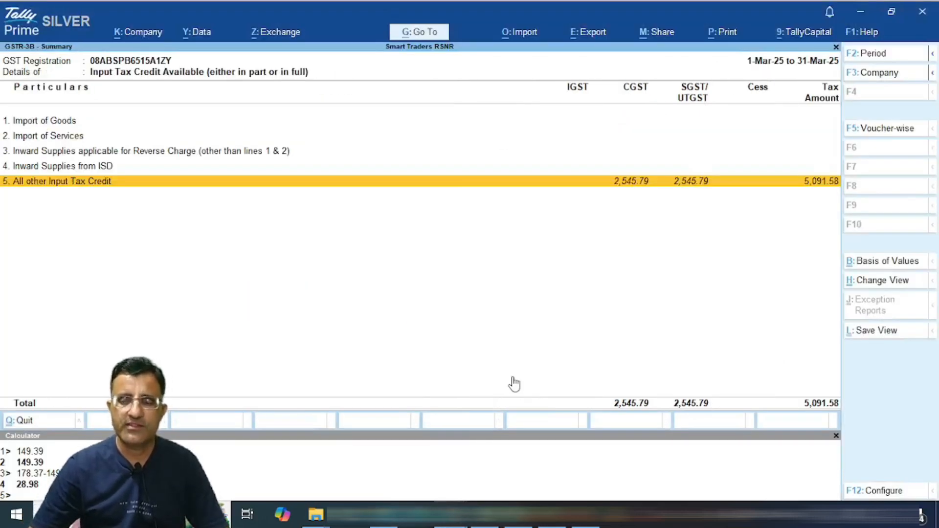
pyautogui.press('Escape')
pyautogui.press('Escape')
pyautogui.press('Escape')
pyautogui.press('Escape')
pyautogui.press('Escape')
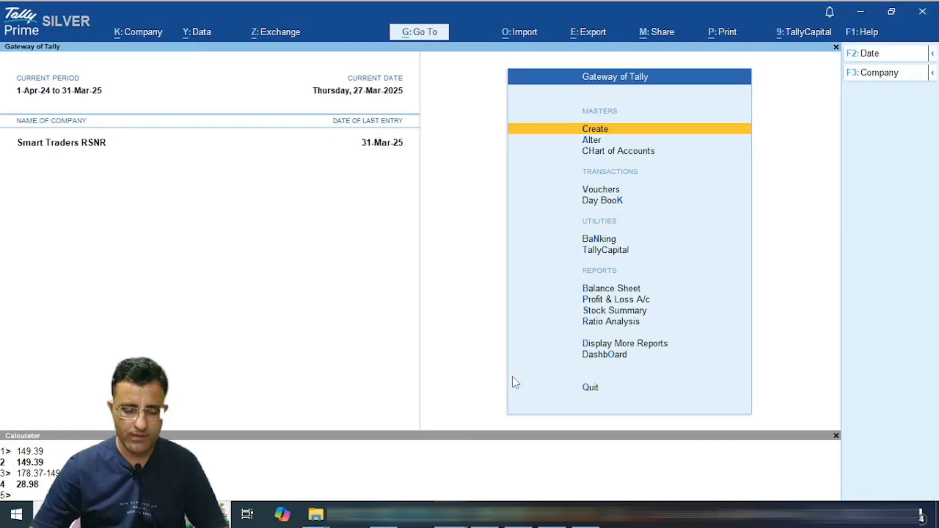
pyautogui.write('dalCG')
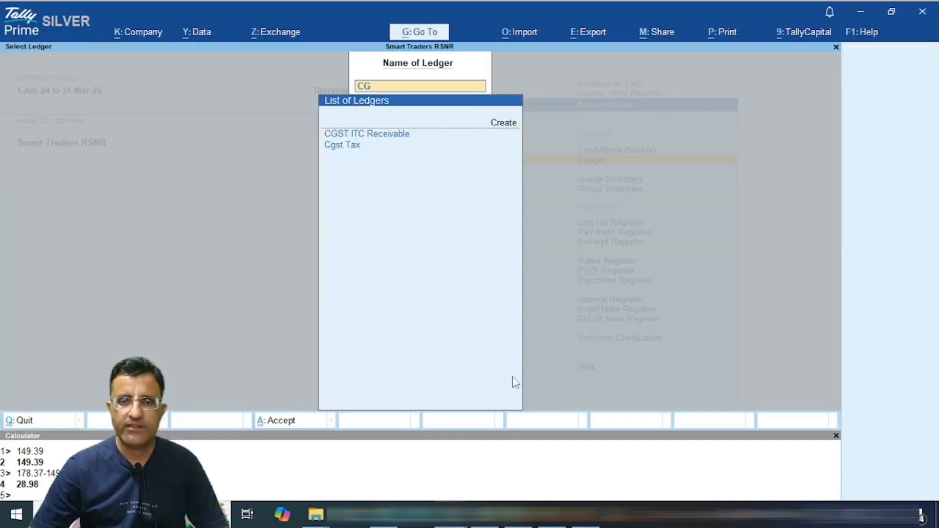
pyautogui.press('Down')
pyautogui.press('Return')
# Step: Change the Cgst Tax ledger's period to the full year, 1-Apr-24 to 31-Mar-25
pyautogui.press('F2')
pyautogui.press('space')
pyautogui.press('Return')
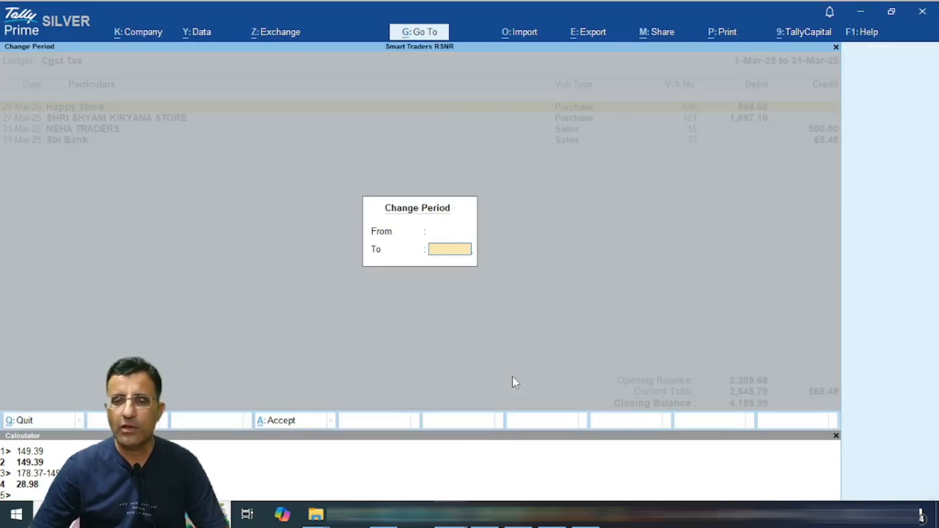
pyautogui.press('Return')
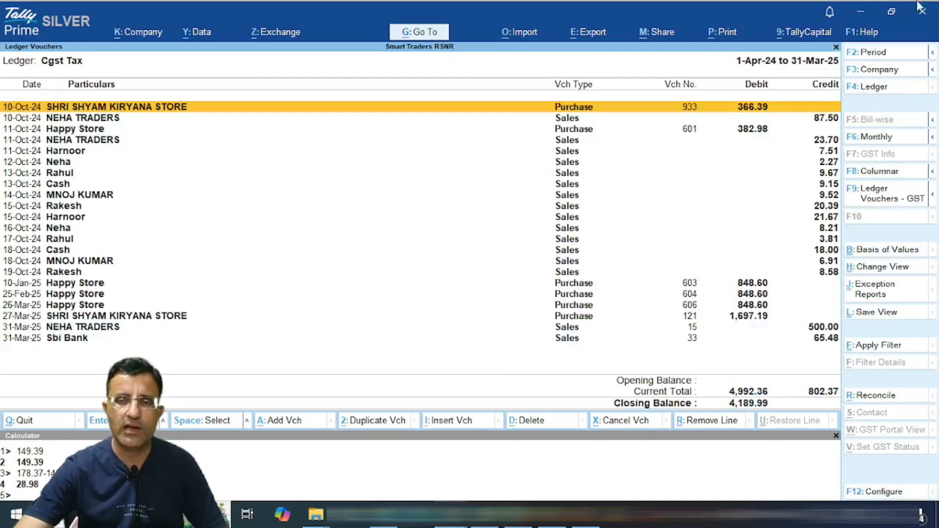
# Step: Examine the debit total of the Cgst Tax ledger and mark it with a rectangle
pyautogui.hotkey('ctrl', '1')
pyautogui.click(730, 403)
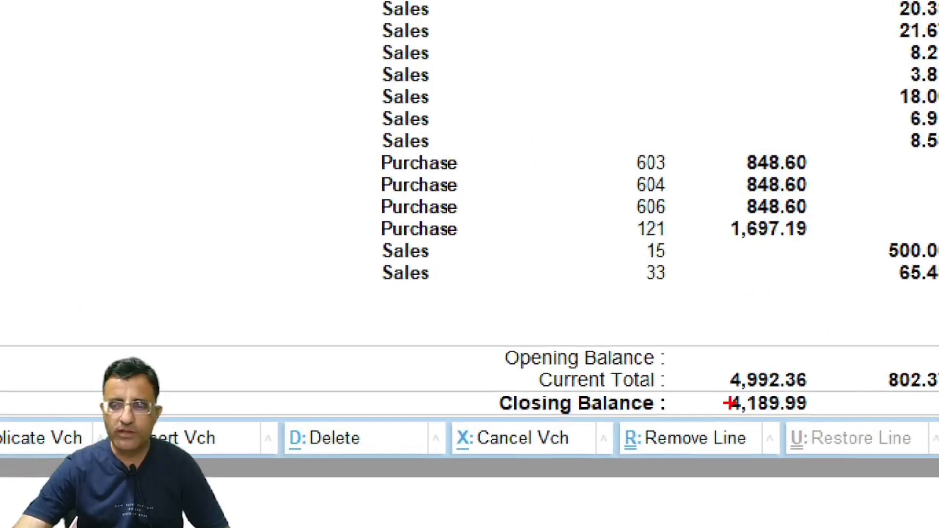
pyautogui.moveTo(700, 344)
pyautogui.mouseDown()
pyautogui.moveTo(700, 367)
pyautogui.moveTo(807, 405)
pyautogui.moveTo(831, 394)
pyautogui.mouseUp()
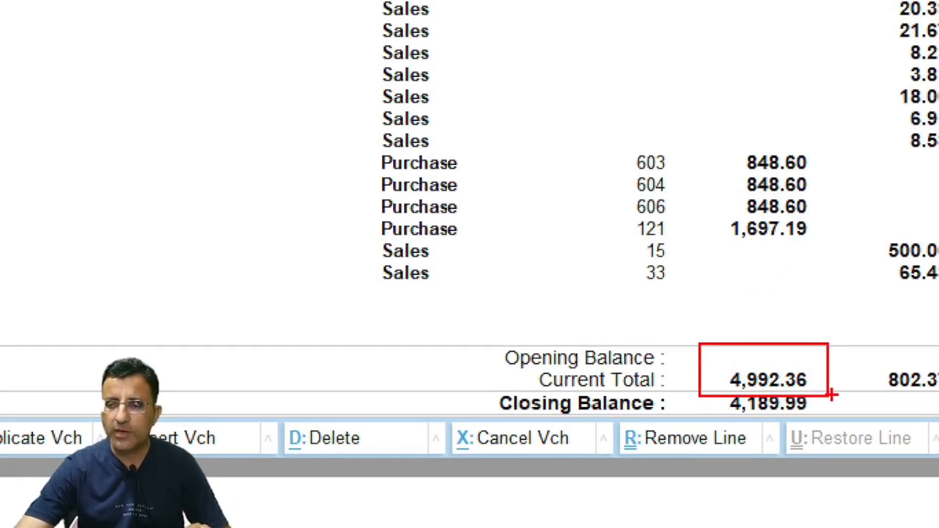
pyautogui.press('Escape')
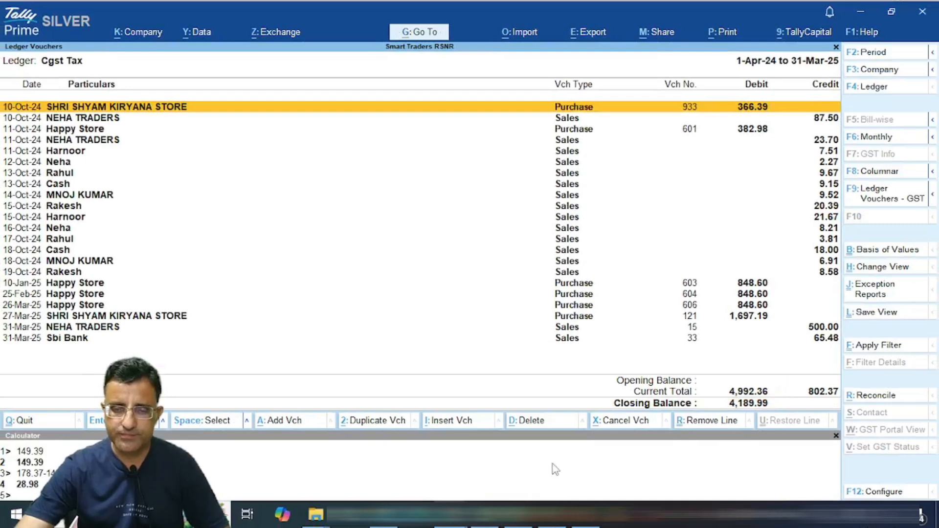
# Step: Check the worksheet's ITC as on 31 March against TallyPrime and mark the Cgst Tax ledger's closing balance
pyautogui.hotkey('alt', 'Tab')
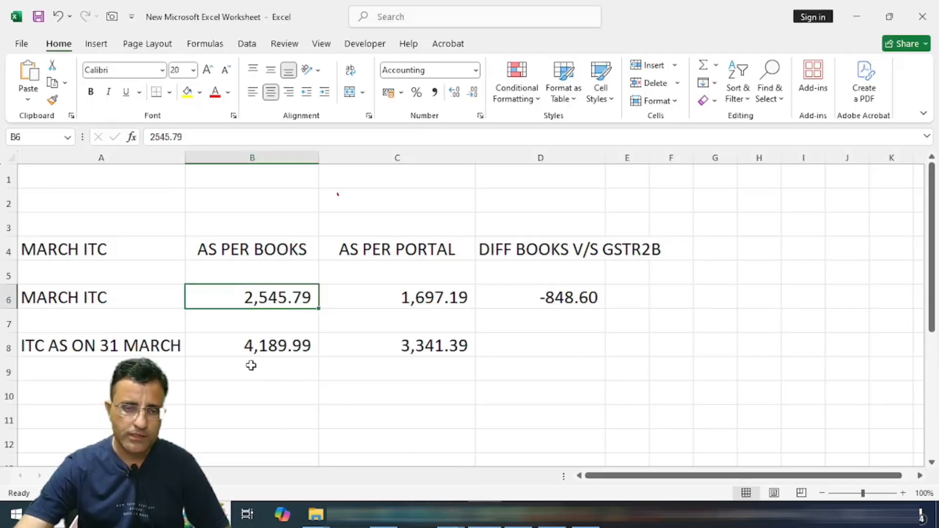
pyautogui.hotkey('alt', 'Tab')
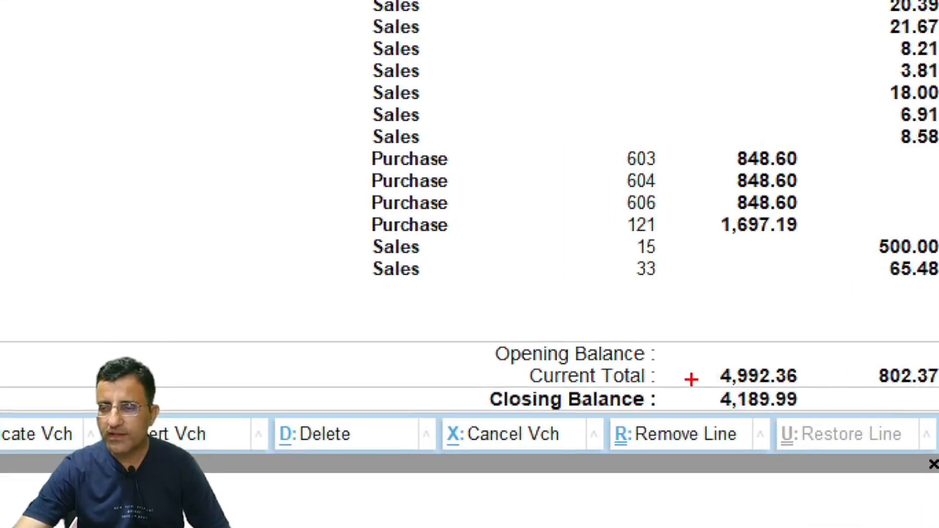
pyautogui.moveTo(690, 381)
pyautogui.mouseDown()
pyautogui.moveTo(776, 417)
pyautogui.moveTo(819, 419)
pyautogui.mouseUp()
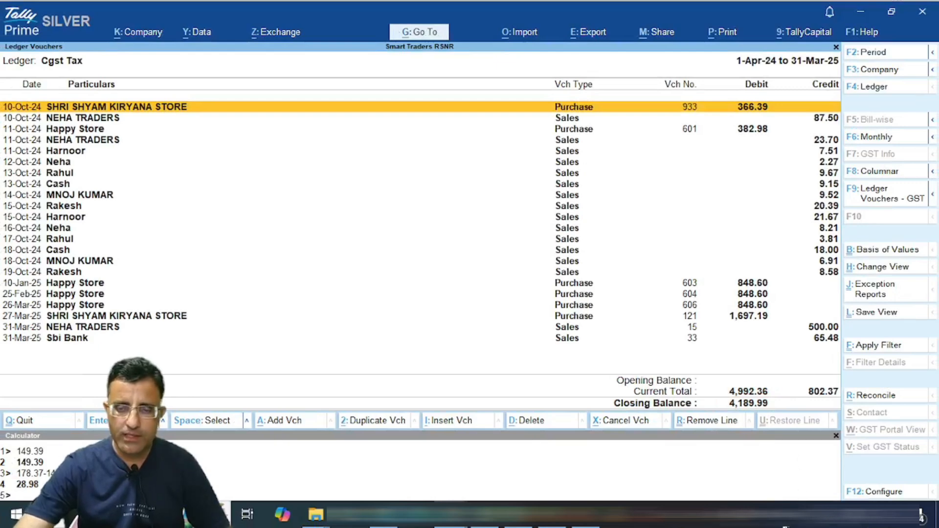
# Step: Switch to the Excel worksheet and mark the ITC as on 31 March as per books and as per portal
pyautogui.click(485, 515)
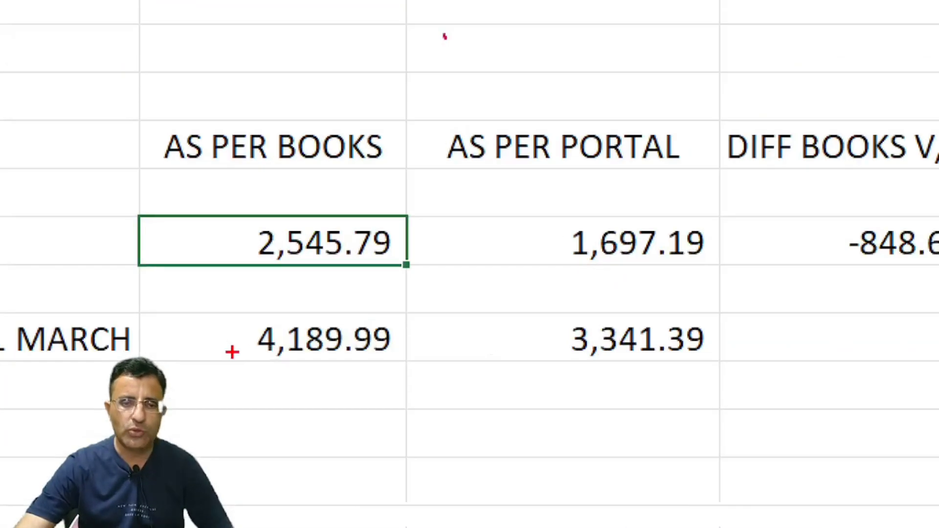
pyautogui.moveTo(224, 324)
pyautogui.mouseDown()
pyautogui.moveTo(263, 353)
pyautogui.moveTo(408, 373)
pyautogui.moveTo(399, 373)
pyautogui.mouseUp()
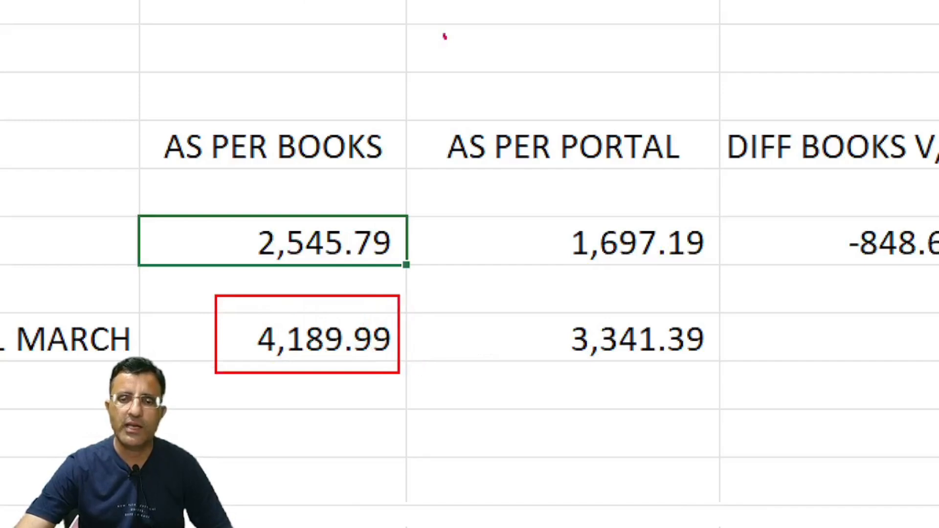
pyautogui.moveTo(522, 301)
pyautogui.mouseDown()
pyautogui.moveTo(662, 377)
pyautogui.moveTo(717, 375)
pyautogui.mouseUp()
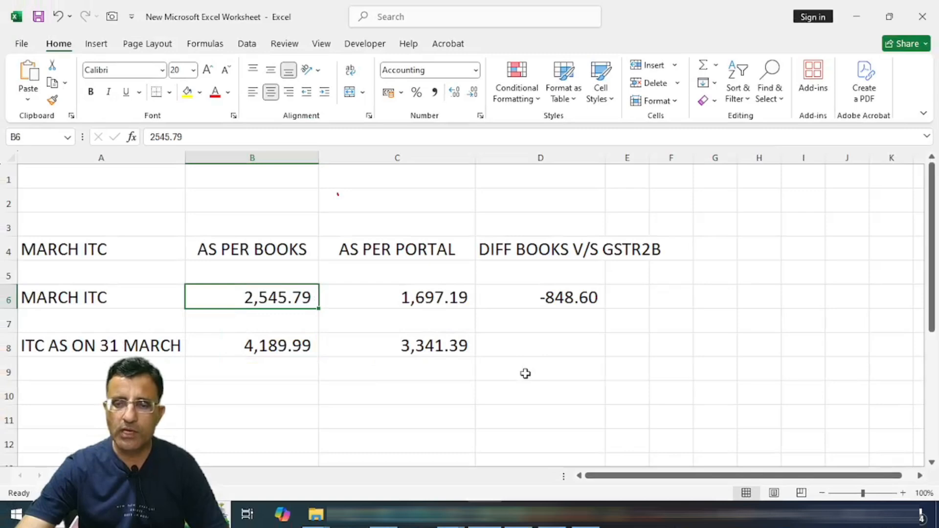
# Step: Calculate the difference for ITC as on 31 March in cell D8 with the formula +C8-B8
pyautogui.click(534, 344)
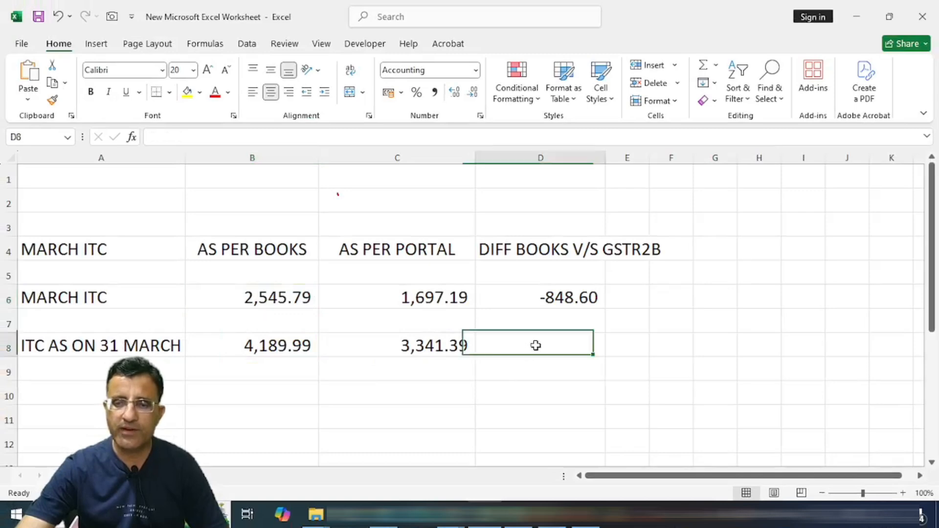
pyautogui.write('+')
pyautogui.press('Left')
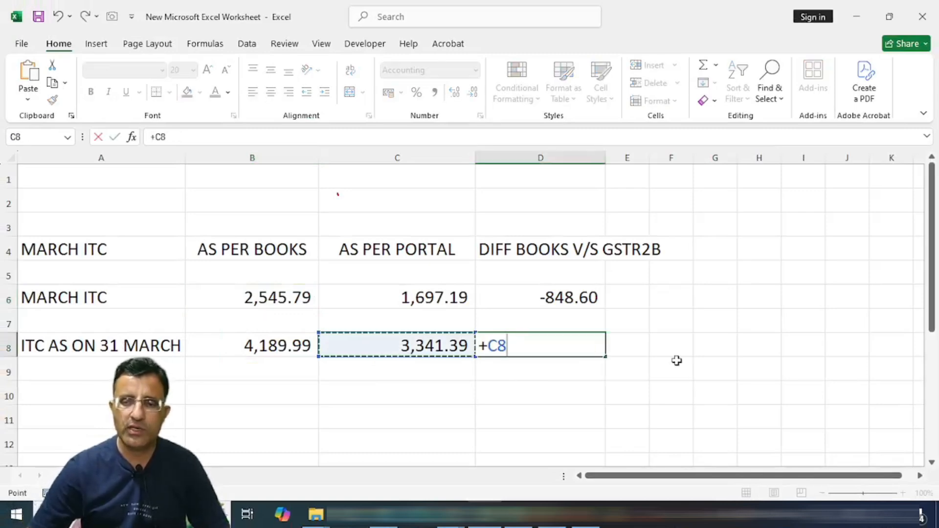
pyautogui.write('-')
pyautogui.press('Left')
pyautogui.press('Left')
pyautogui.press('Return')
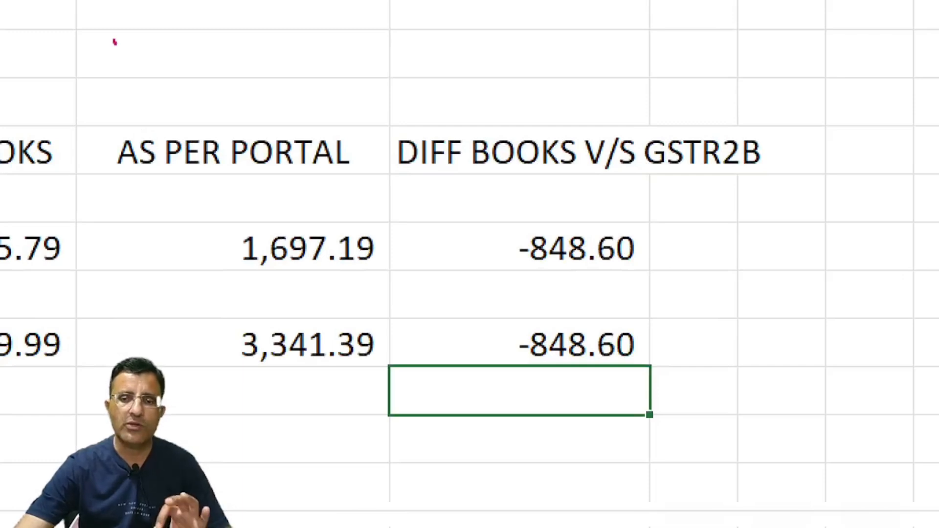
# Step: Compare the books and portal figures in row 8, boxing both and circling each one
pyautogui.moveTo(112, 310)
pyautogui.mouseDown()
pyautogui.moveTo(304, 400)
pyautogui.moveTo(657, 389)
pyautogui.mouseUp()
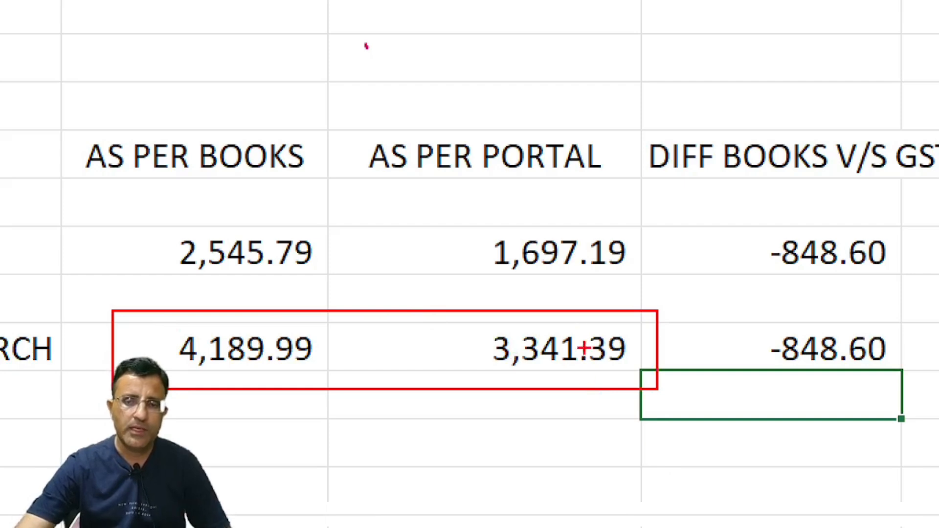
pyautogui.moveTo(536, 302)
pyautogui.mouseDown()
pyautogui.moveTo(447, 361)
pyautogui.moveTo(655, 367)
pyautogui.moveTo(555, 295)
pyautogui.moveTo(511, 297)
pyautogui.mouseUp()
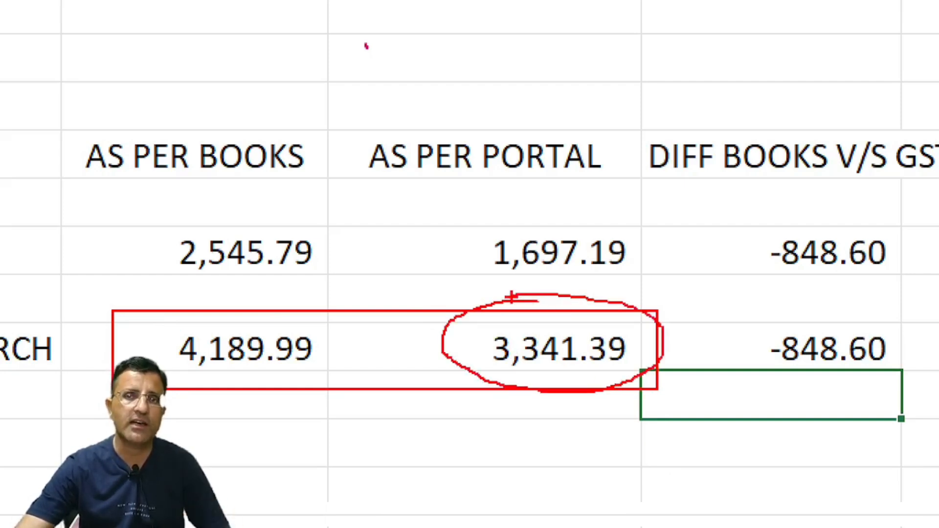
pyautogui.moveTo(168, 309)
pyautogui.mouseDown()
pyautogui.moveTo(222, 386)
pyautogui.moveTo(324, 320)
pyautogui.moveTo(157, 317)
pyautogui.mouseUp()
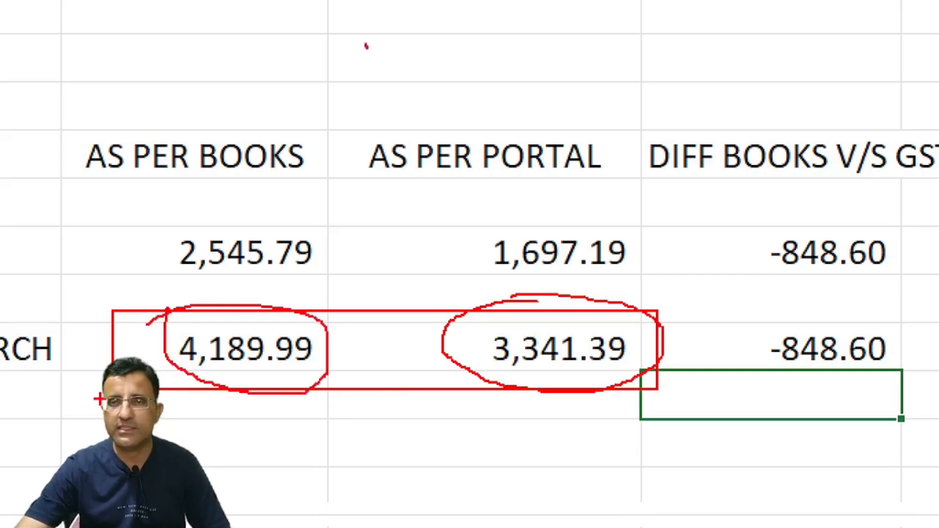
pyautogui.press('Escape')
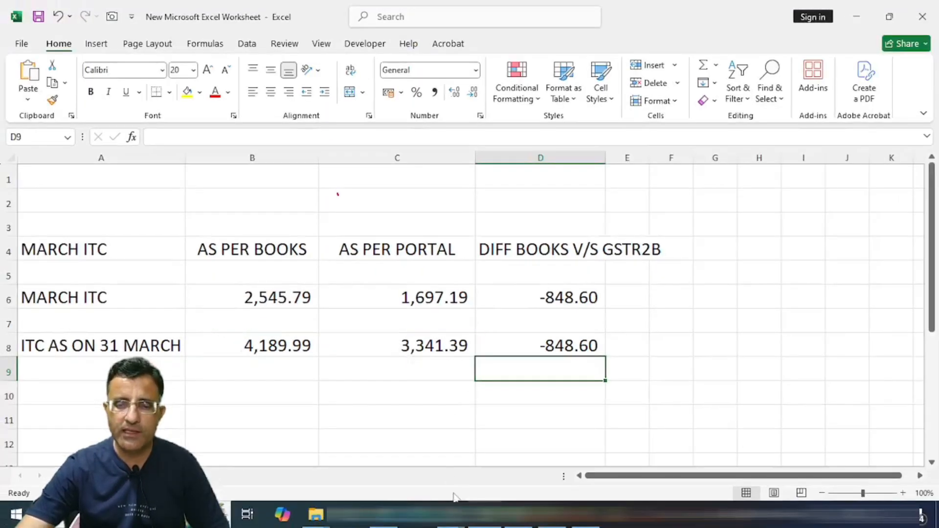
# Step: Switch back to TallyPrime and reopen the Cgst Tax ledger for 1-Mar-25 to 31-Mar-25
pyautogui.click(451, 514)
pyautogui.click(407, 474)
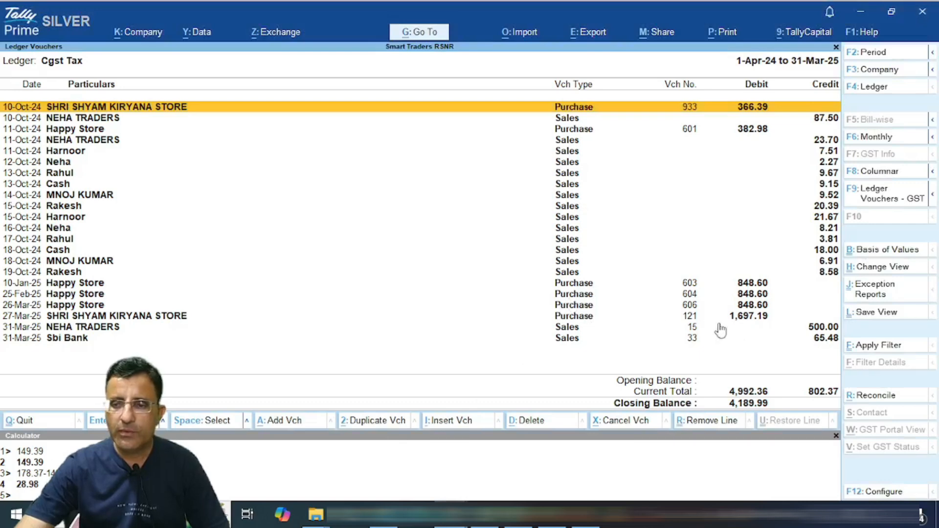
pyautogui.click(733, 305)
pyautogui.press('Escape')
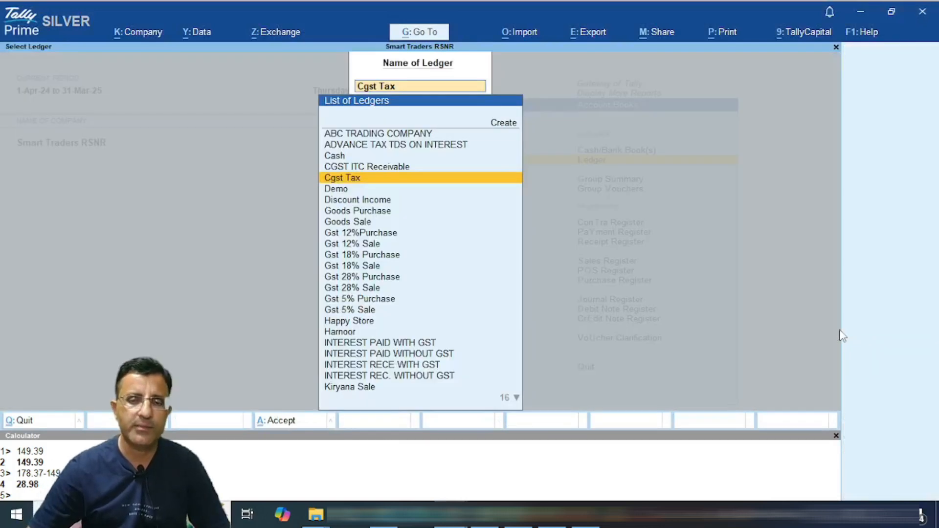
pyautogui.press('Return')
pyautogui.press('Down')
pyautogui.press('Up')
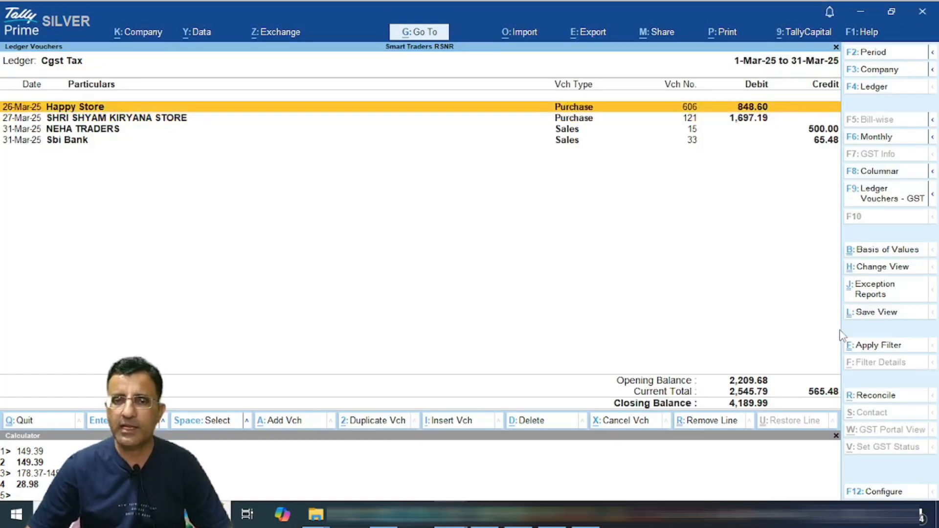
# Step: Open the Happy Store purchase voucher 606, examine its items and tax amounts, and quit it without changes
pyautogui.press('Return')
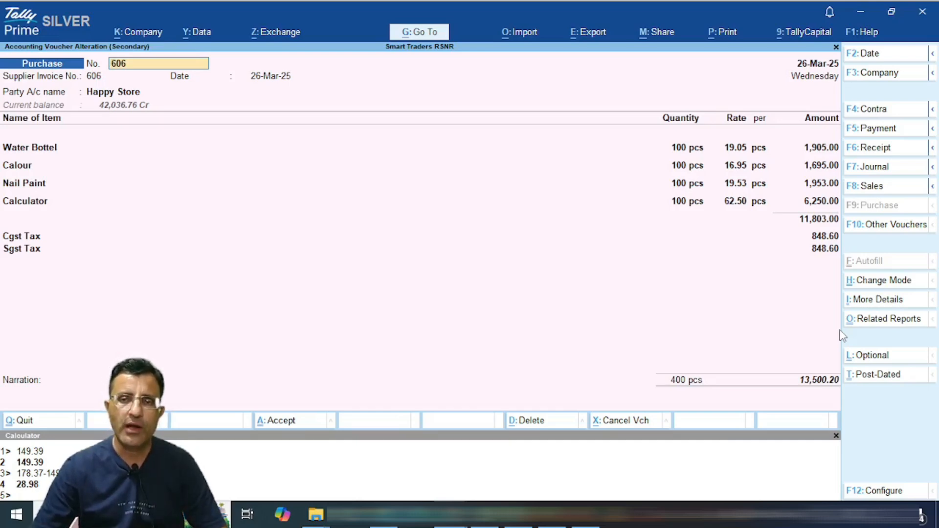
pyautogui.press('Escape')
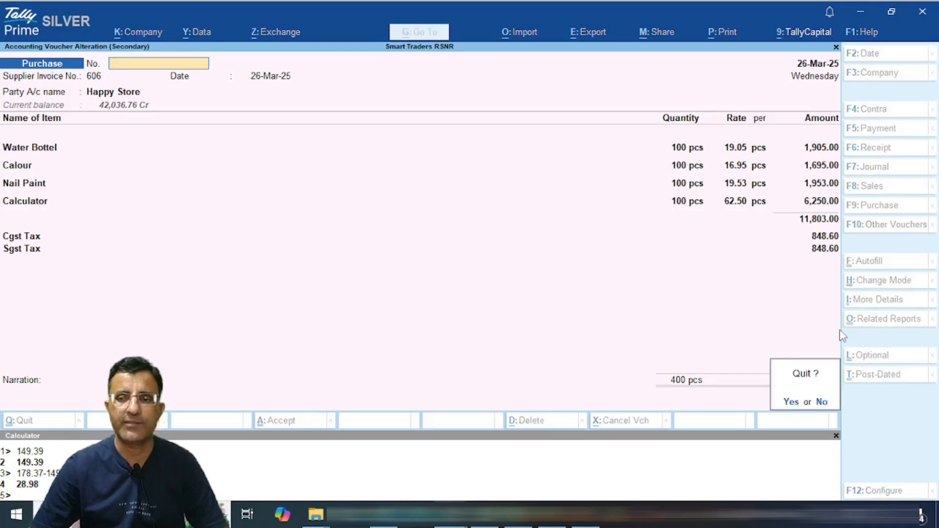
pyautogui.press('y')
# Step: Close the Cgst Tax ledger and return to the Gateway of Tally
pyautogui.press('Escape')
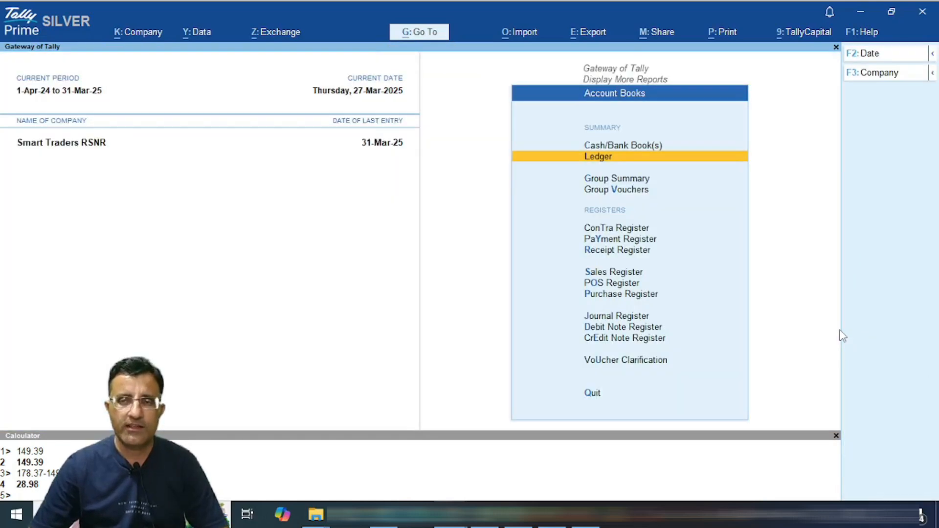
pyautogui.press('Escape')
pyautogui.press('Escape')
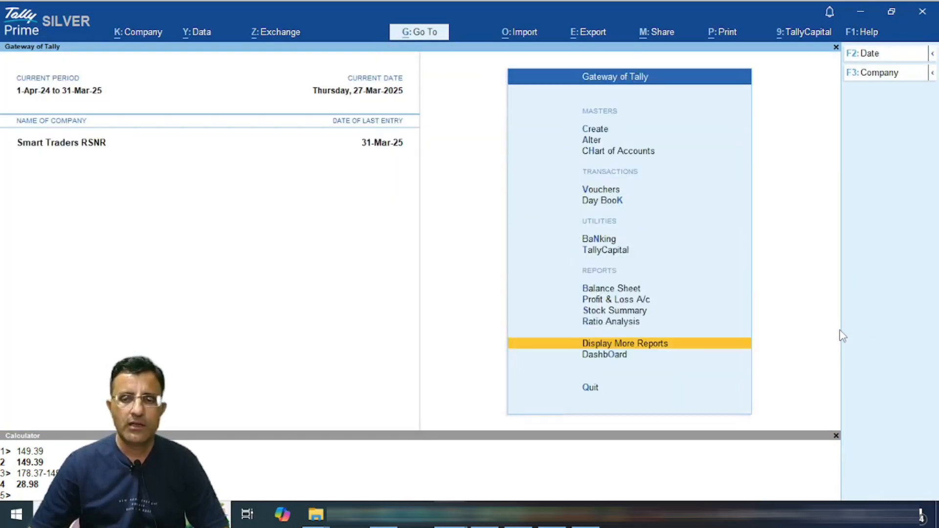
pyautogui.press('Escape')
pyautogui.press('Escape')
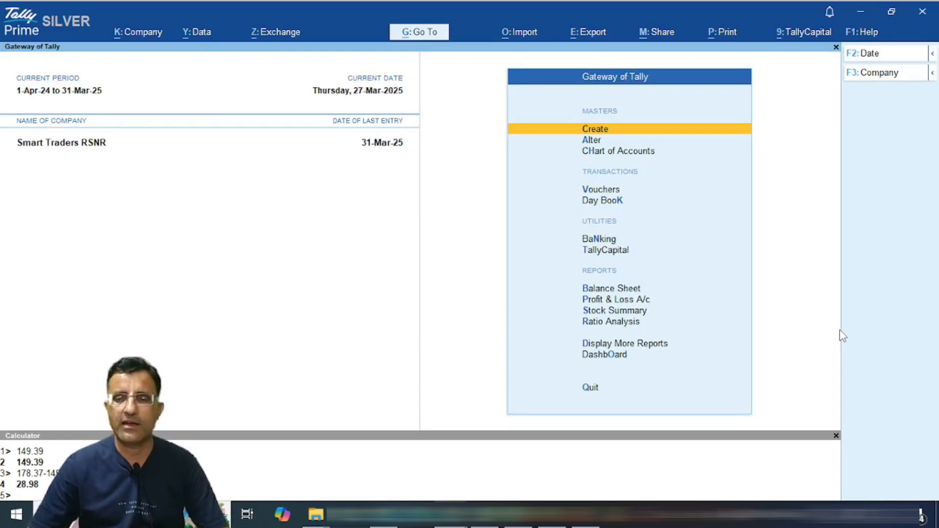
# Step: Open the CGST ITC Receivable ledger for alteration
pyautogui.press('Down')
pyautogui.press('Down')
pyautogui.press('Up')
pyautogui.press('Up')
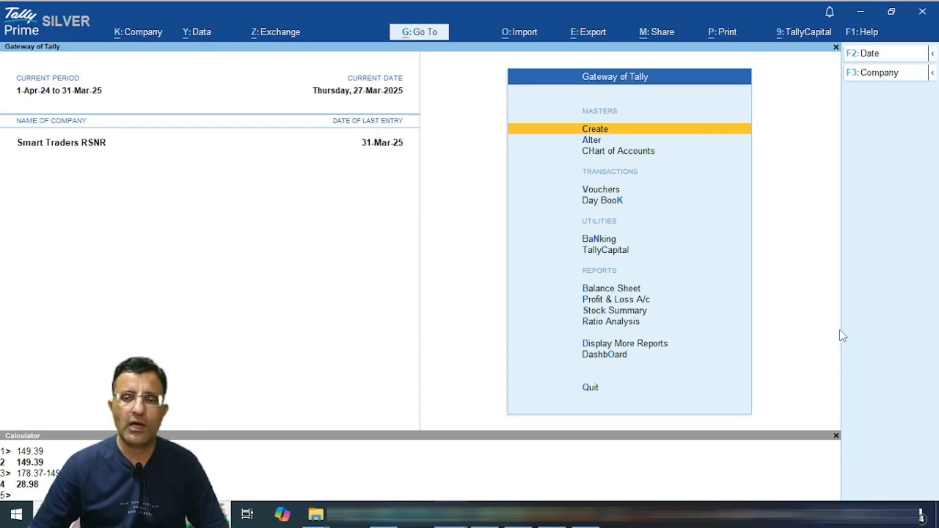
pyautogui.press('Down')
pyautogui.press('Return')
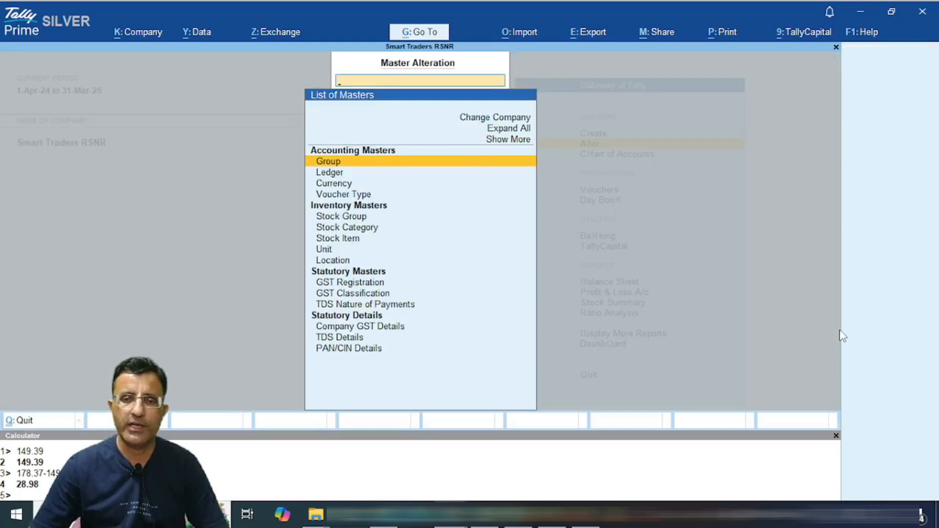
pyautogui.press('Down')
pyautogui.press('Return')
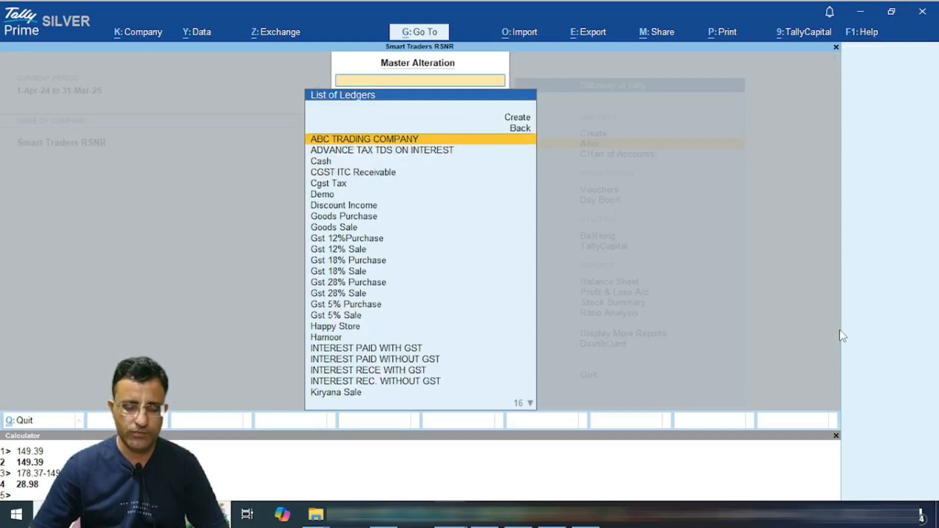
pyautogui.write('CGST')
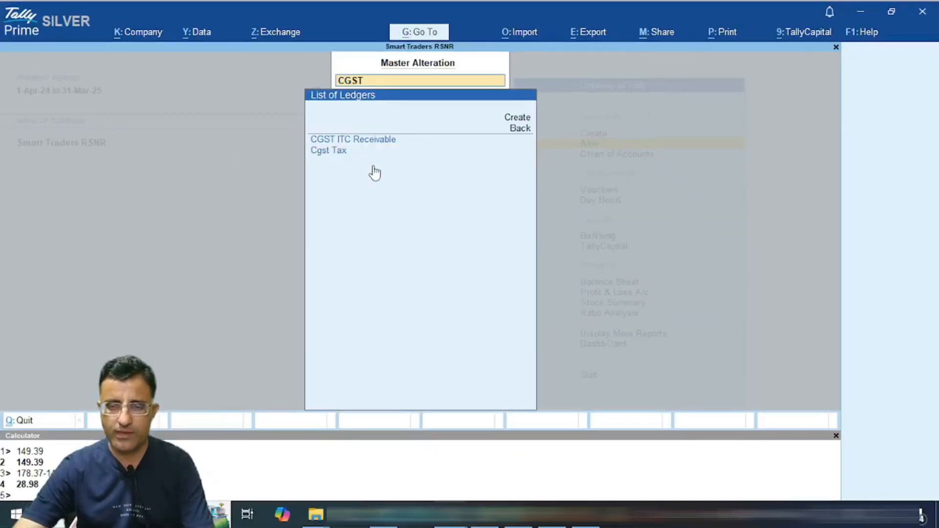
pyautogui.click(371, 140)
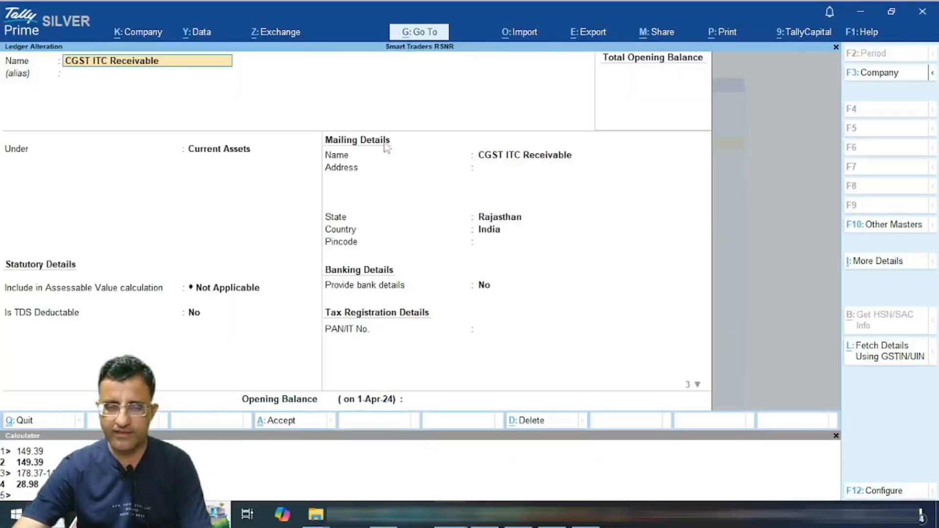
# Step: Examine the group the ledger is under, boxing Current Assets, and return to the Gateway of Tally without changes
pyautogui.press('ctrl')
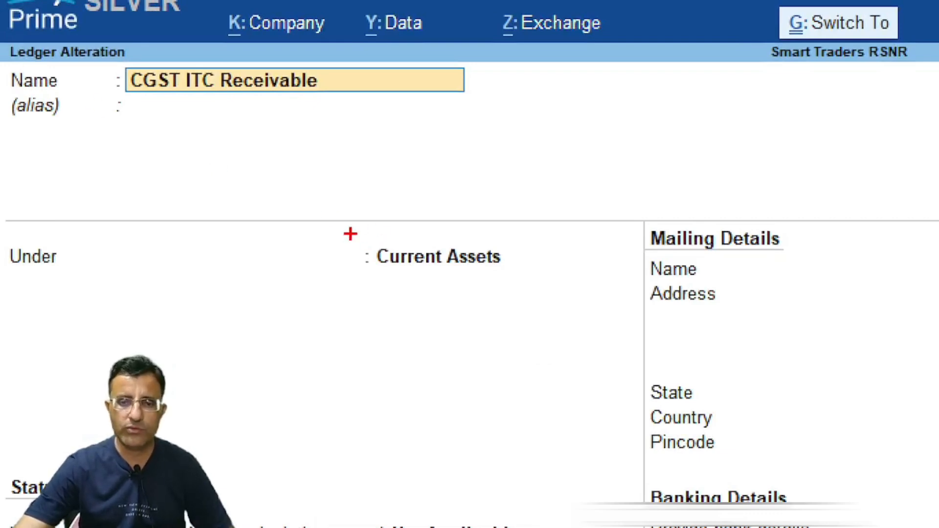
pyautogui.moveTo(337, 225); pyautogui.dragTo(546, 292)
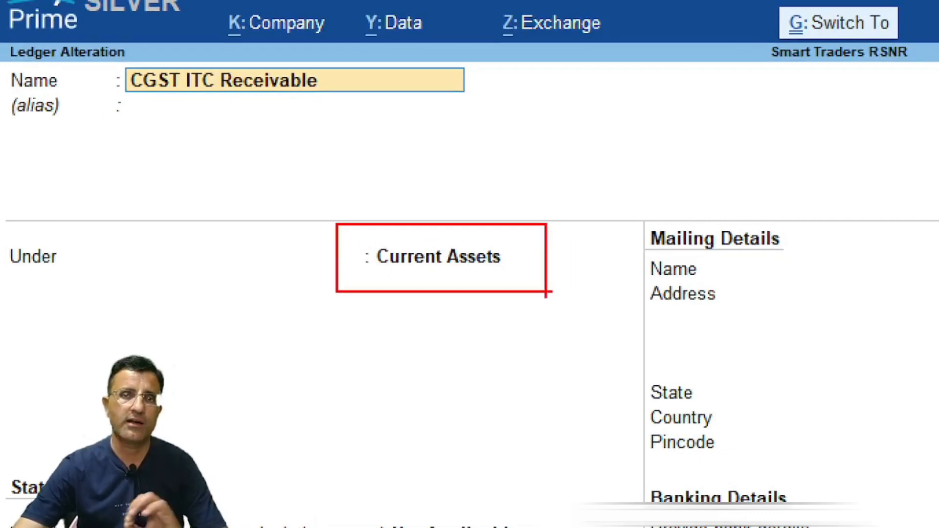
pyautogui.press('Escape')
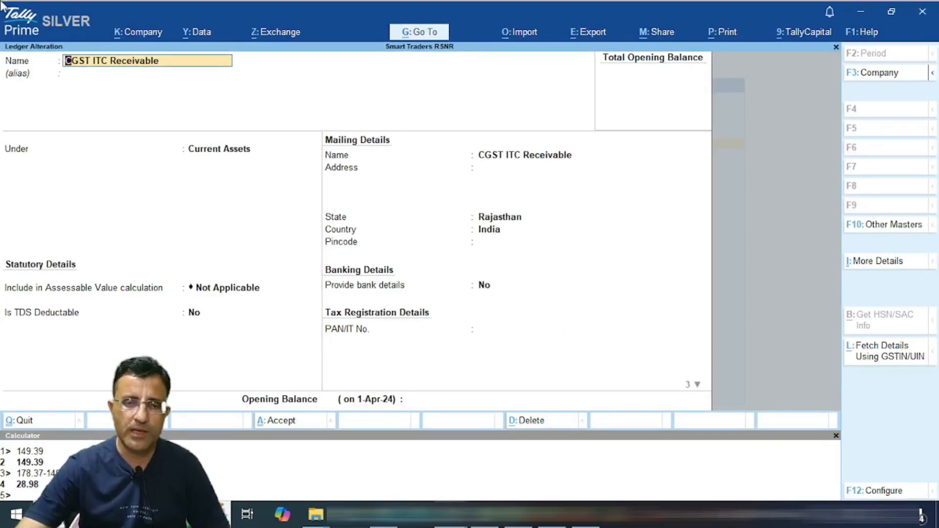
pyautogui.press('Escape')
pyautogui.press('Escape')
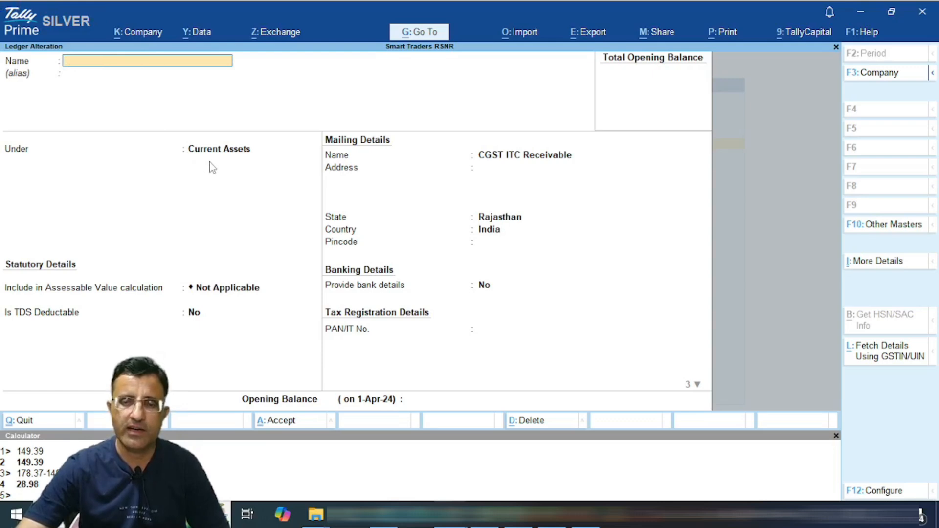
pyautogui.press('Up')
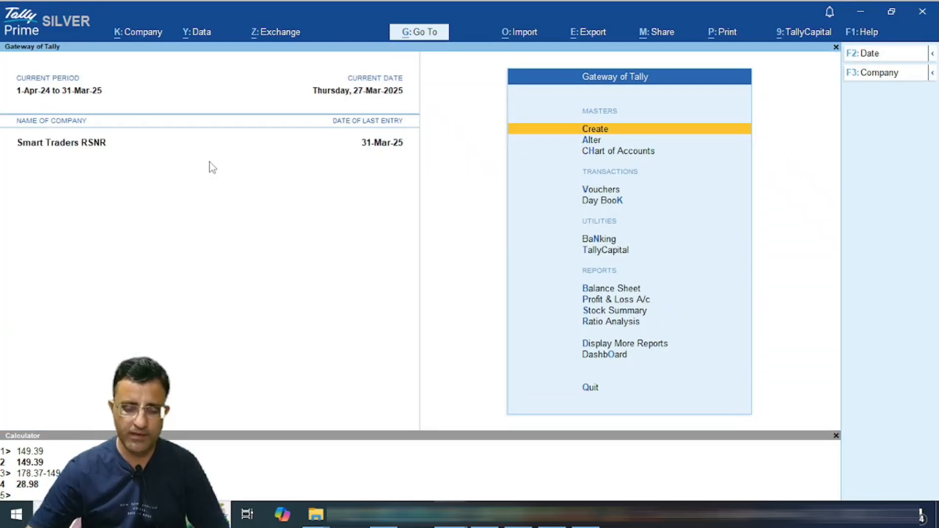
# Step: Start a new journal voucher dated 31-Mar-25
pyautogui.press('Down')
pyautogui.press('Down')
pyautogui.press('Down')
pyautogui.press('Return')
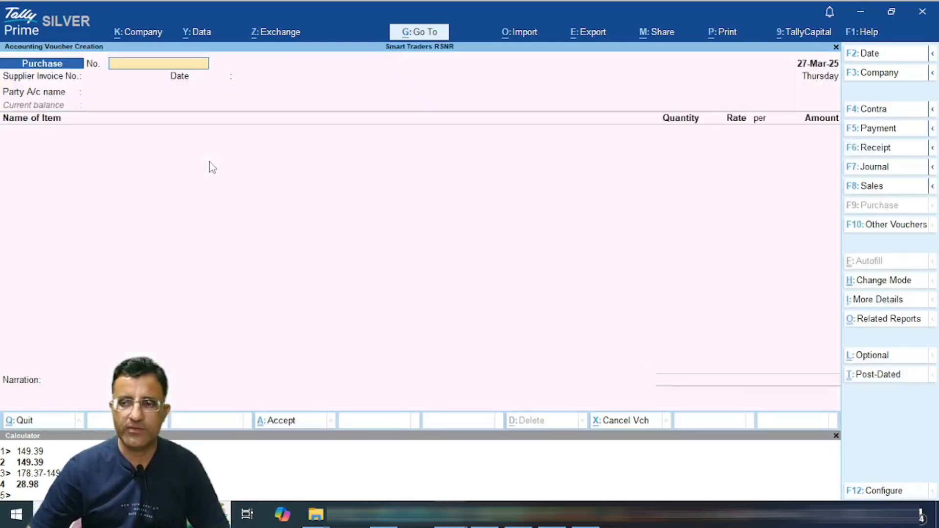
pyautogui.press('F2')
pyautogui.write('31-3')
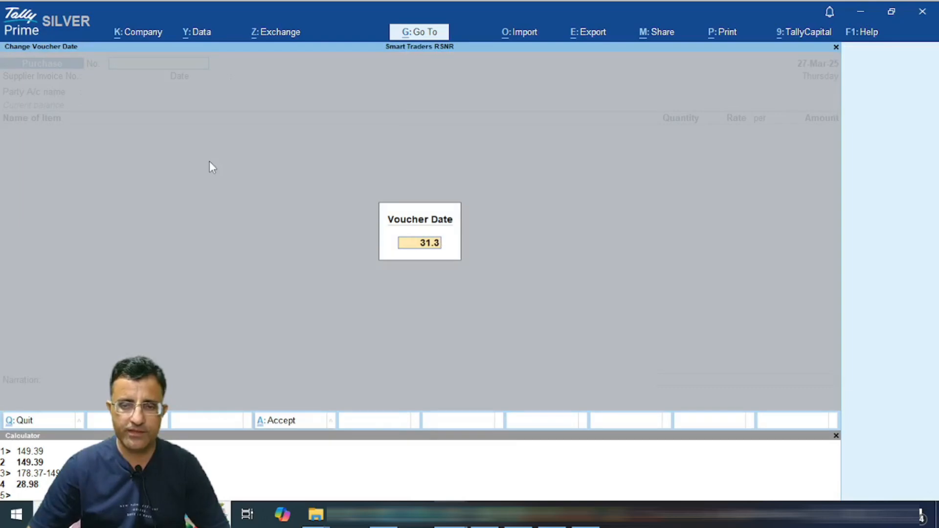
pyautogui.press('Return')
pyautogui.press('F7')
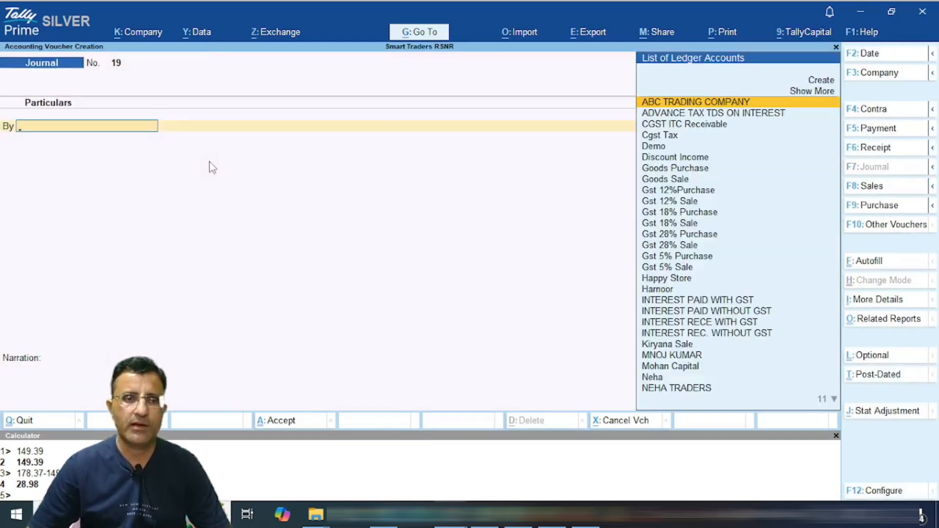
# Step: Debit CGST ITC Receivable with 848.60, taking the amount from the March ITC difference in the Excel worksheet
pyautogui.write('CG')
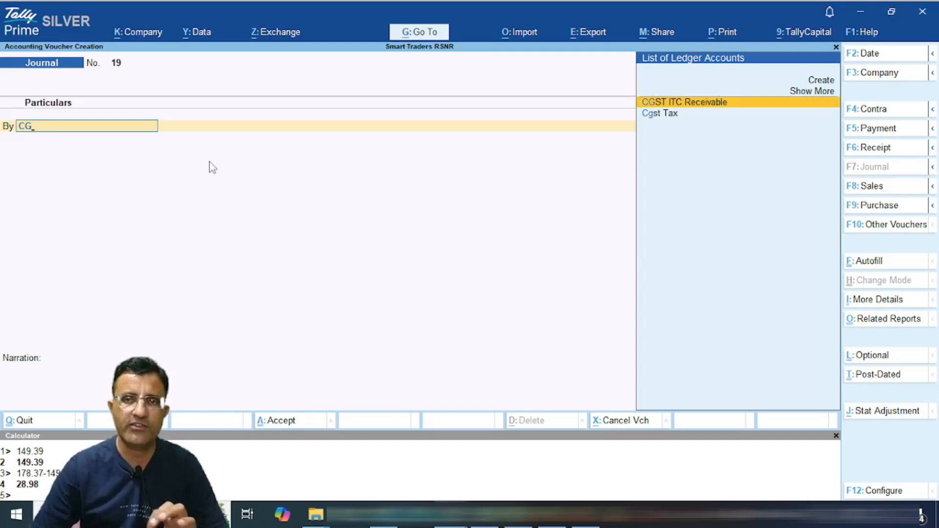
pyautogui.press('Return')
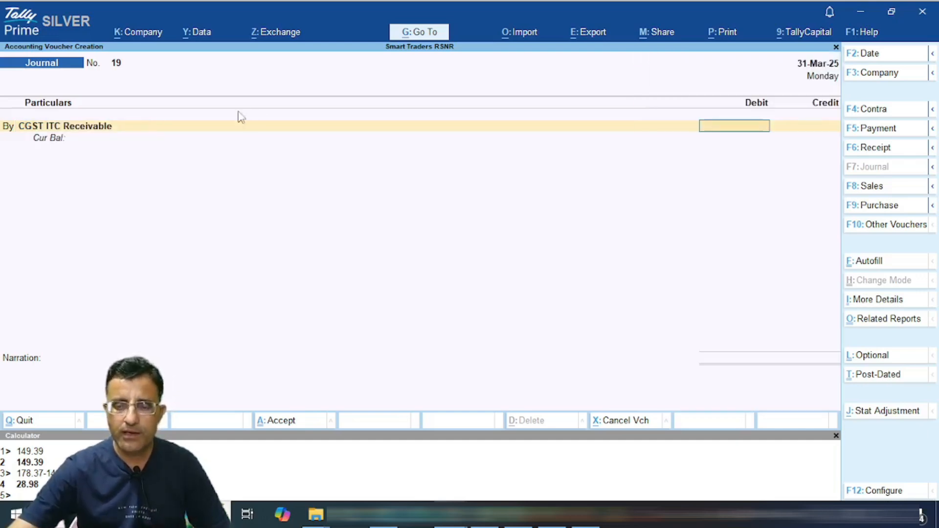
pyautogui.click(500, 513)
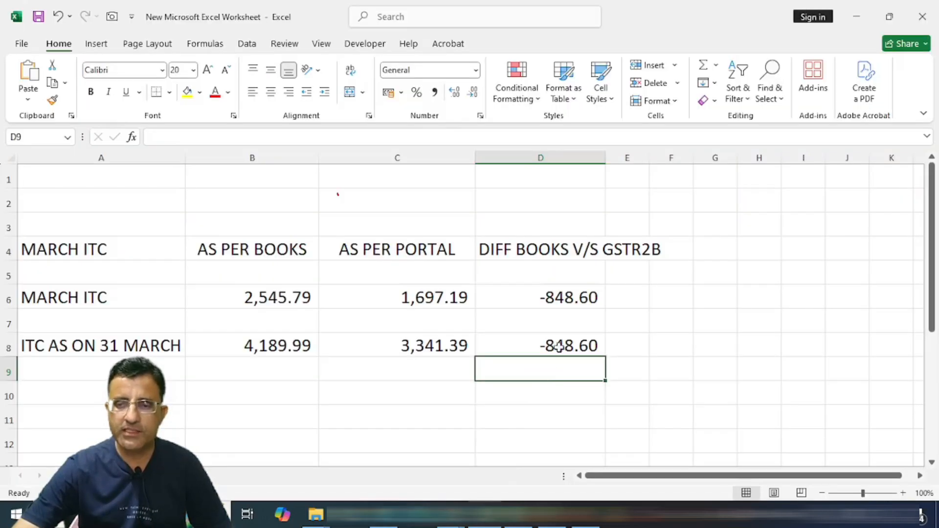
pyautogui.click(555, 301)
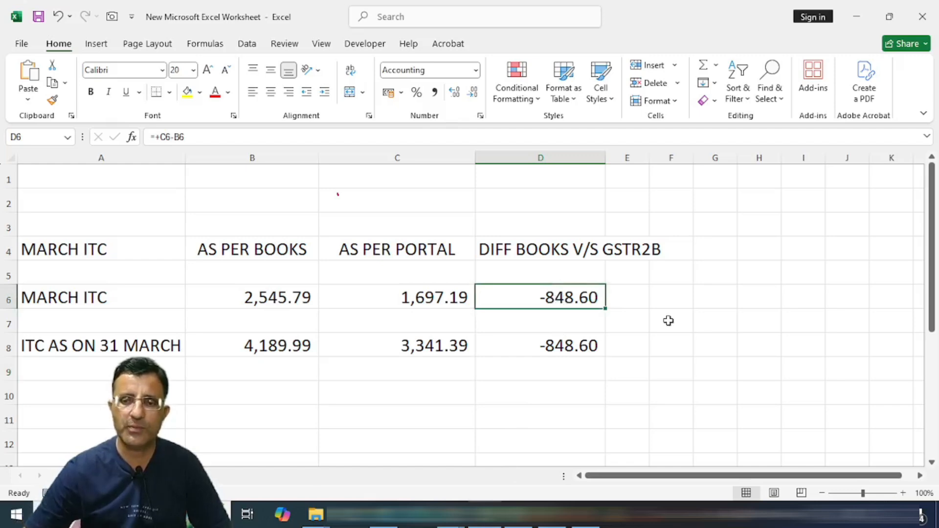
pyautogui.hotkey('alt', 'Tab')
pyautogui.write('848.60')
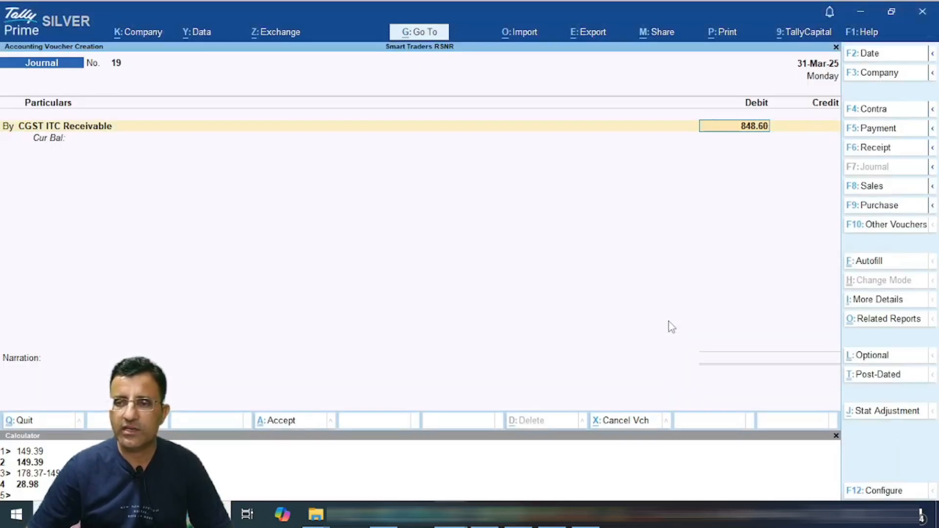
pyautogui.press('Return')
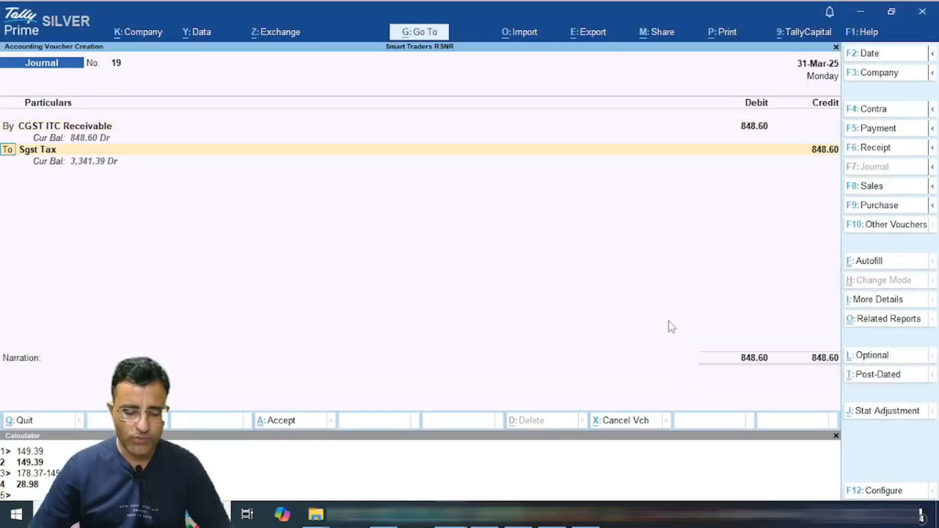
# Step: Add a second debit line for SGST ITC Receivable with 848.60
pyautogui.press('Return')
pyautogui.write('sg')
pyautogui.press('Up')
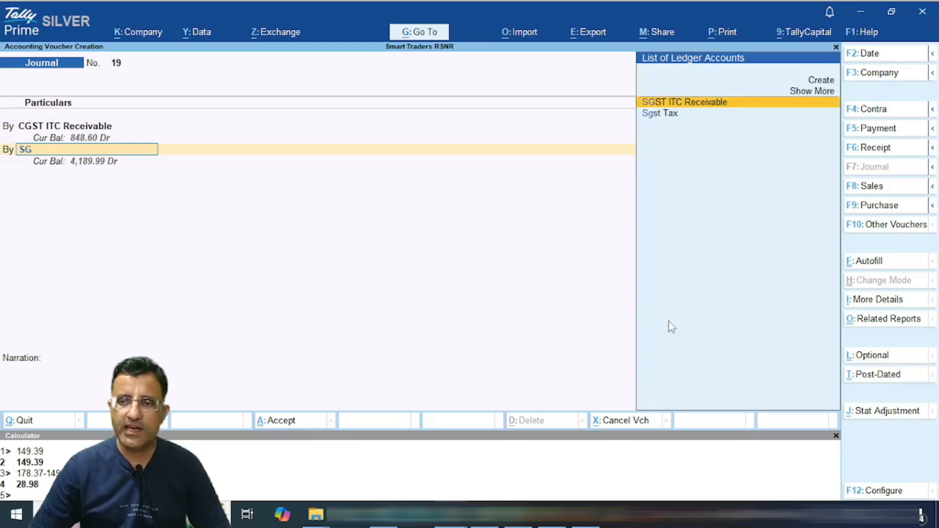
pyautogui.press('Return')
pyautogui.write('848.60')
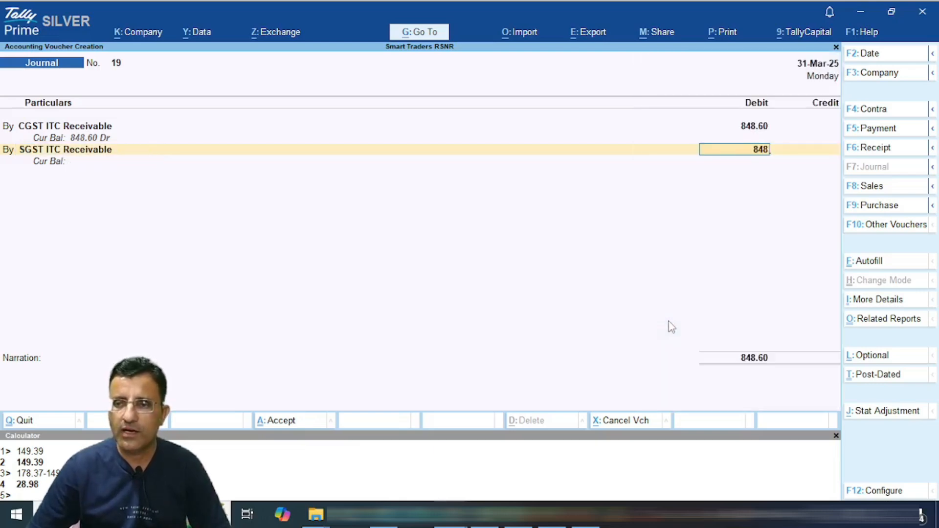
pyautogui.press('Return')
# Step: Credit Sgst Tax with 848.60 in the journal voucher
pyautogui.press('Return')
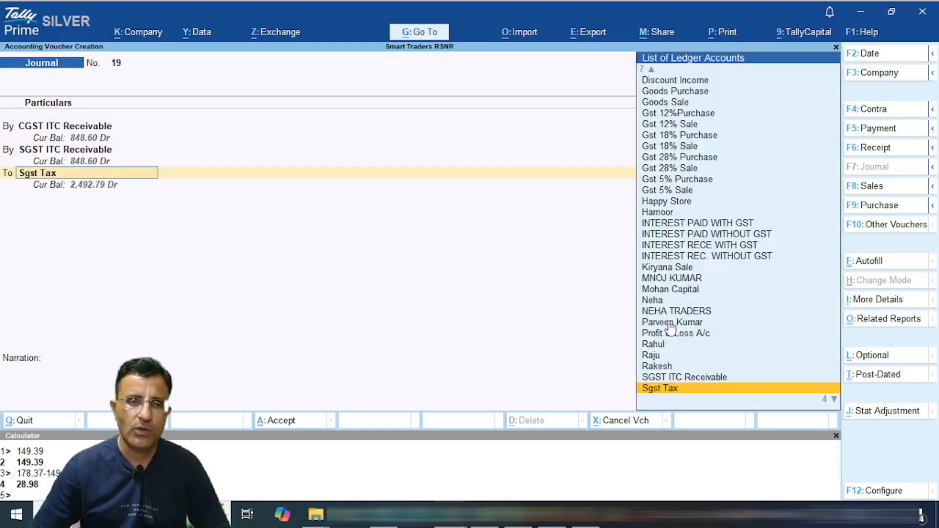
pyautogui.press('Return')
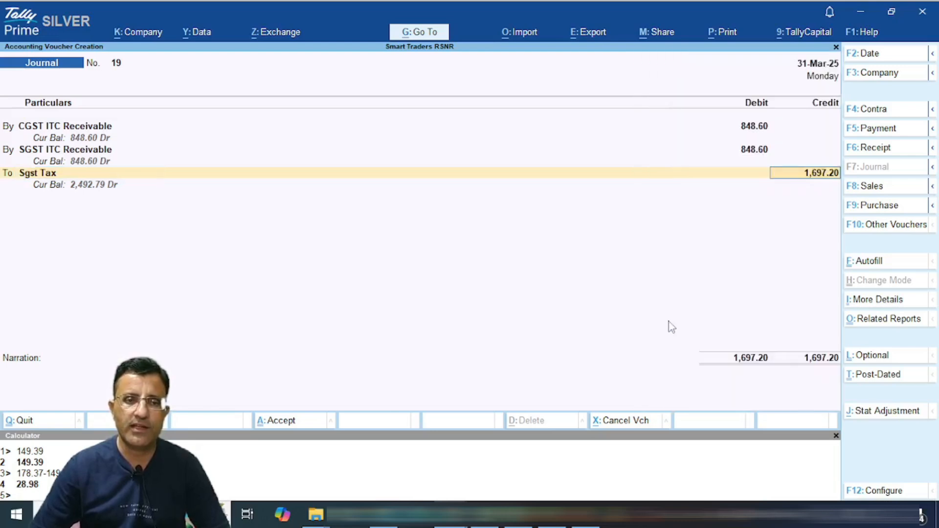
pyautogui.write('848.60')
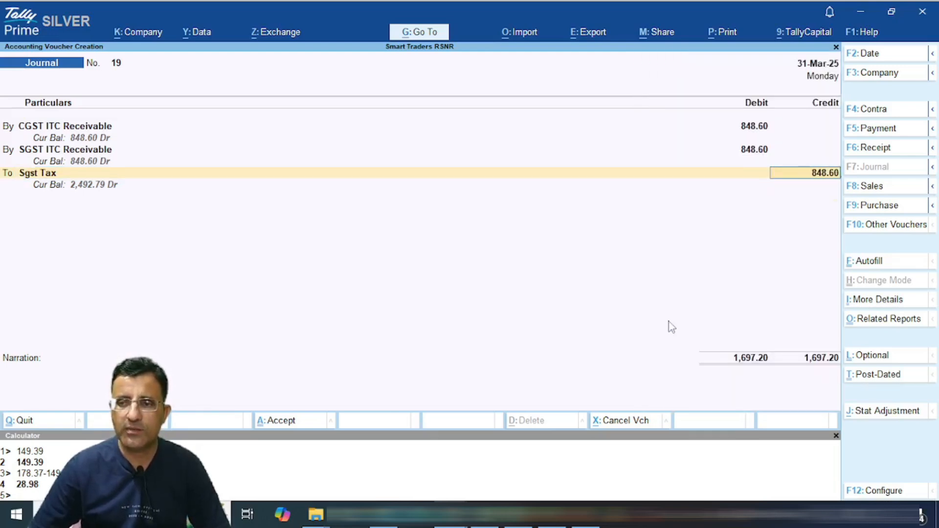
pyautogui.press('Return')
# Step: Credit Cgst Tax with 848.60 and save the journal voucher without a narration
pyautogui.press('Return')
pyautogui.write('CG')
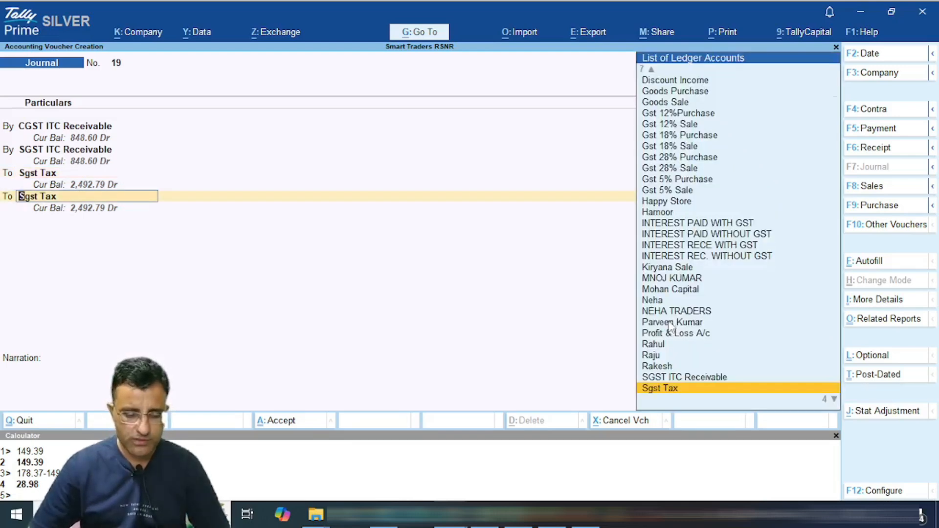
pyautogui.press('Down')
pyautogui.press('Return')
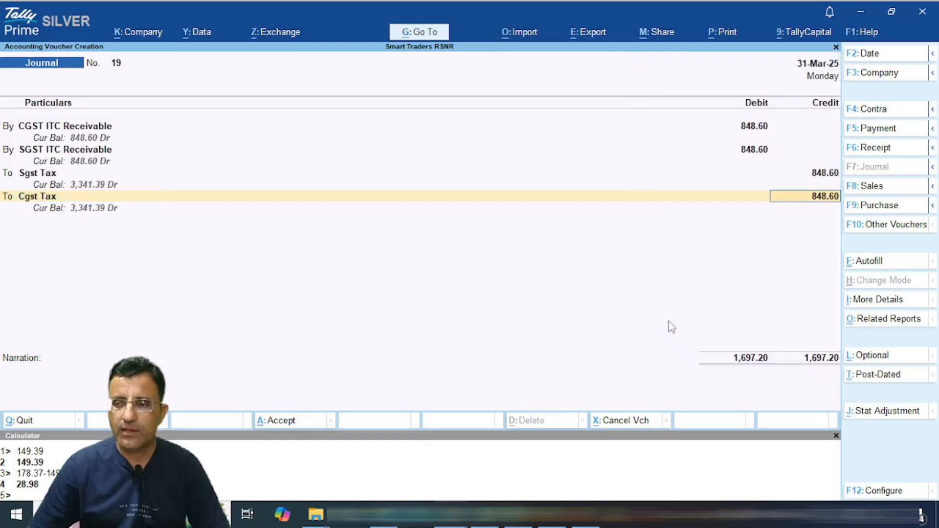
pyautogui.press('Return')
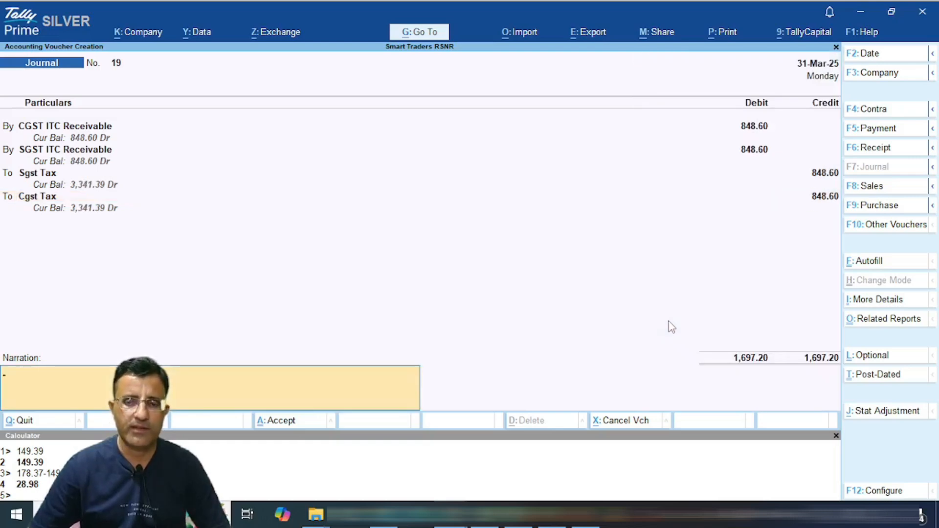
pyautogui.press('Return')
pyautogui.press('Return')
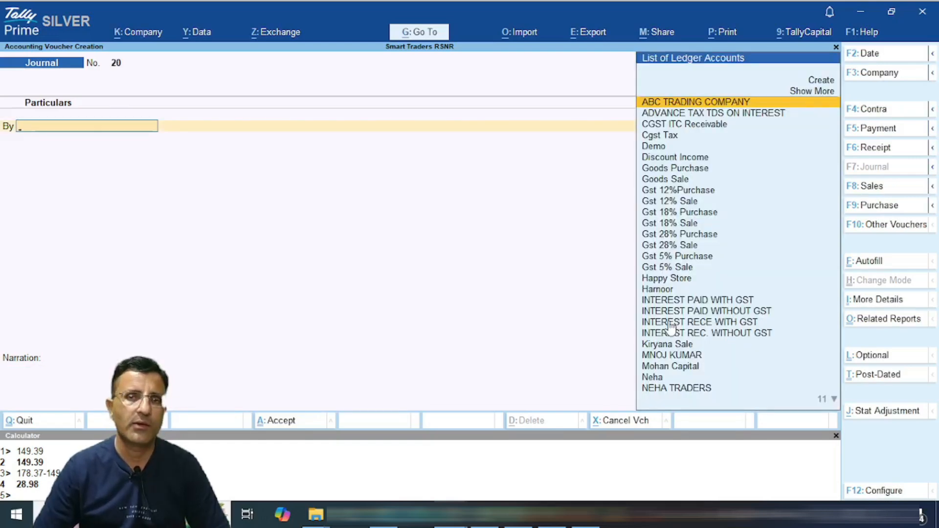
# Step: Leave voucher entry and open the Balance Sheet in detailed view
pyautogui.press('Escape')
pyautogui.press('y')
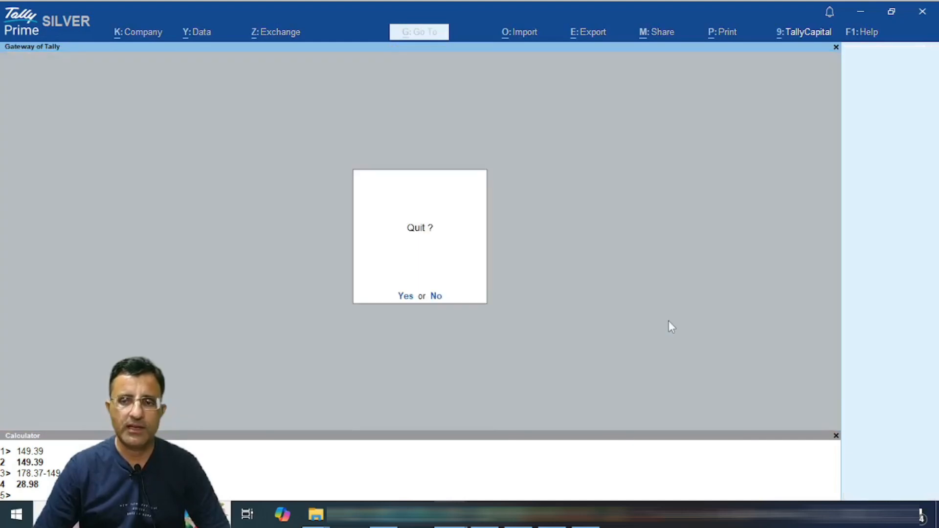
pyautogui.press('b')
pyautogui.hotkey('alt', 'F5')
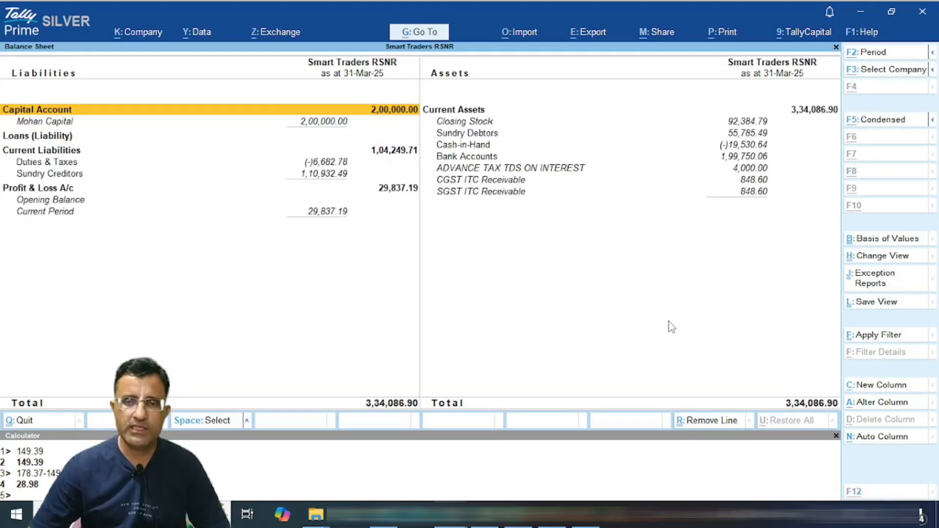
# Step: Drill down into Duties & Taxes under Current Liabilities to view the tax ledgers' closing balances
pyautogui.press('Down')
pyautogui.press('Down')
pyautogui.press('Down')
pyautogui.press('Down')
pyautogui.press('Return')
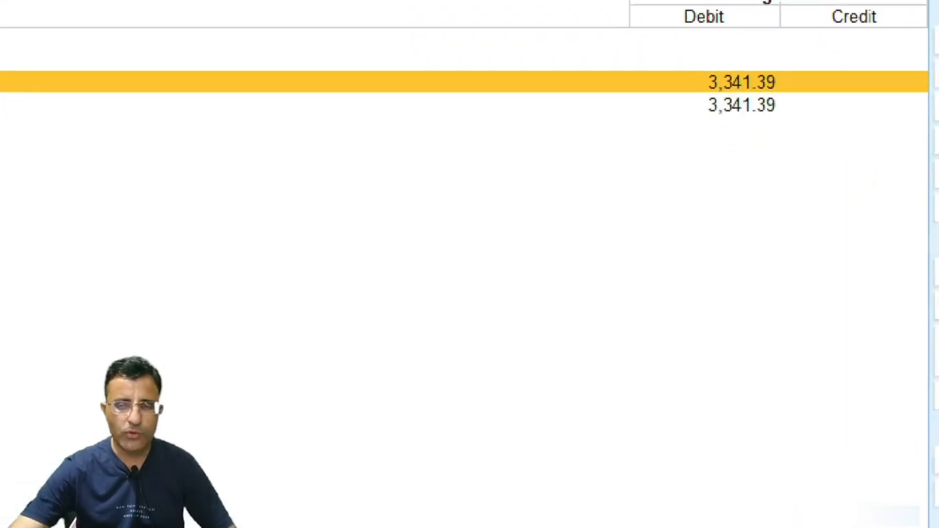
# Step: Box both tax closing balances and compare them with the 31 March portal figure in cell C8 of the Excel worksheet
pyautogui.moveTo(683, 53)
pyautogui.mouseDown()
pyautogui.moveTo(711, 100)
pyautogui.moveTo(764, 113)
pyautogui.mouseUp()
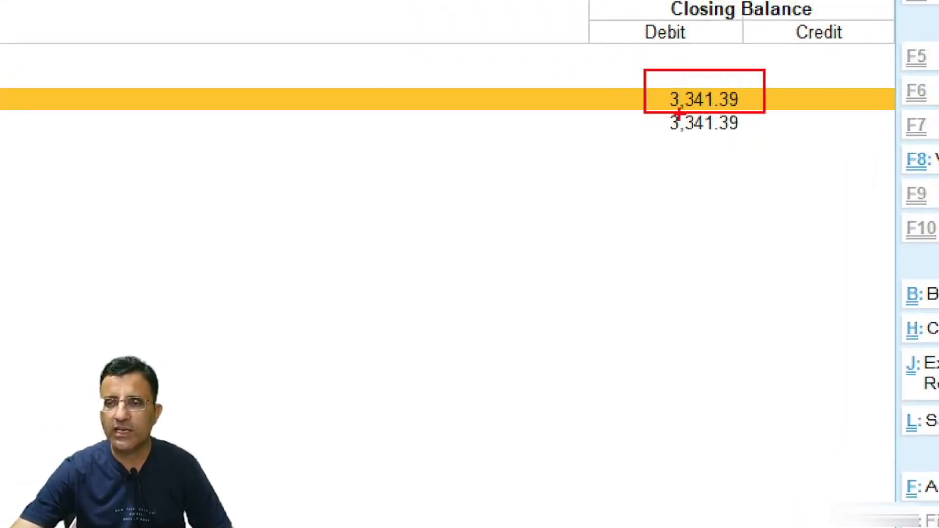
pyautogui.moveTo(648, 107); pyautogui.dragTo(760, 138)
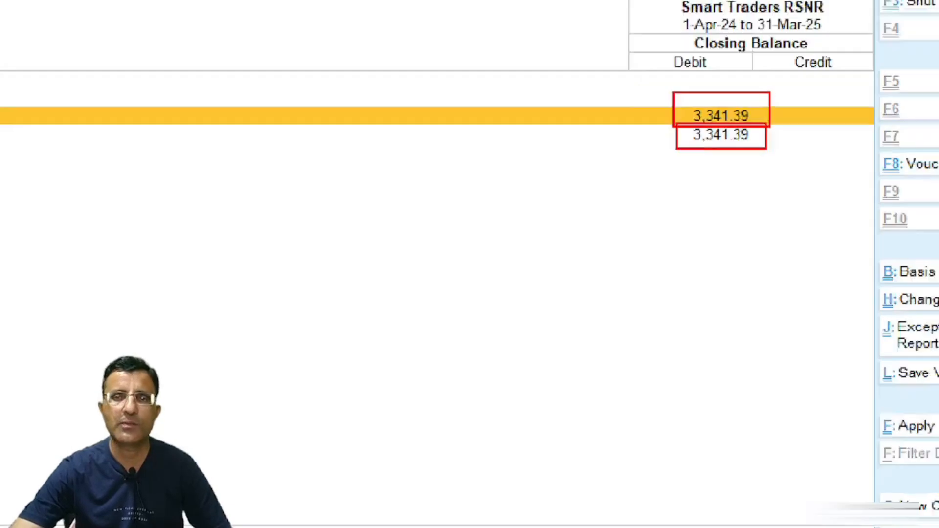
pyautogui.click(518, 516)
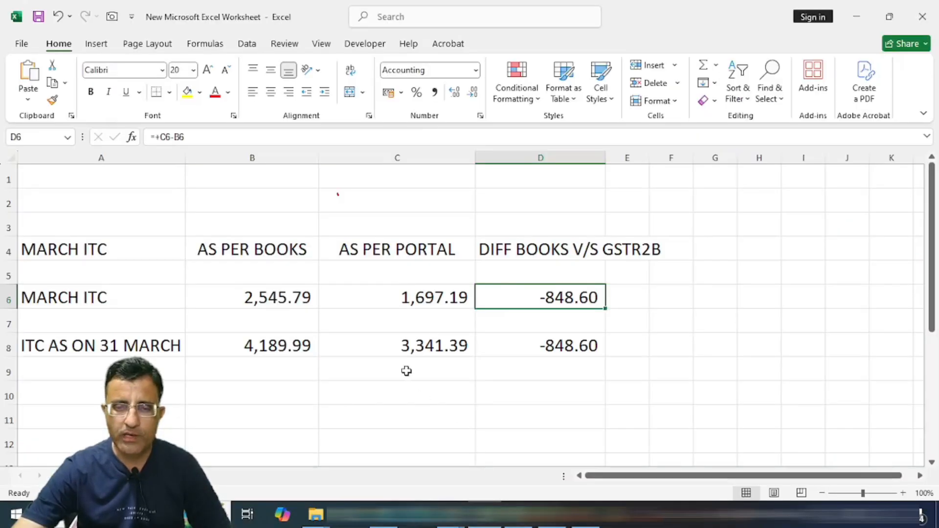
pyautogui.click(406, 346)
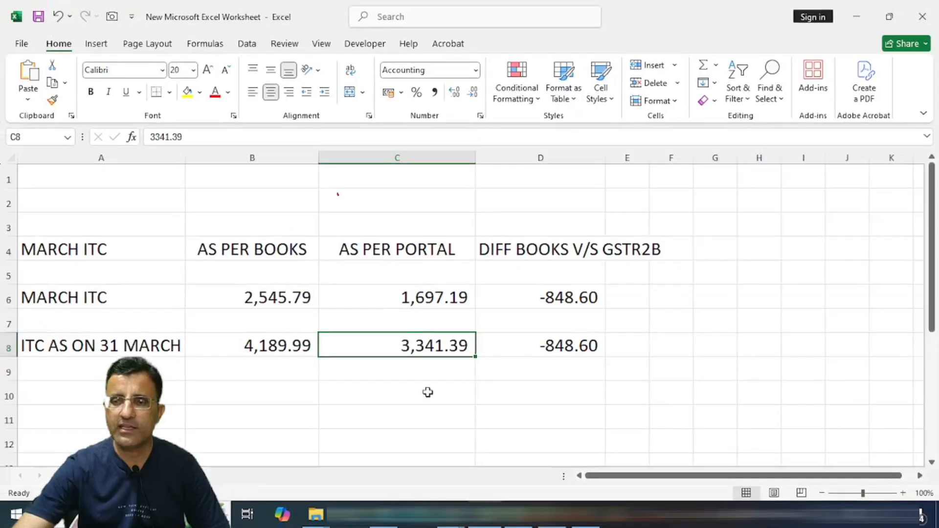
# Step: Return to the TallyPrime Balance Sheet and examine the CGST and SGST ITC Receivable ledgers under Current Assets
pyautogui.moveTo(450, 516)
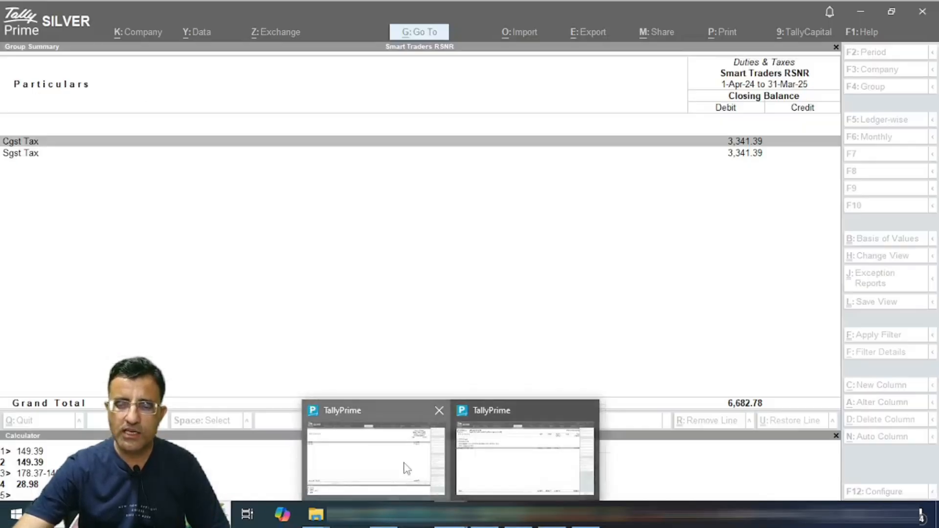
pyautogui.click(404, 467)
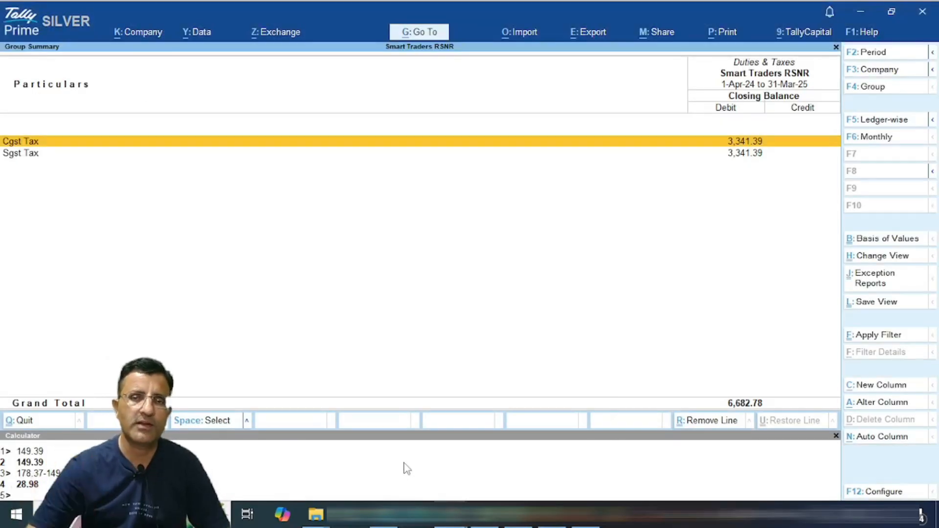
pyautogui.press('Escape')
pyautogui.press('Down')
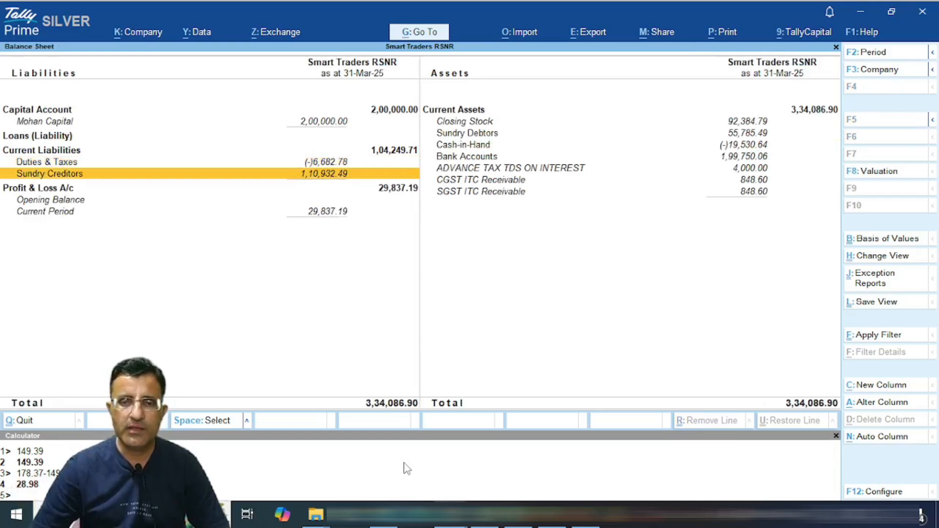
pyautogui.press('Right')
pyautogui.press('Down')
pyautogui.press('Down')
pyautogui.press('Up')
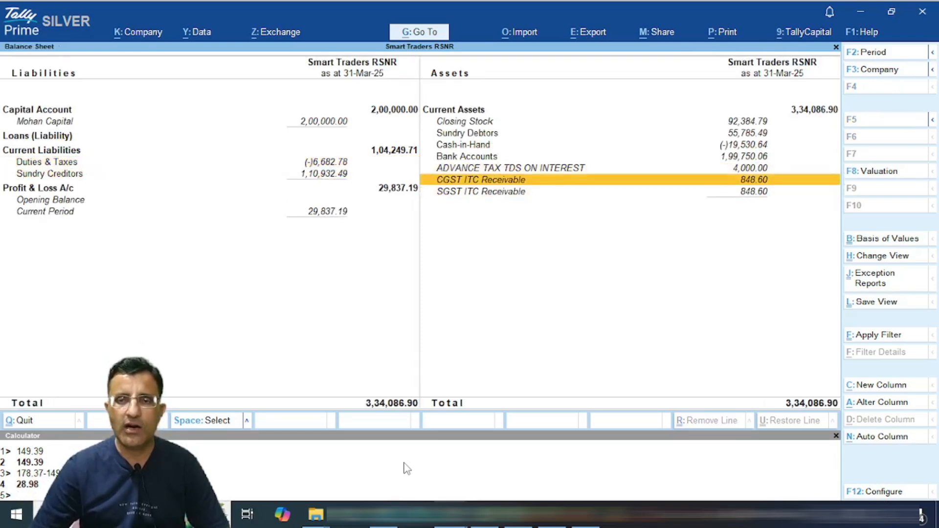
pyautogui.press('Down')
pyautogui.press('Up')
pyautogui.press('Down')
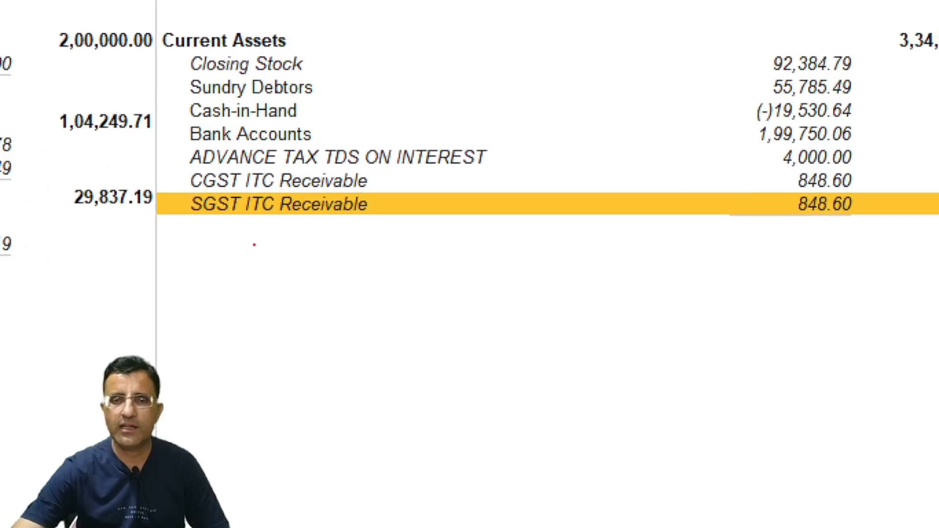
# Step: Box the CGST and SGST ITC Receivable lines on screen and circle both of their amounts
pyautogui.moveTo(166, 162)
pyautogui.mouseDown()
pyautogui.moveTo(522, 248)
pyautogui.moveTo(879, 240)
pyautogui.mouseUp()
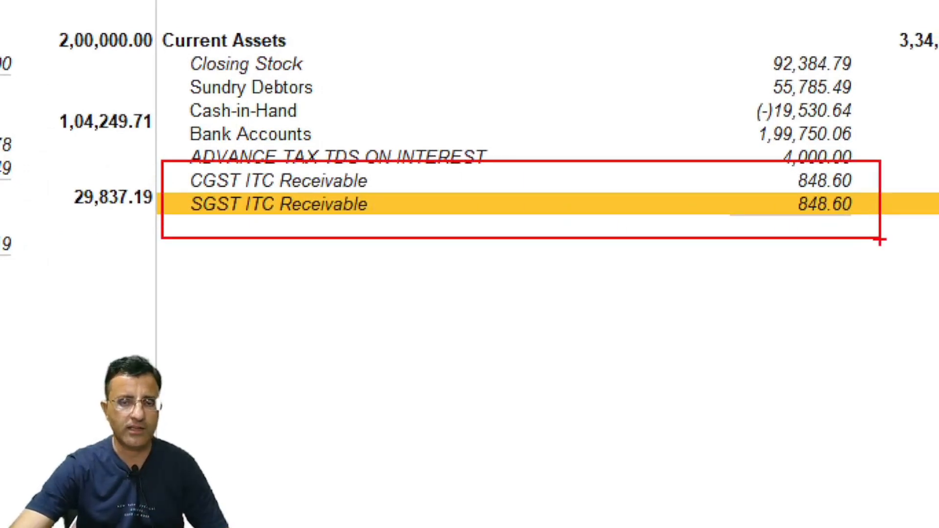
pyautogui.moveTo(795, 163)
pyautogui.mouseDown()
pyautogui.moveTo(781, 167)
pyautogui.moveTo(848, 237)
pyautogui.moveTo(870, 168)
pyautogui.moveTo(746, 164)
pyautogui.mouseUp()
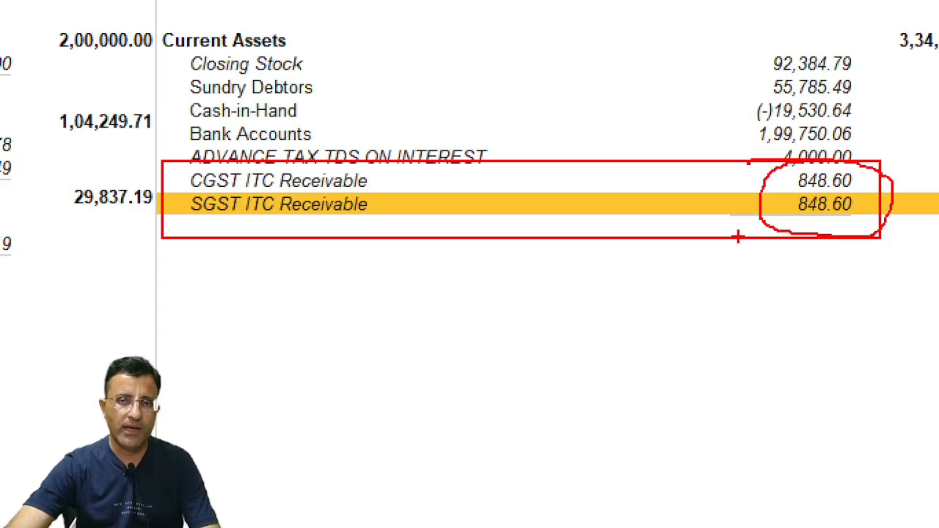
pyautogui.moveTo(718, 236); pyautogui.dragTo(880, 156)
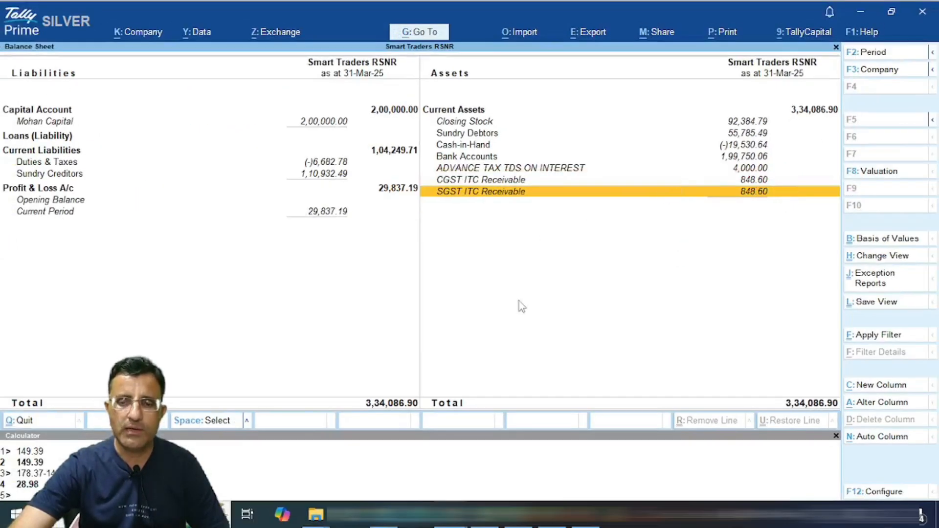
# Step: Switch to the SMART TRADERS 25-26 TallyPrime window and leave the GSTR-3B summary for the Gateway of Tally
pyautogui.moveTo(446, 514)
pyautogui.click(507, 466)
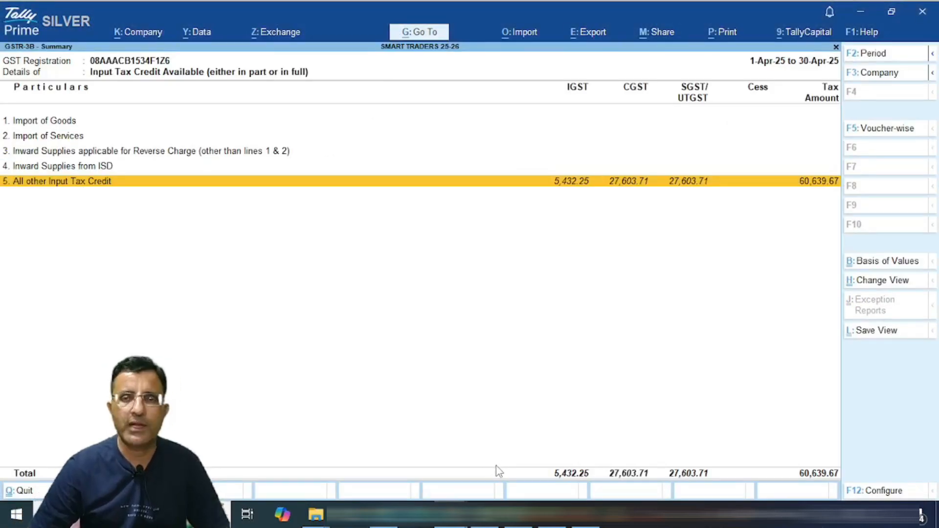
pyautogui.press('Escape')
pyautogui.press('Escape')
pyautogui.press('Escape')
pyautogui.press('Escape')
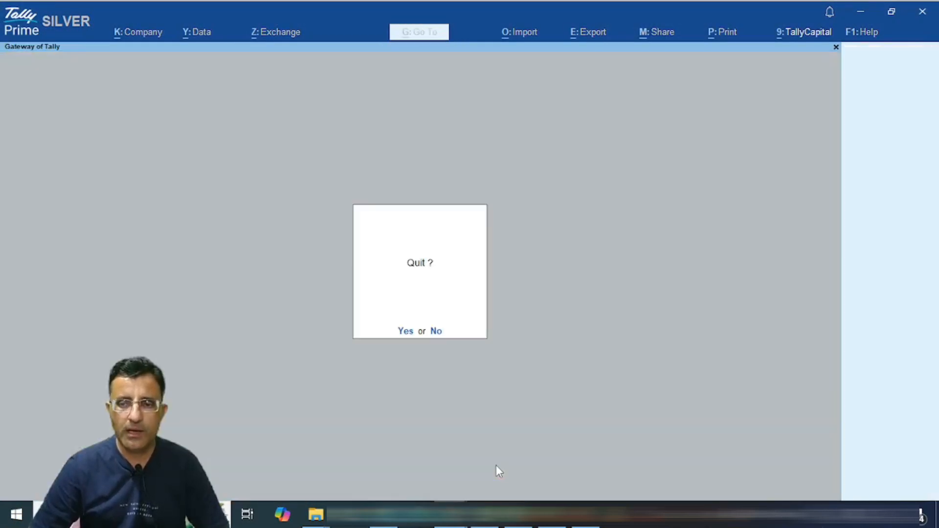
pyautogui.press('Escape')
# Step: Start a journal voucher in SMART TRADERS 25-26 and debit CGST TAX with 848.60
pyautogui.press('v')
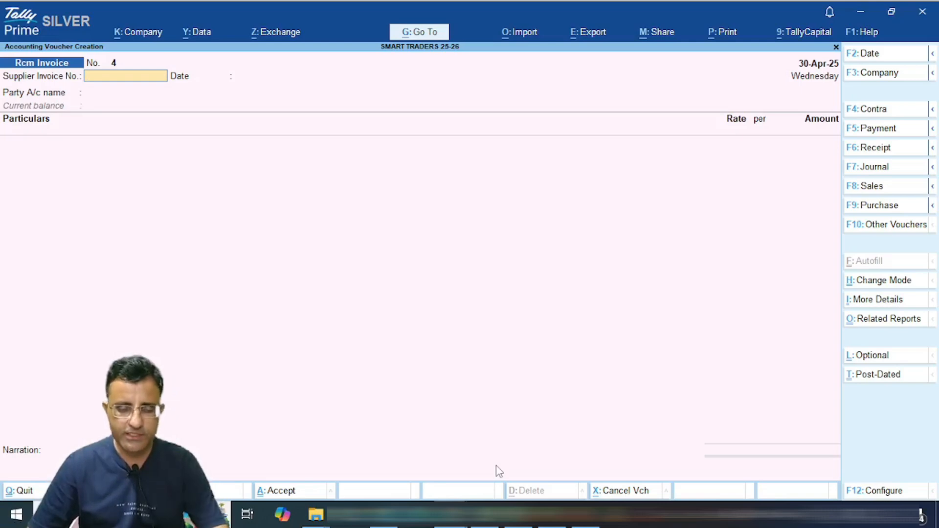
pyautogui.press('F7')
pyautogui.press('Return')
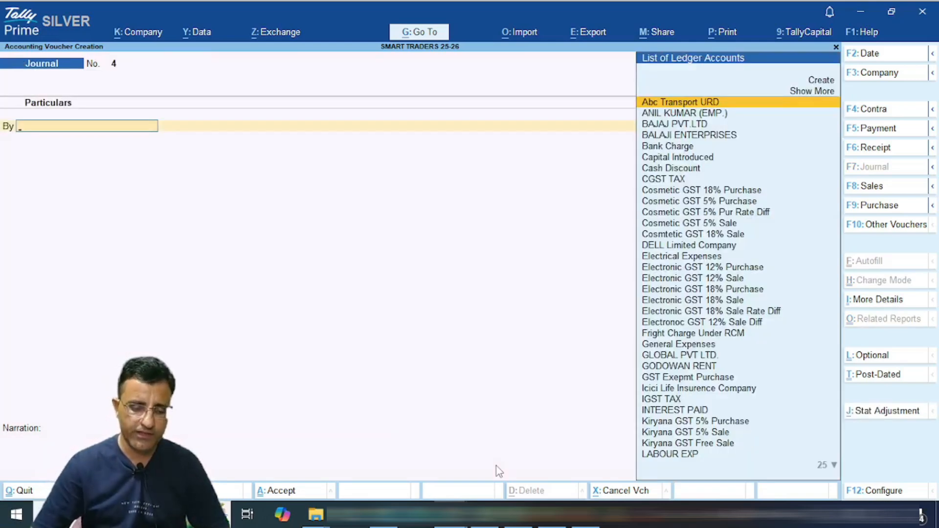
pyautogui.write('cg')
pyautogui.press('Return')
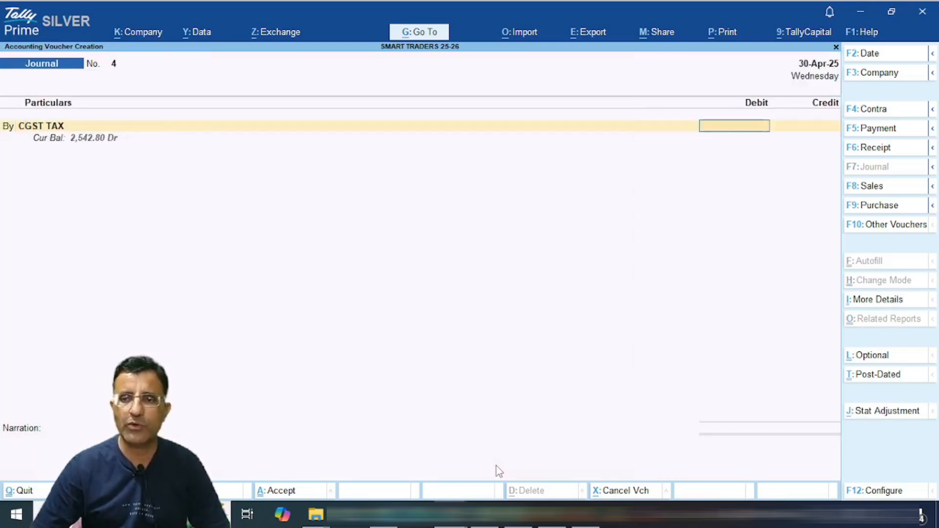
pyautogui.write('848')
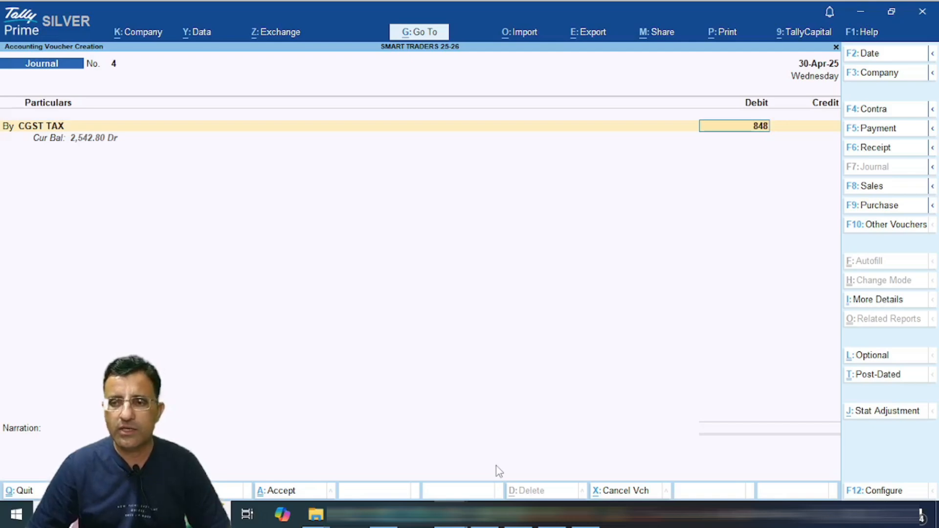
pyautogui.write('.60')
pyautogui.press('Return')
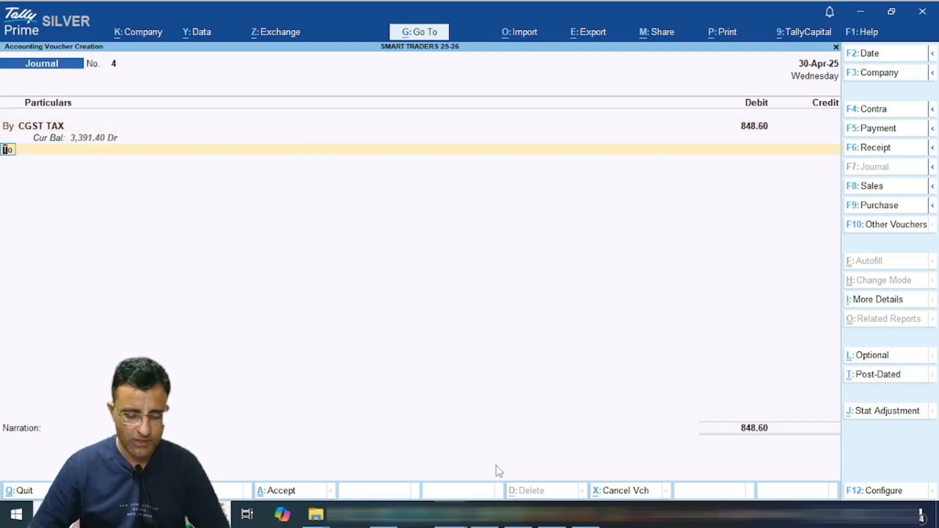
# Step: Add a second debit line to the journal voucher for SGST TAX with 848.60
pyautogui.write('B')
pyautogui.press('Return')
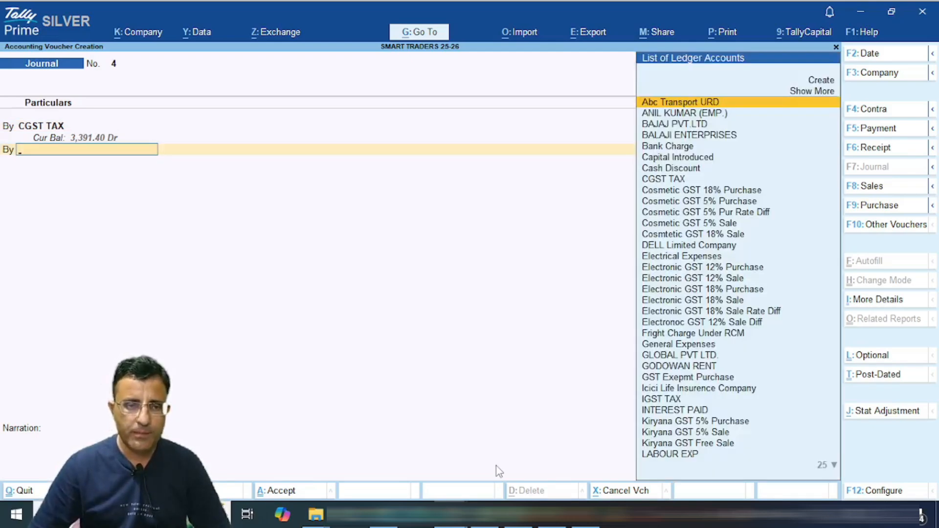
pyautogui.write('sg')
pyautogui.press('Return')
pyautogui.write('8')
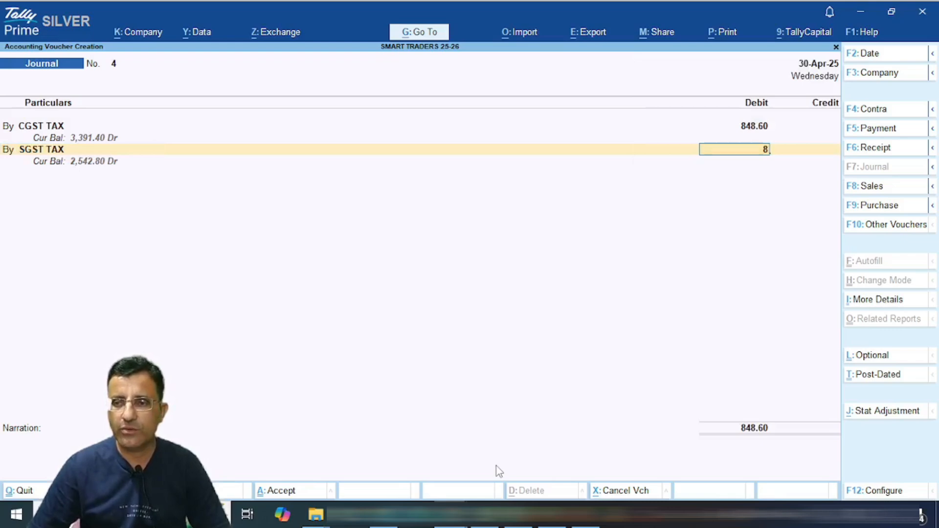
pyautogui.write('48.60')
pyautogui.press('Return')
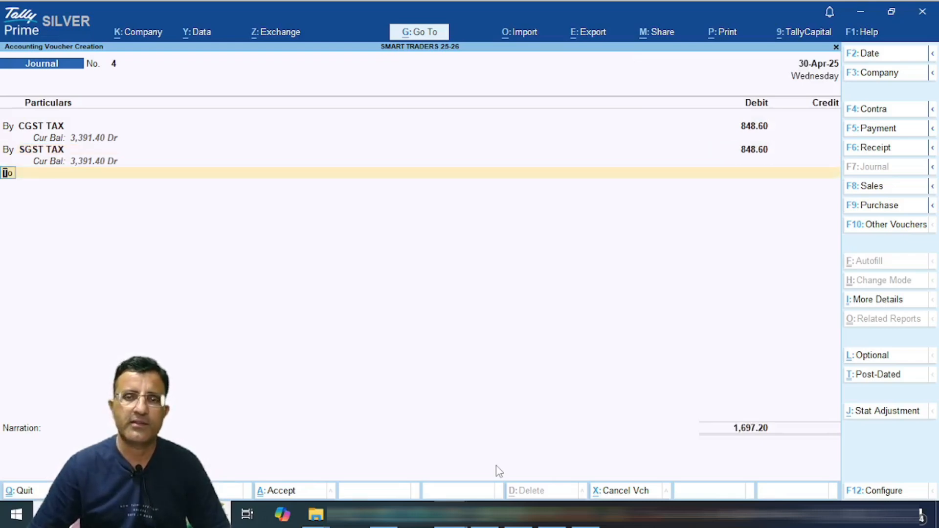
# Step: Create a ledger for the voucher's credit line, named CGST ITC REC, under the Current Assets group
pyautogui.press('Return')
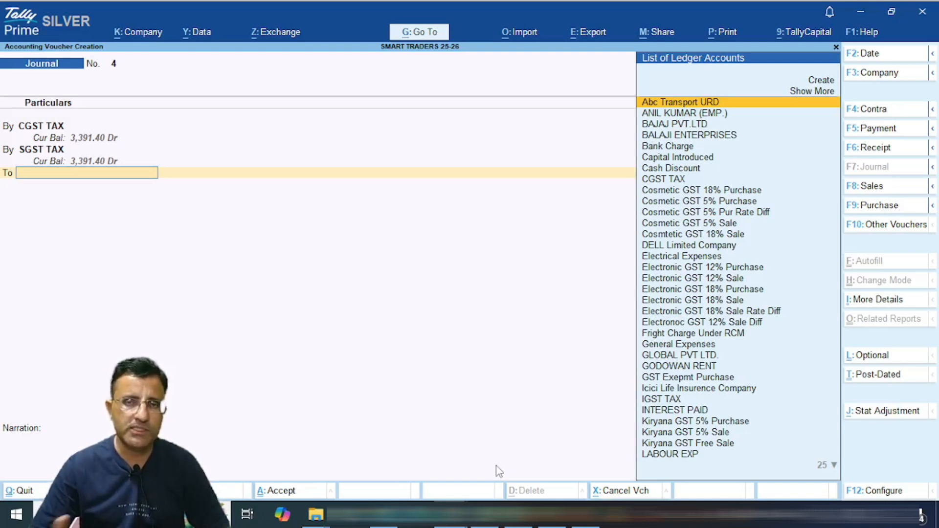
pyautogui.hotkey('alt', 'c')
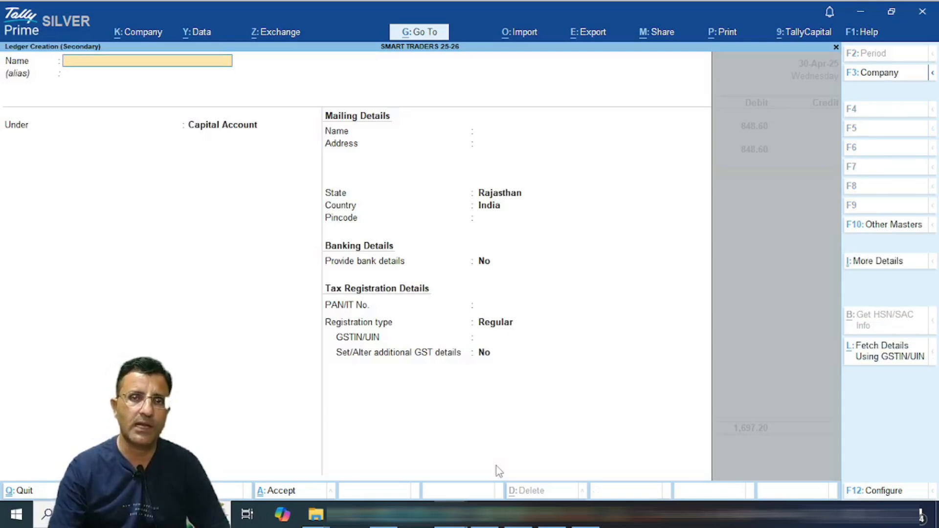
pyautogui.write('CG')
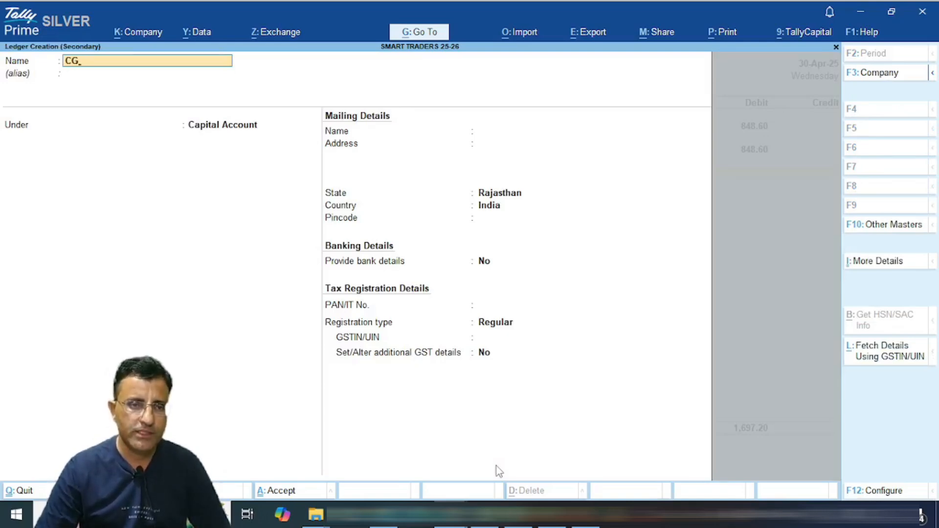
pyautogui.write('ST I')
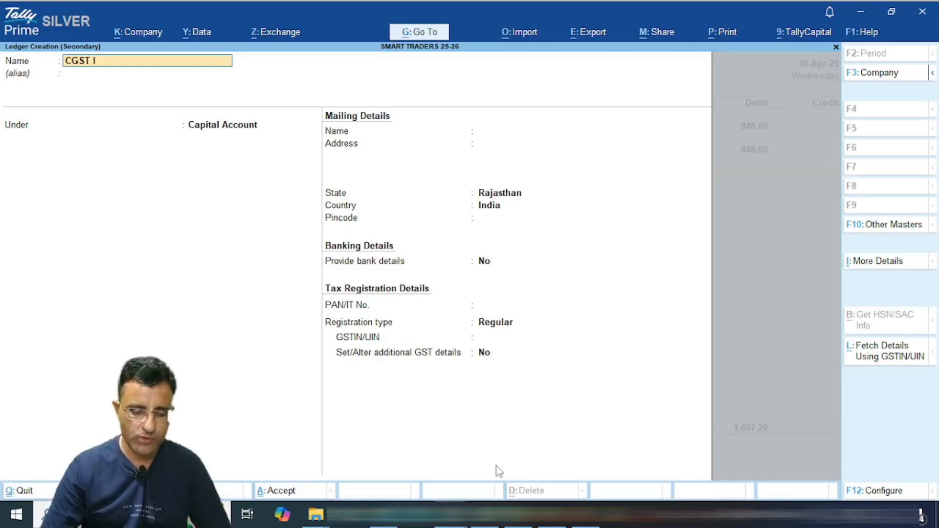
pyautogui.write('TC REC')
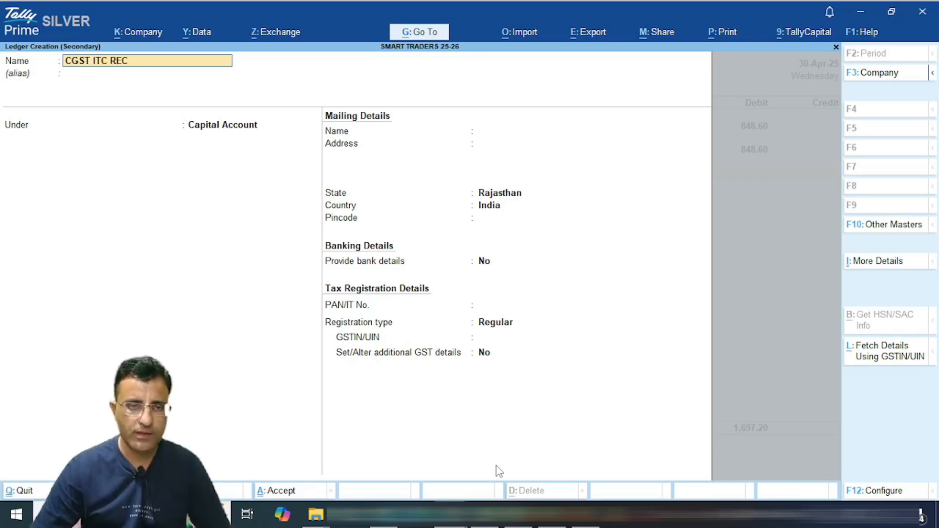
pyautogui.press('Return')
pyautogui.write('CU')
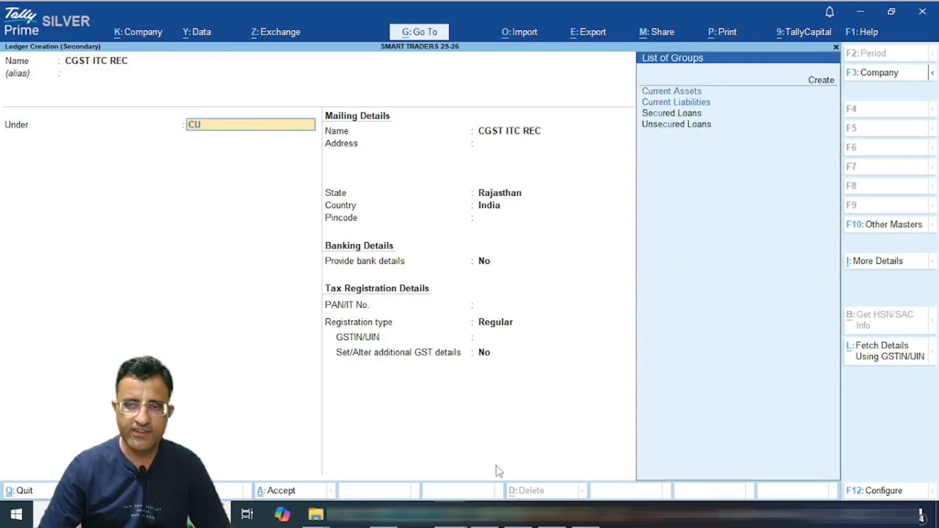
pyautogui.press('Return')
# Step: Keep the default statutory, mailing, banking and tax details for CGST ITC REC and save the ledger into the voucher
pyautogui.press('Return')
pyautogui.press('Return')
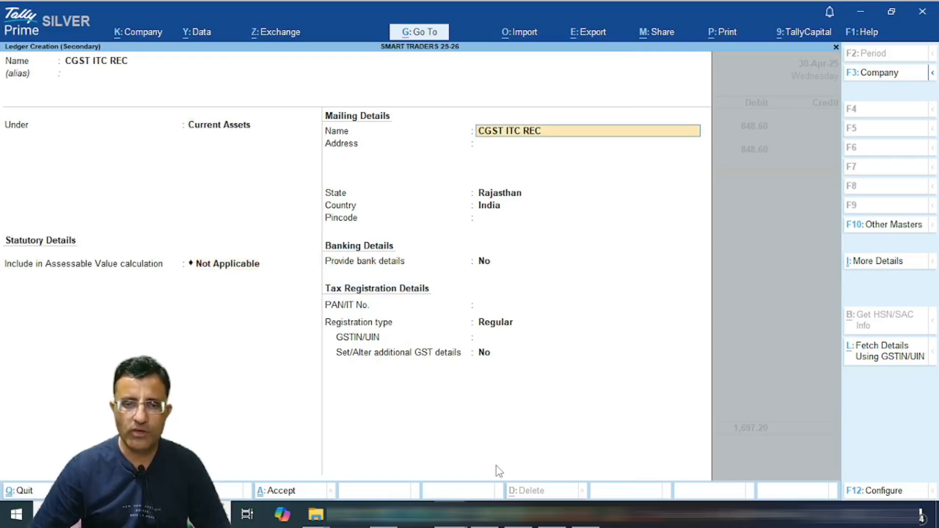
pyautogui.press('Return')
pyautogui.press('Return')
pyautogui.press('Return')
pyautogui.press('Return')
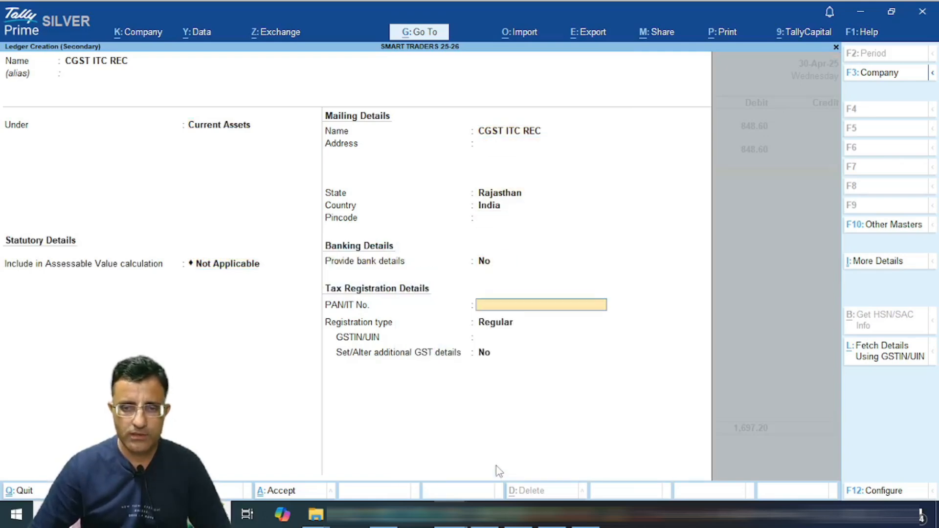
pyautogui.press('Return')
pyautogui.press('Return')
pyautogui.press('Return')
pyautogui.press('Return')
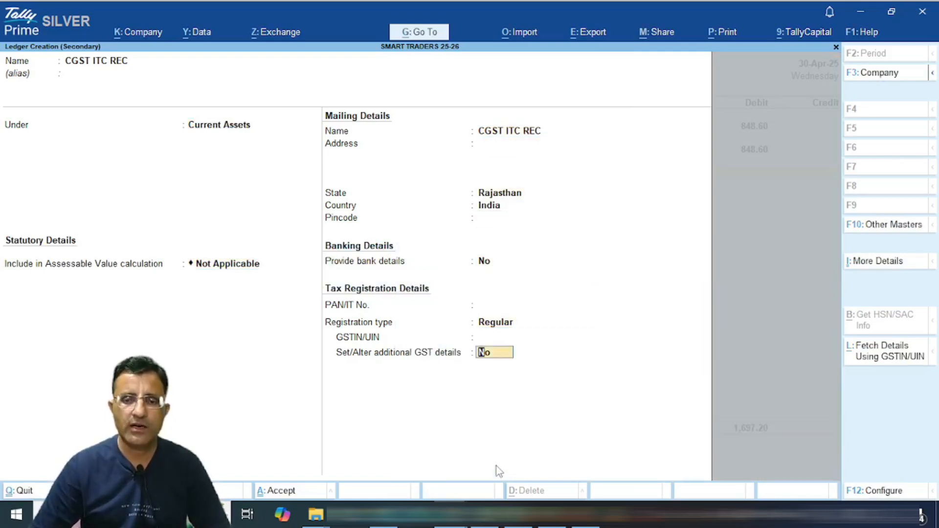
pyautogui.press('Return')
pyautogui.press('Return')
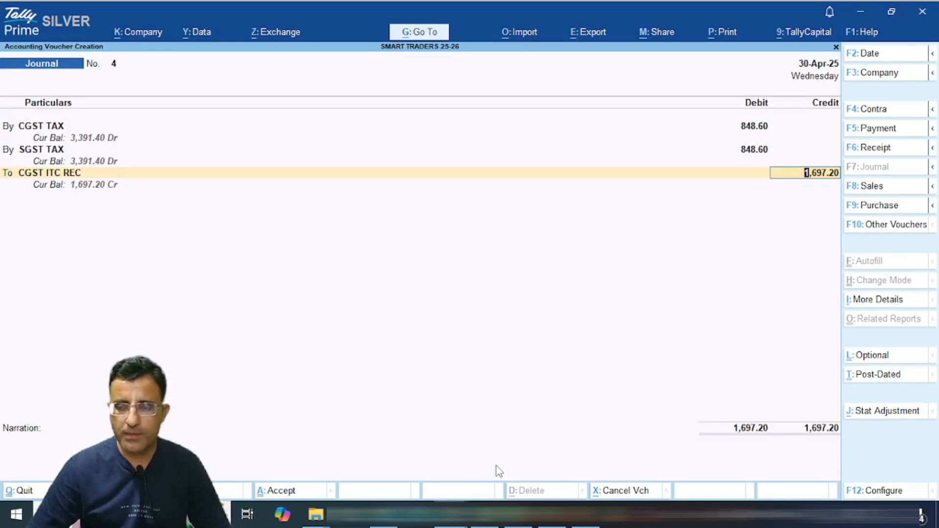
# Step: Credit CGST ITC REC with 848.60 and open another credit line
pyautogui.write('848.6')
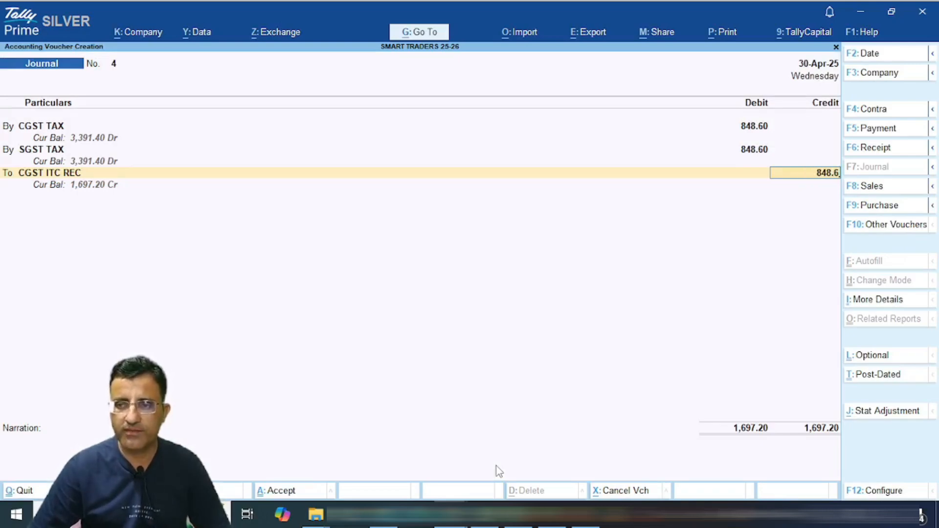
pyautogui.press('Return')
pyautogui.press('Return')
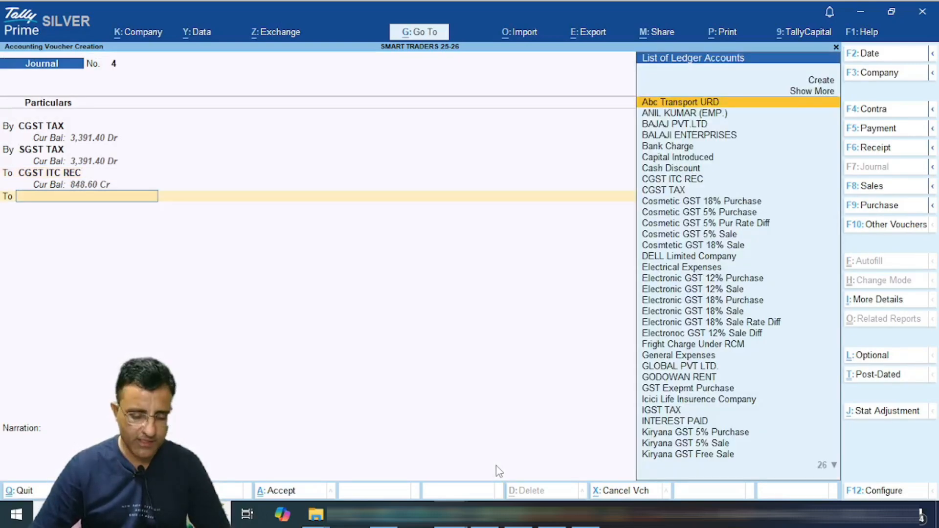
# Step: Create the ledger SGST ITC REC under Current Assets for the second credit line by adapting the CGST ledger name
pyautogui.hotkey('alt', 'c')
pyautogui.hotkey('ctrl', 'alt', 'v')
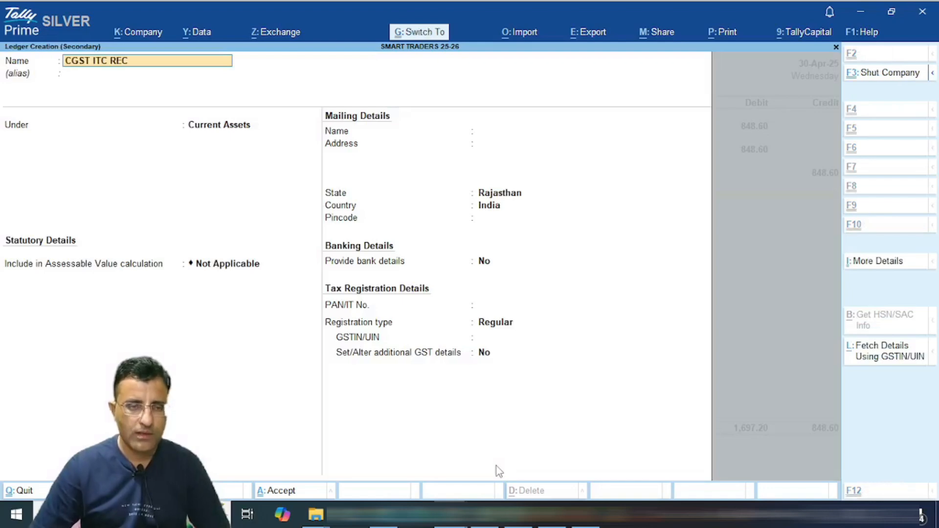
pyautogui.press('Home')
pyautogui.press('Delete')
pyautogui.write('S')
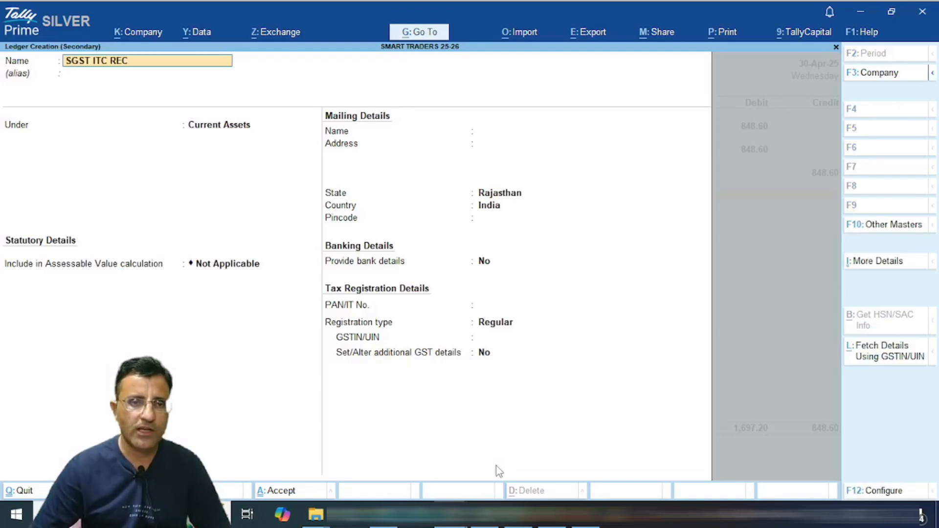
pyautogui.press('Return')
pyautogui.press('Return')
pyautogui.hotkey('ctrl', 'a')
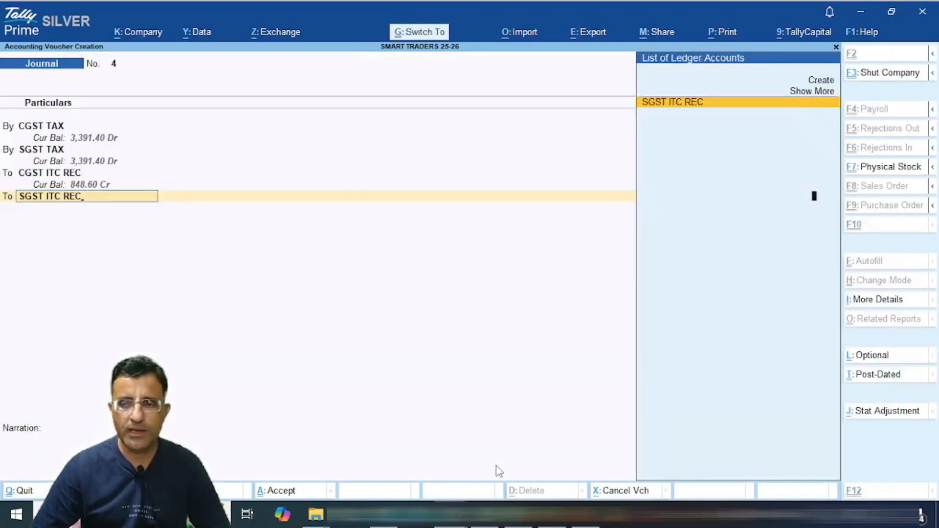
# Step: Credit SGST ITC REC with 848.60 and save the journal voucher without a narration
pyautogui.press('Return')
pyautogui.press('Return')
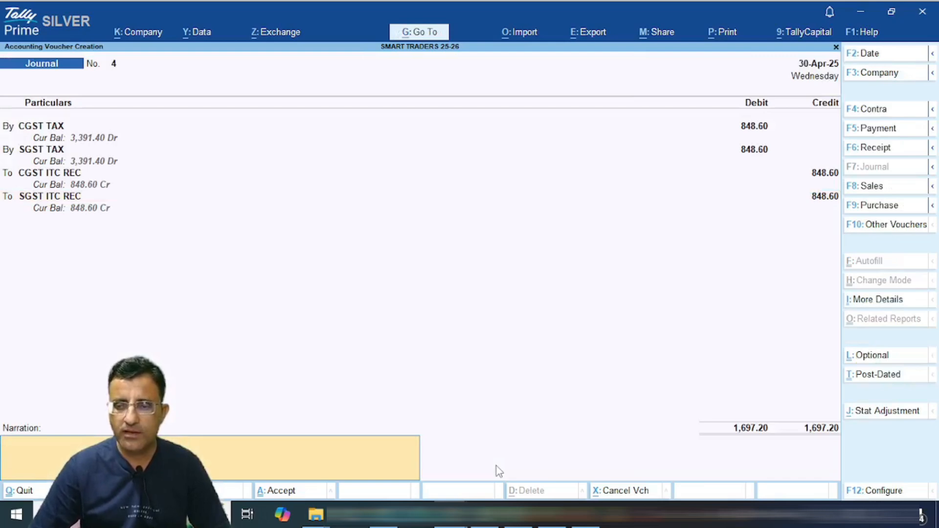
pyautogui.press('Return')
pyautogui.press('Return')
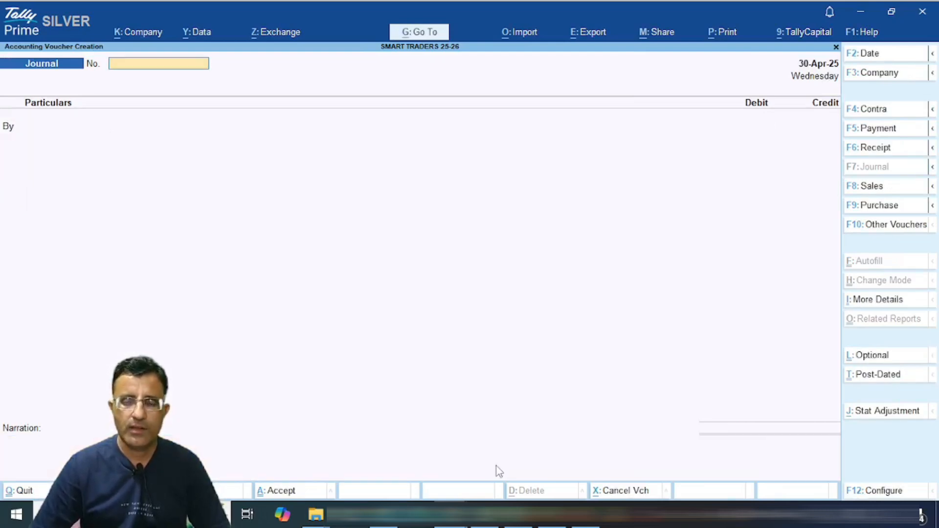
# Step: Open the CGST ITC REC ledger for alteration and keep it under the Current Assets group
pyautogui.press('Escape')
pyautogui.press('Up')
pyautogui.press('Up')
pyautogui.press('Return')
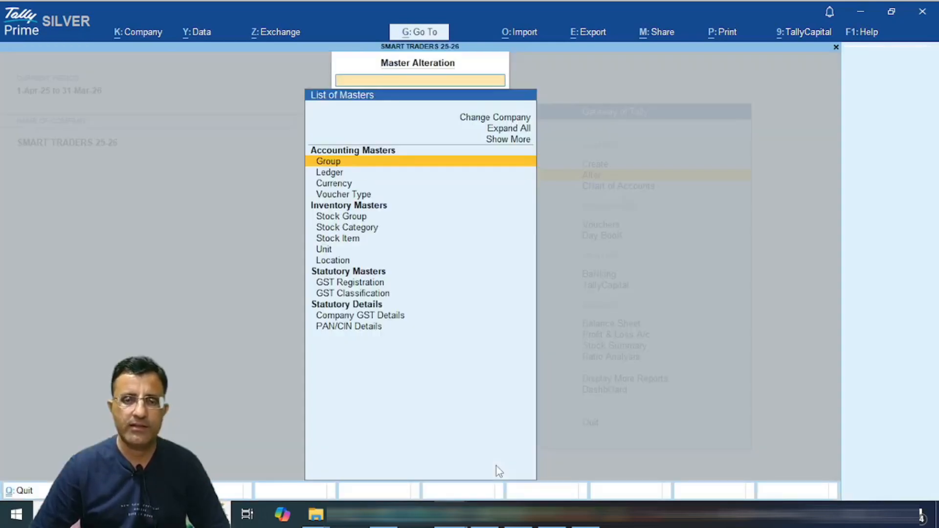
pyautogui.press('Down')
pyautogui.press('Return')
pyautogui.write('cgs')
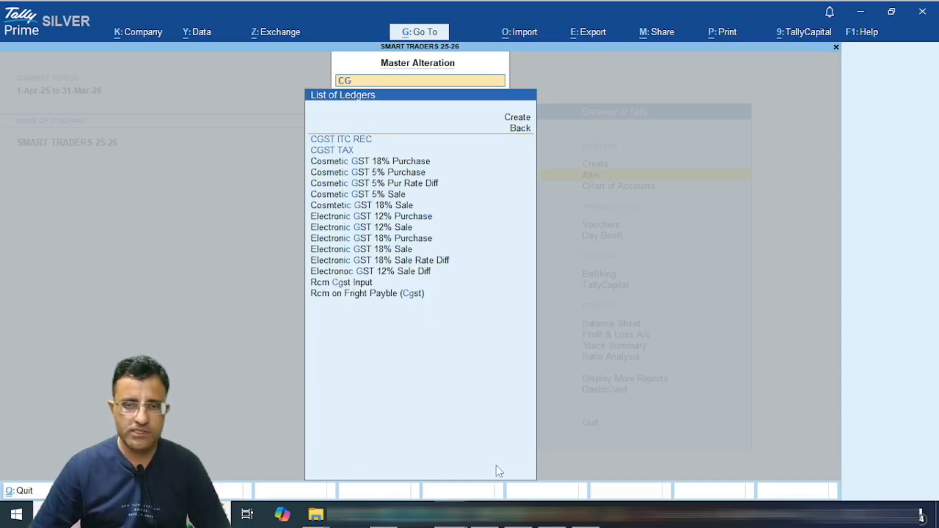
pyautogui.press('Return')
pyautogui.press('Return')
pyautogui.press('Return')
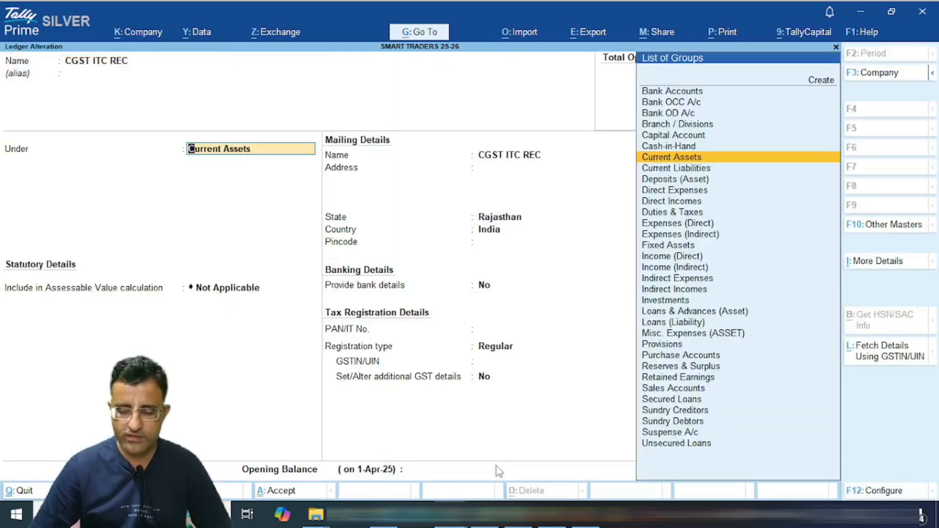
pyautogui.press('End')
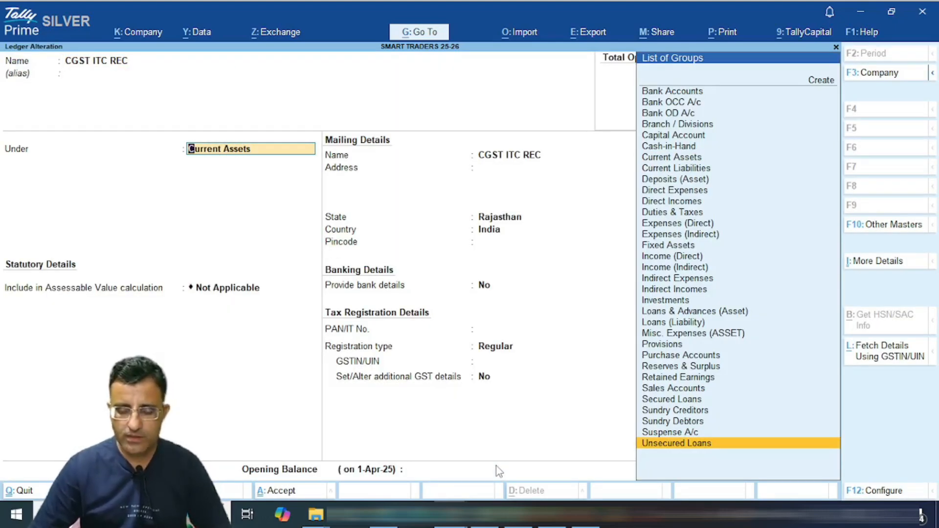
pyautogui.write('c')
pyautogui.press('Return')
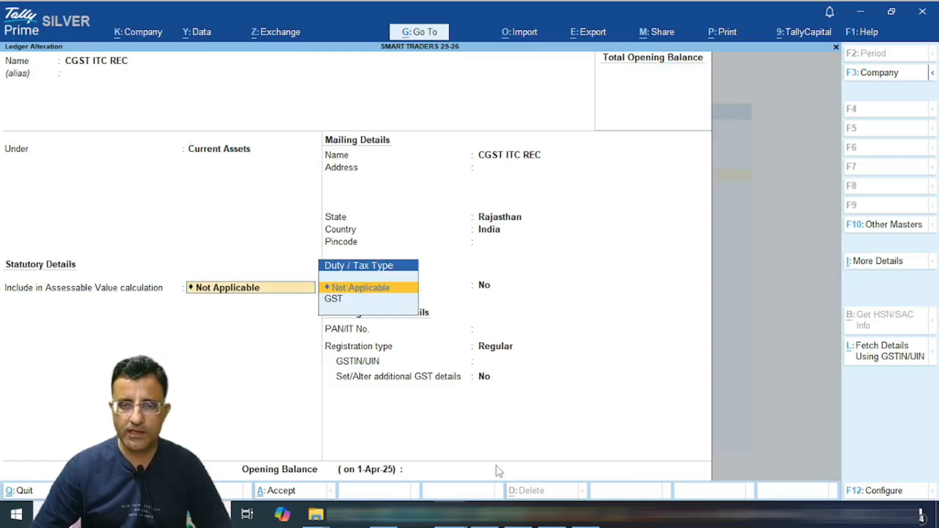
# Step: Set the GST registration type of CGST ITC REC to Unregistered/Consumer, leaving the GSTIN and other details as they are
pyautogui.press('Return')
pyautogui.press('Return')
pyautogui.press('Return')
pyautogui.press('Return')
pyautogui.press('Return')
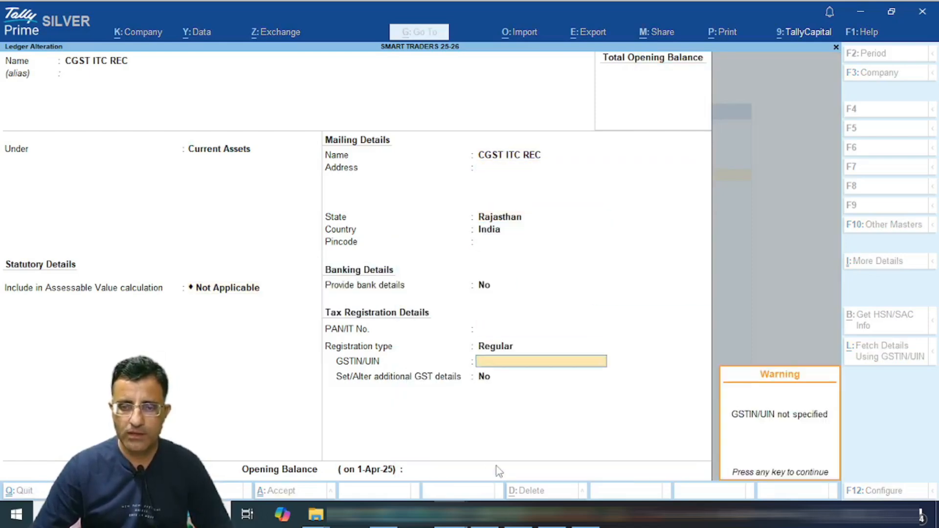
pyautogui.press('Return')
pyautogui.press('Return')
pyautogui.press('BackSpace')
pyautogui.press('BackSpace')
pyautogui.press('BackSpace')
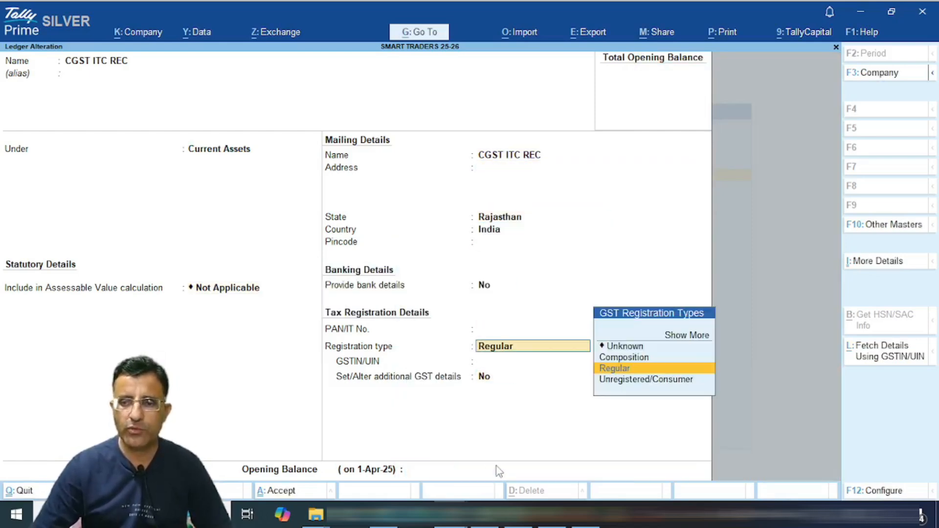
pyautogui.press('Down')
pyautogui.press('Return')
# Step: Add the new effective date 1-4-25 for the revised GST details of CGST ITC REC
pyautogui.press('Return')
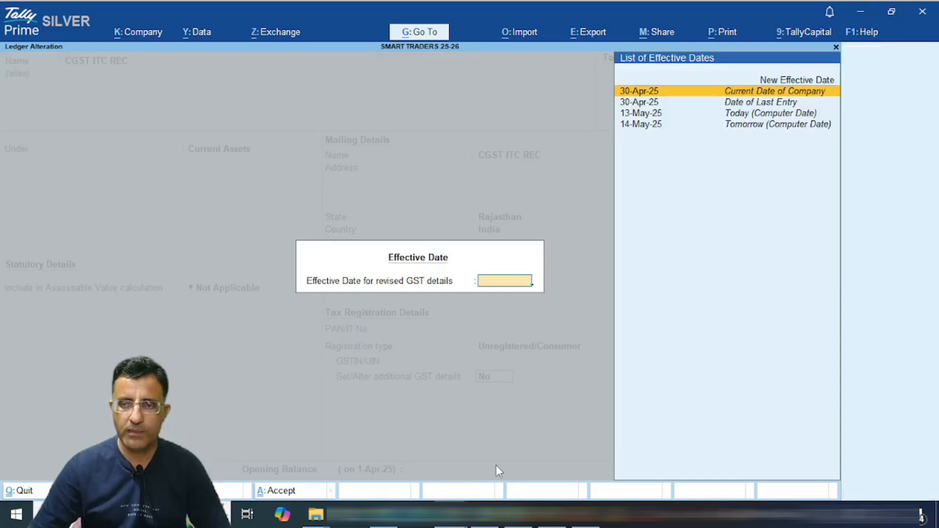
pyautogui.press('Up')
pyautogui.press('Return')
pyautogui.write('1-4-25')
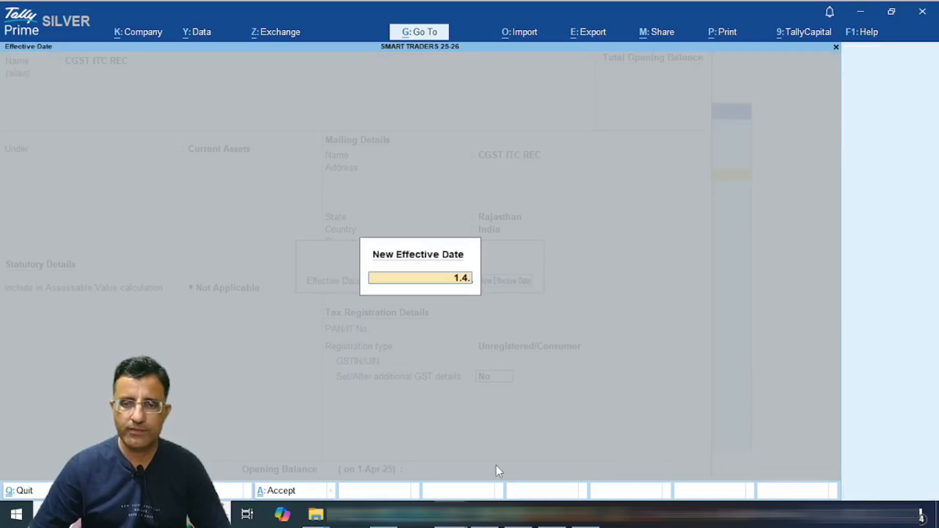
pyautogui.press('Return')
# Step: Set the opening balance of CGST ITC REC to 848.60 Dr and save the ledger
pyautogui.write('848.60')
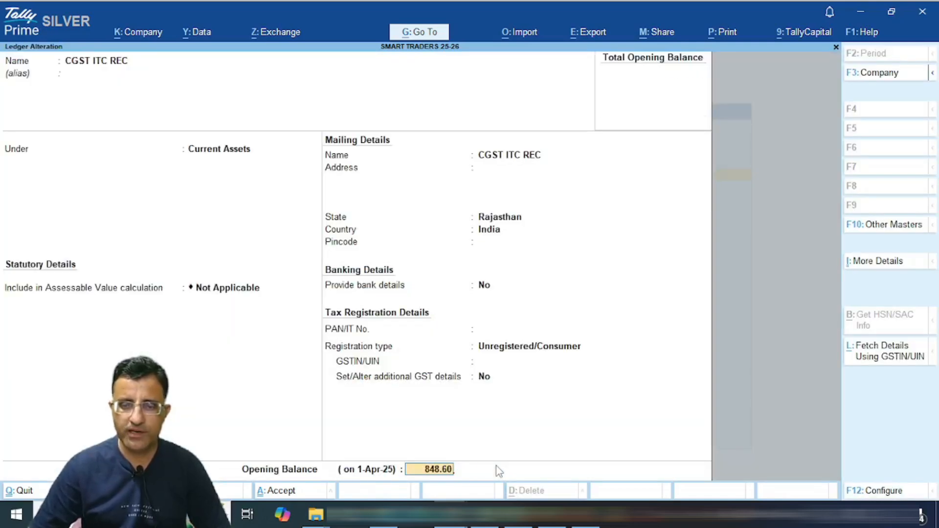
pyautogui.press('Return')
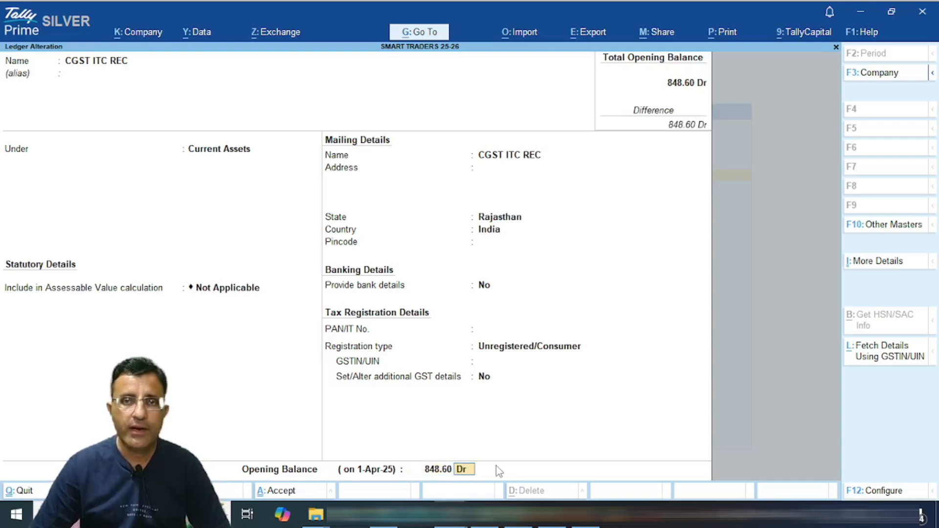
pyautogui.press('Return')
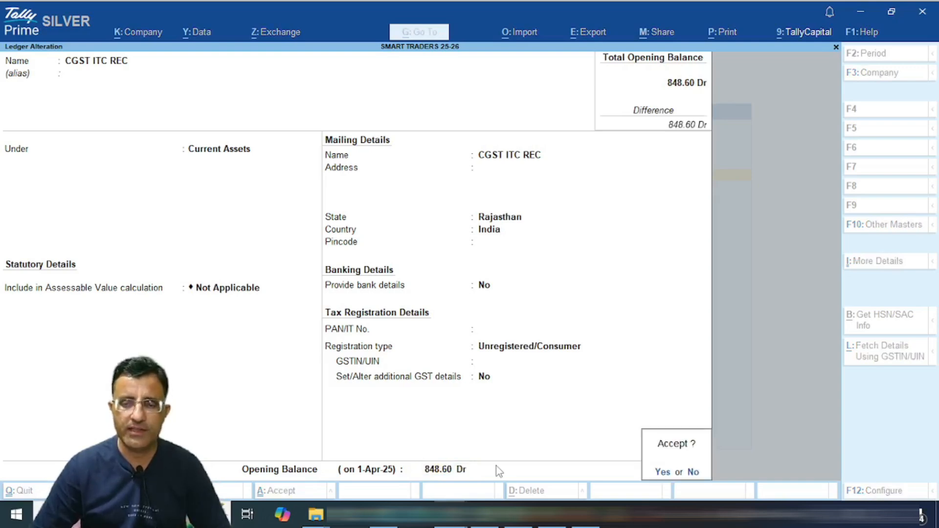
pyautogui.press('Return')
# Step: Open the SGST ITC REC ledger for alteration
pyautogui.write('SG')
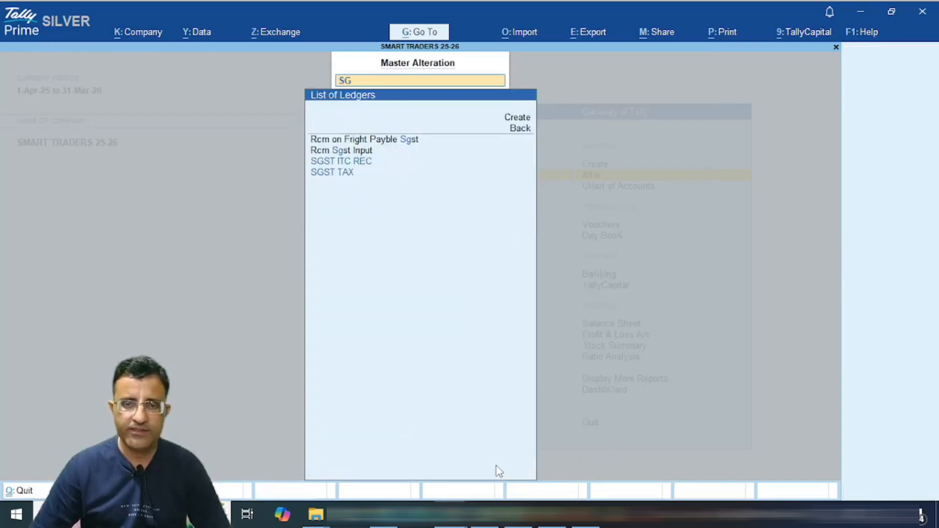
pyautogui.press('Down')
pyautogui.press('Up')
pyautogui.press('Return')
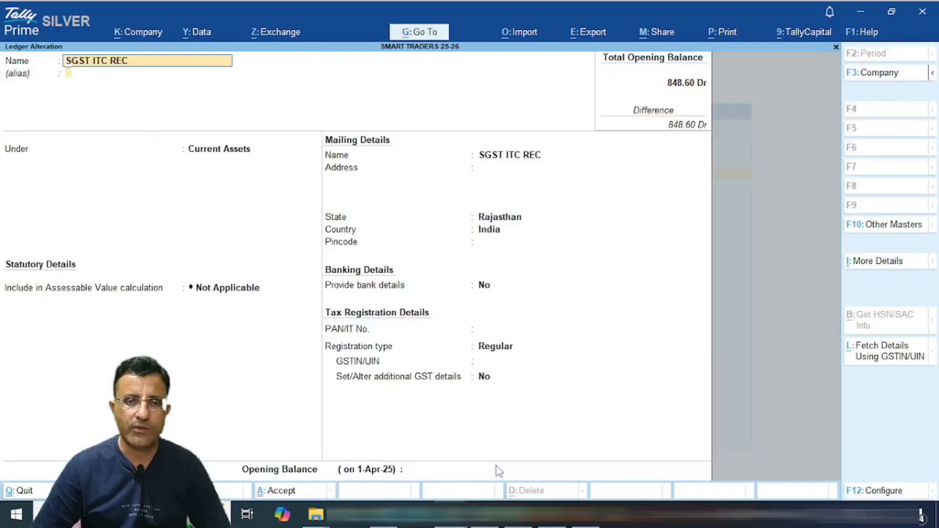
# Step: Set the GST registration type of SGST ITC REC to Unregistered/Consumer, keeping its group, mailing and banking details
pyautogui.press('Return')
pyautogui.press('Return')
pyautogui.press('Return')
pyautogui.press('Return')
pyautogui.press('Return')
pyautogui.press('Return')
pyautogui.press('Return')
pyautogui.press('Return')
pyautogui.press('Return')
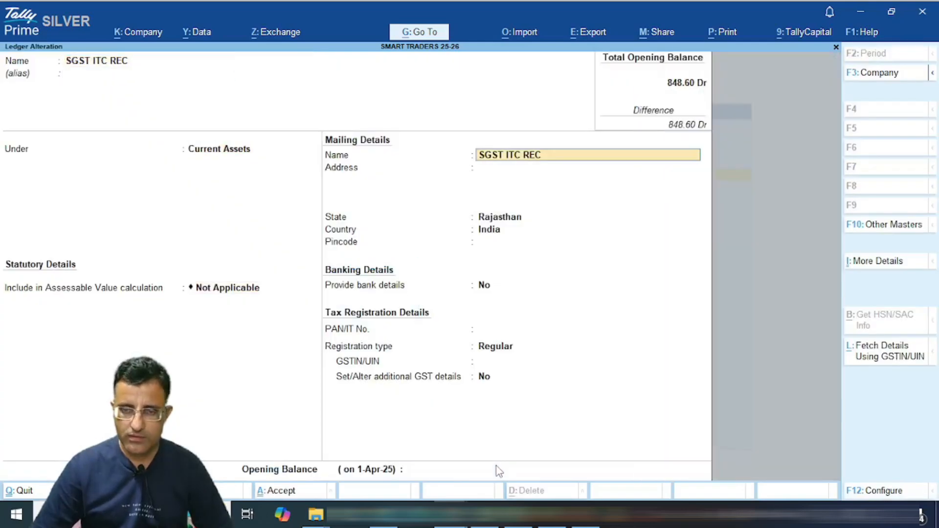
pyautogui.press('Down')
pyautogui.press('Return')
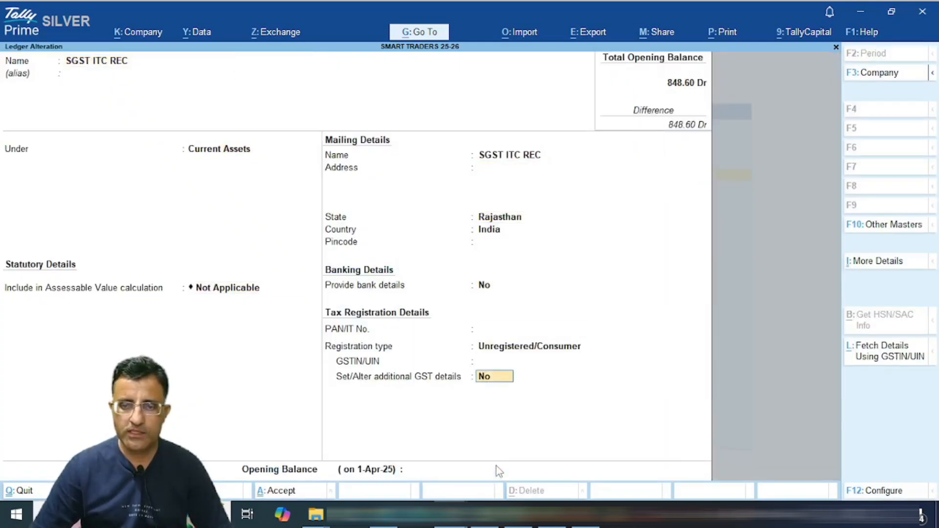
# Step: Add the new effective date 1-4-25 for the revised GST details of SGST ITC REC
pyautogui.press('Return')
pyautogui.press('Up')
pyautogui.press('Return')
pyautogui.write('1-4-25')
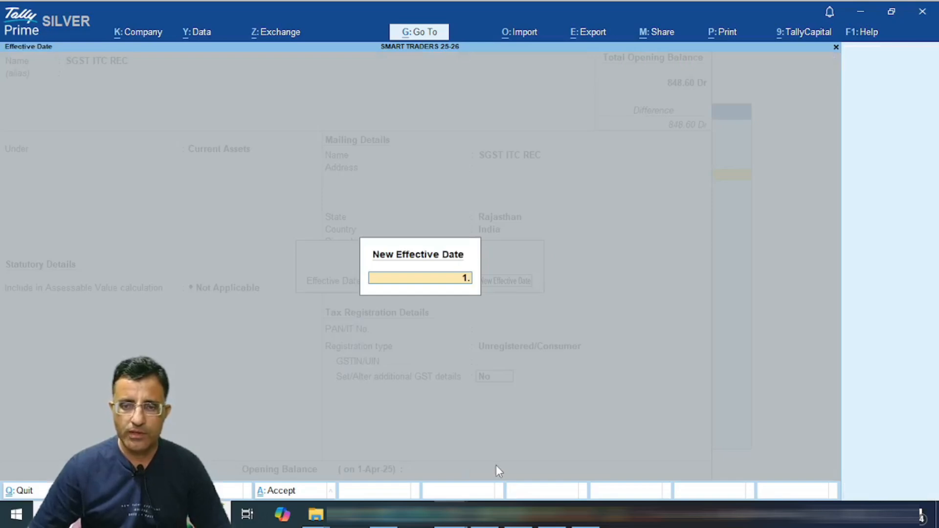
pyautogui.press('Return')
# Step: Set the opening balance of SGST ITC REC to 848.60 Dr, save the ledger and leave master alteration
pyautogui.write('848.60')
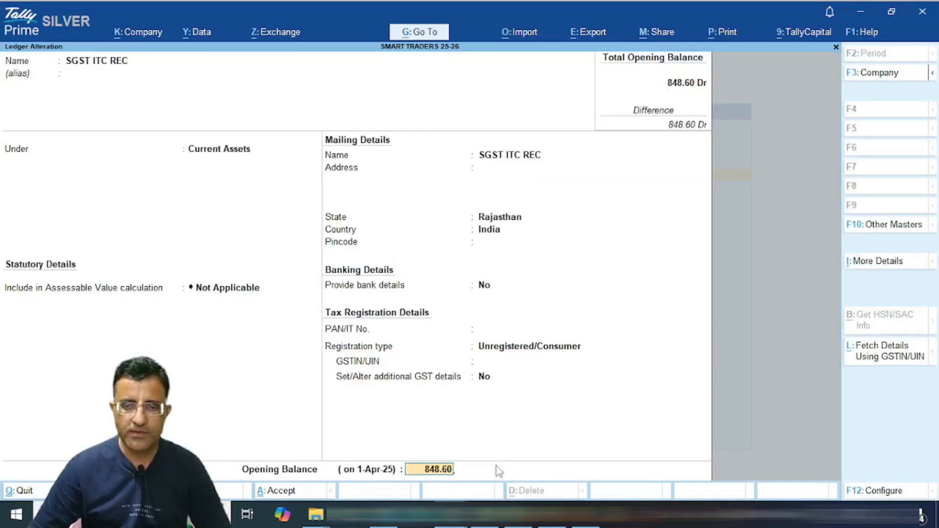
pyautogui.press('Return')
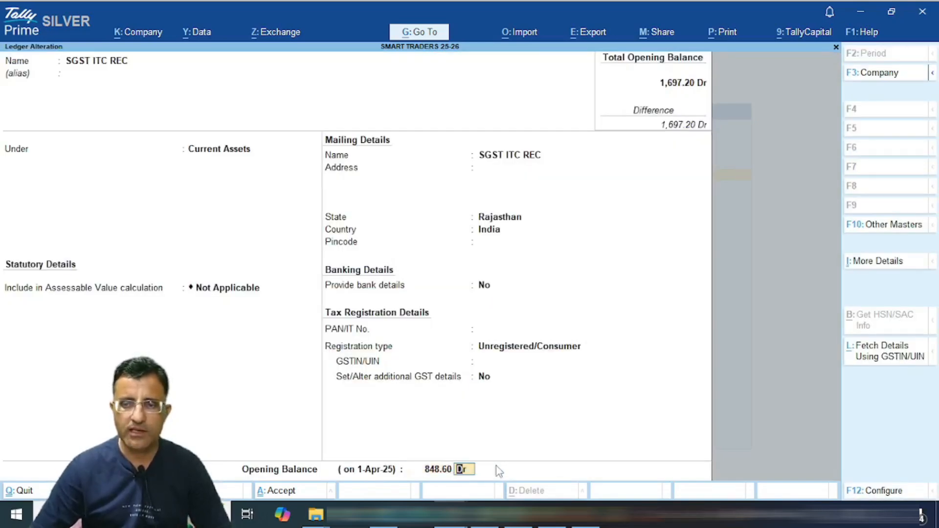
pyautogui.press('Return')
pyautogui.press('Return')
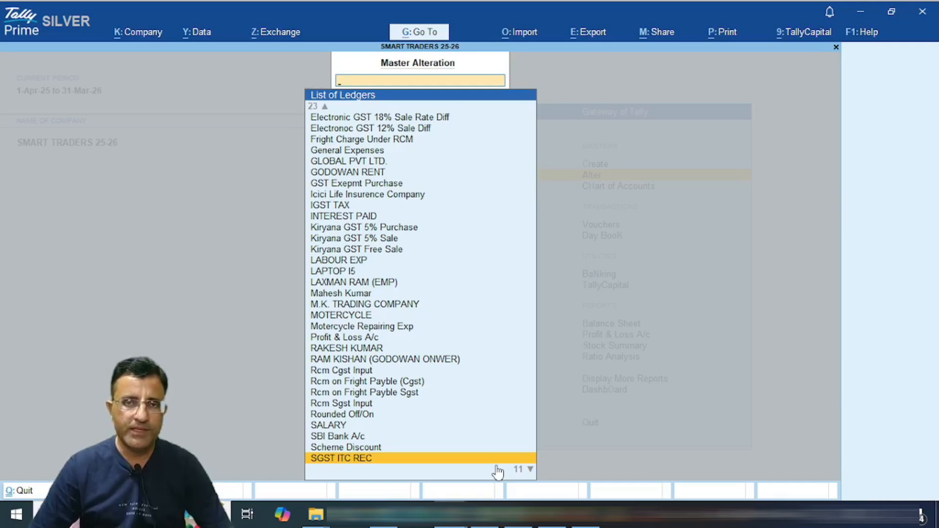
pyautogui.press('Escape')
pyautogui.press('Escape')
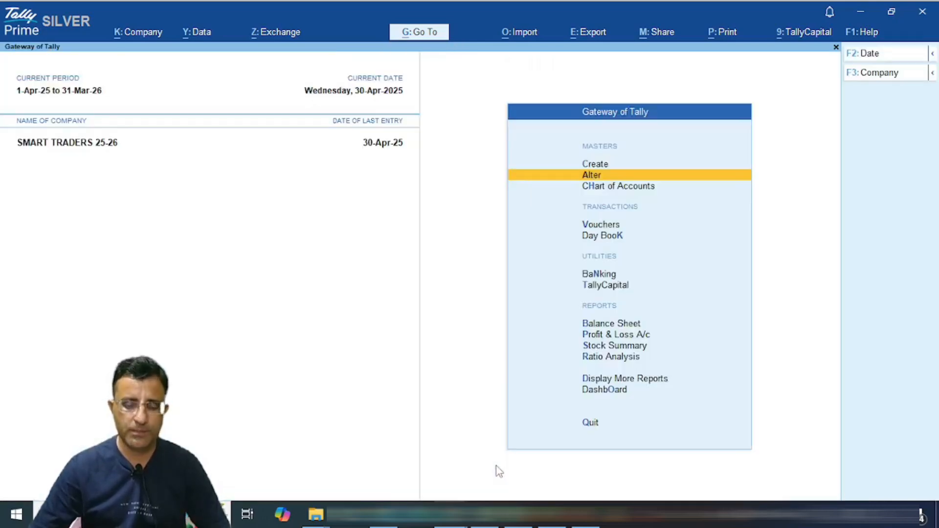
# Step: Review the ledger vouchers and balances of CGST ITC REC and CGST TAX for April 2025
pyautogui.write('dalcg')
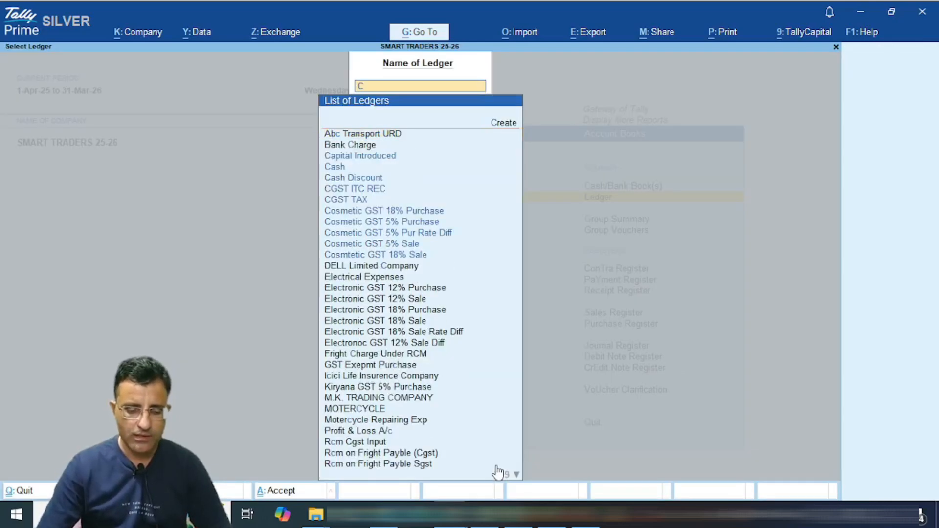
pyautogui.press('Return')
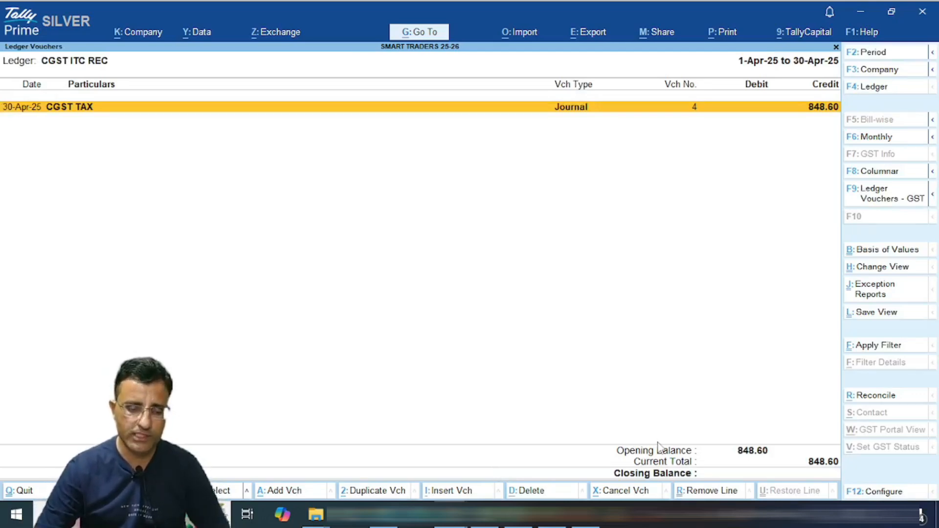
pyautogui.press('F4')
pyautogui.write('cg')
pyautogui.press('Down')
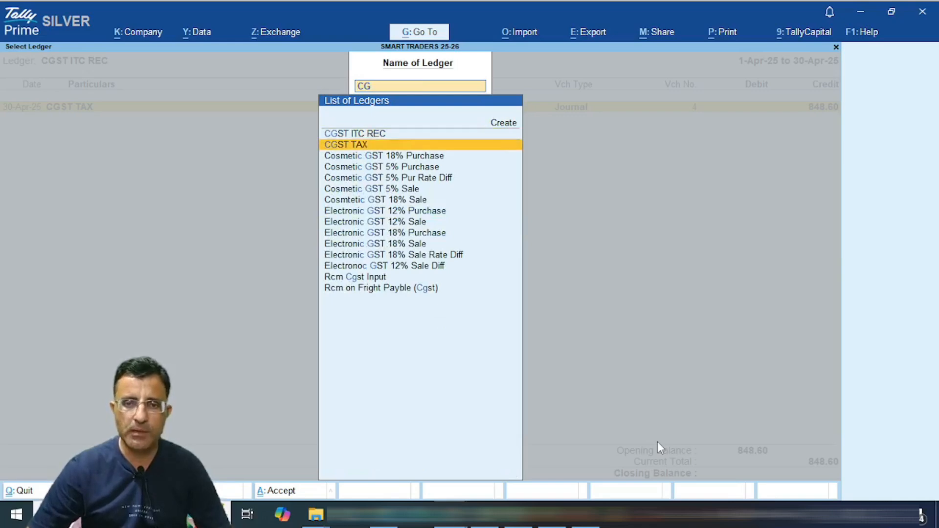
pyautogui.press('Return')
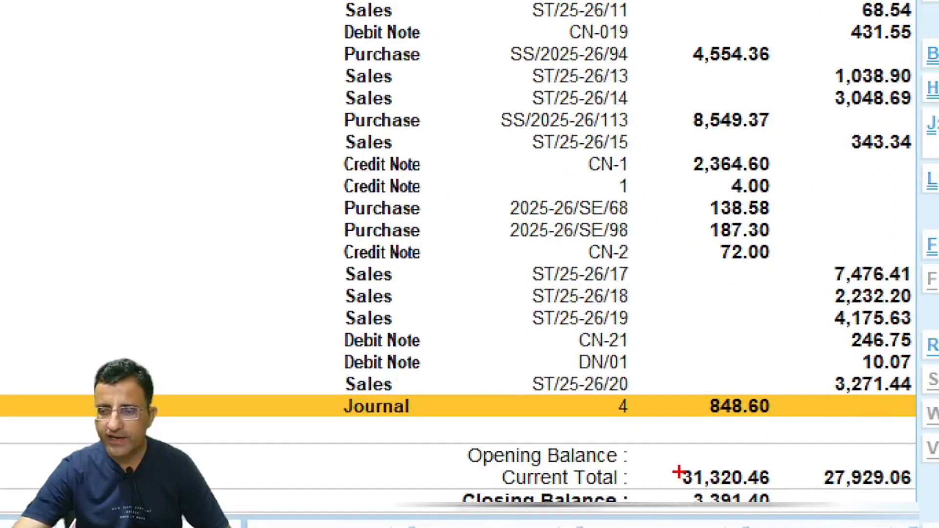
pyautogui.moveTo(716, 447); pyautogui.dragTo(781, 496)
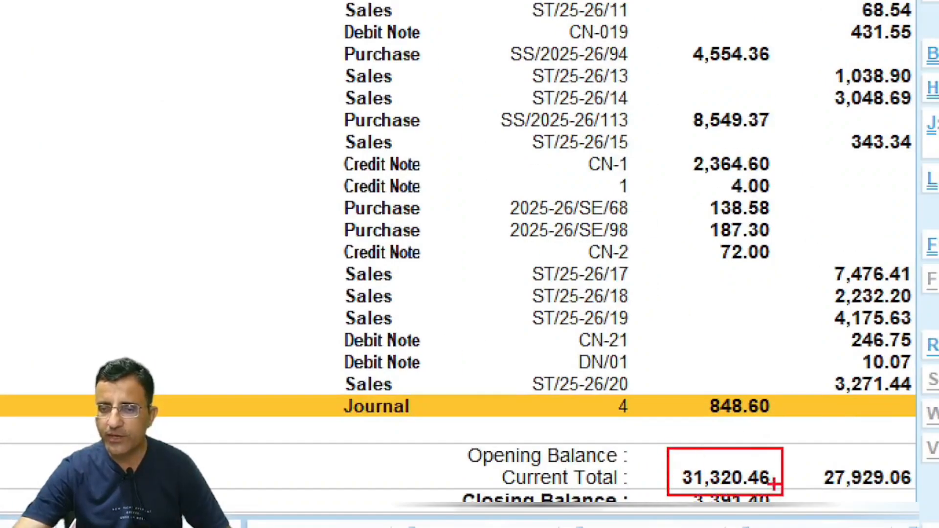
pyautogui.moveTo(681, 377); pyautogui.dragTo(802, 436)
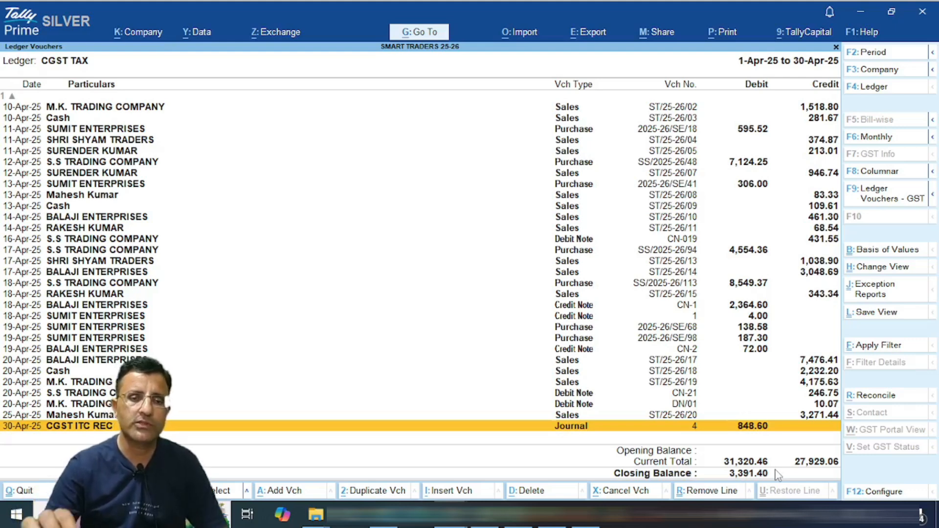
# Step: Inspect the 30-Apr-25 journal entry from the CGST TAX ledger, leave it without changes and close the ledger report
pyautogui.press('Return')
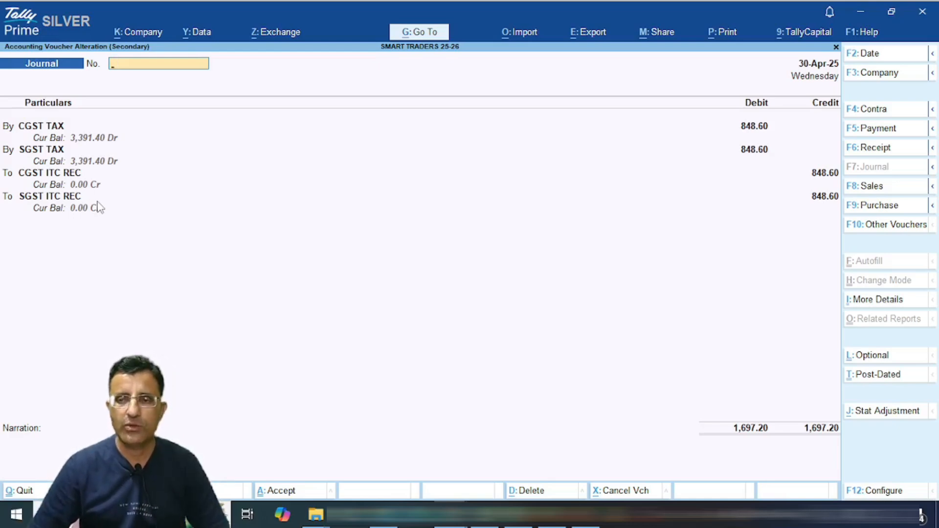
pyautogui.press('Escape')
pyautogui.press('y')
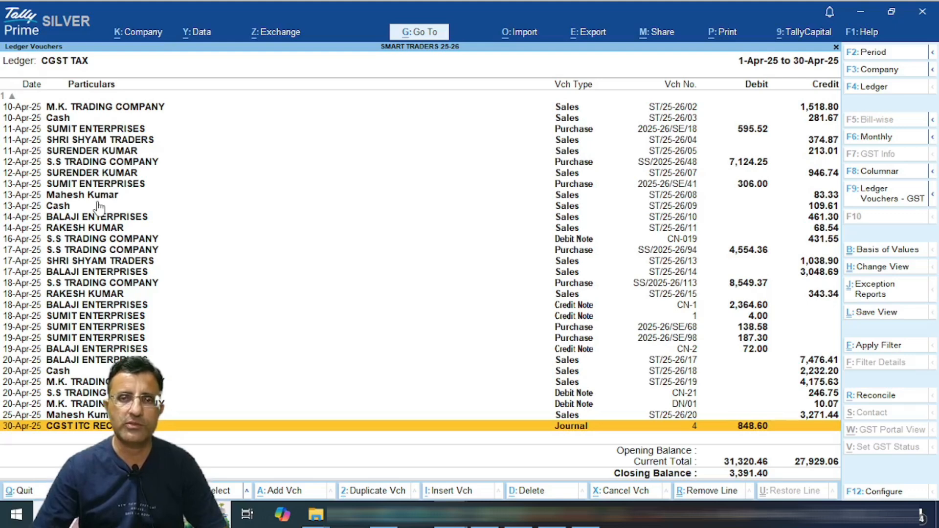
pyautogui.press('Escape')
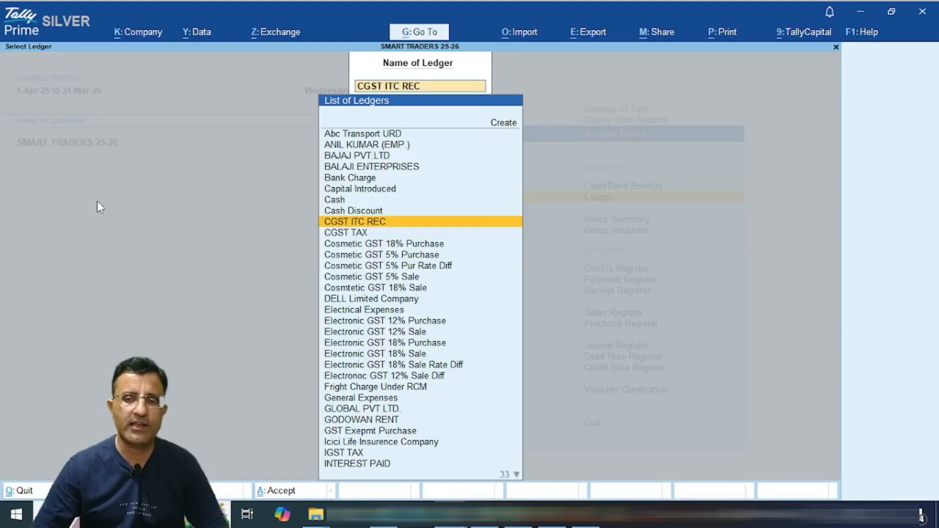
pyautogui.press('Escape')
pyautogui.press('Escape')
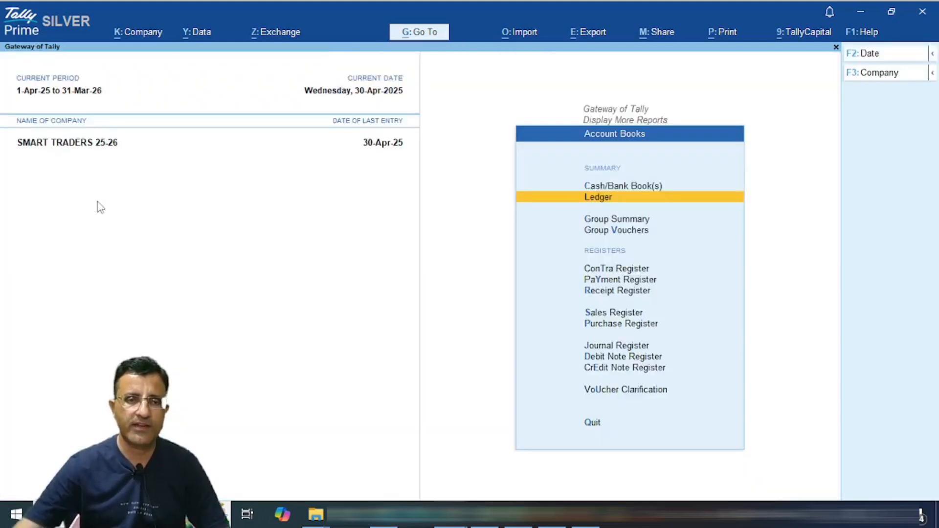
# Step: Switch to the Smart Traders RSNR company and examine the March 2025 vouchers and closing balance of its Cgst Tax ledger
pyautogui.moveTo(449, 513)
pyautogui.click(377, 466)
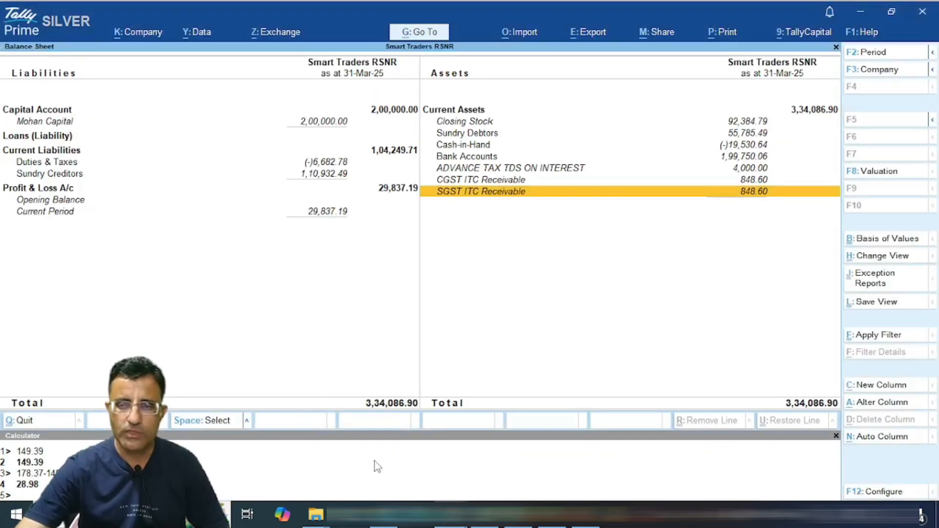
pyautogui.press('Escape')
pyautogui.press('Escape')
pyautogui.press('Escape')
pyautogui.write('d')
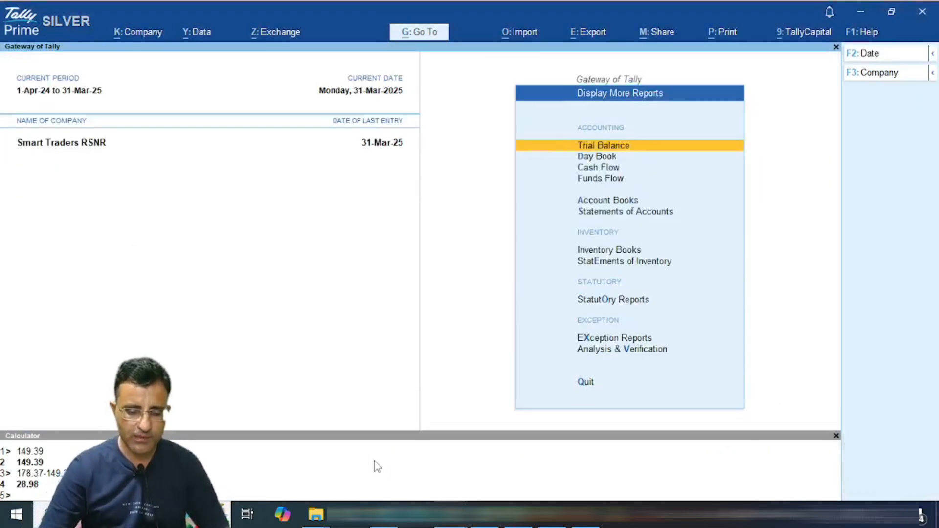
pyautogui.write('alCG')
pyautogui.press('Down')
pyautogui.press('Return')
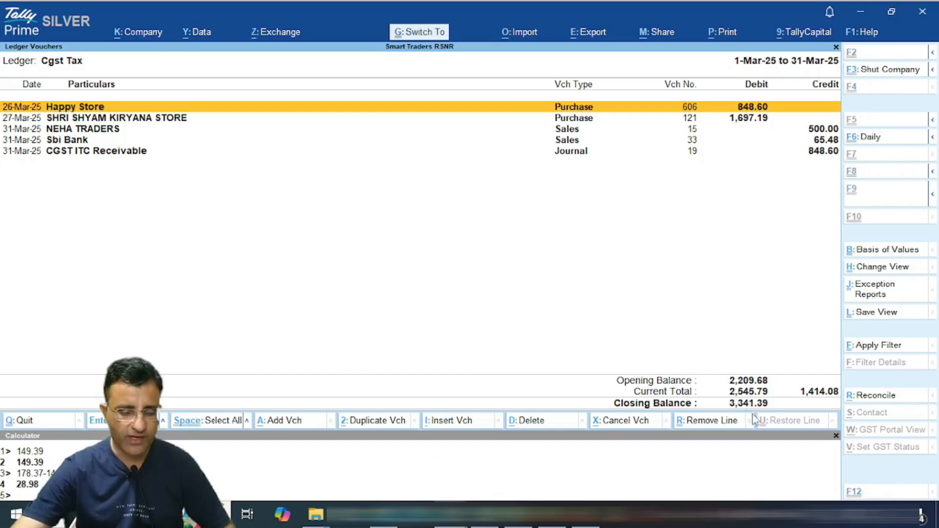
pyautogui.hotkey('ctrl', '1')
pyautogui.click(731, 399)
pyautogui.moveTo(687, 378)
pyautogui.mouseDown()
pyautogui.moveTo(765, 411)
pyautogui.moveTo(811, 414)
pyautogui.mouseUp()
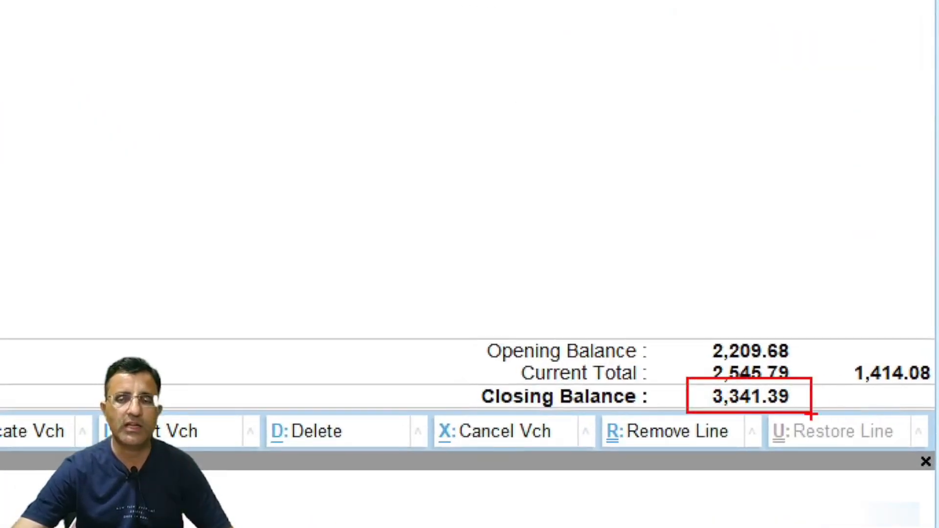
# Step: Compare the books, portal and difference figures for ITC as on 31 March in the Excel worksheet, and return to SMART TRADERS 25-26 in TallyPrime
pyautogui.press('Escape')
pyautogui.click(484, 515)
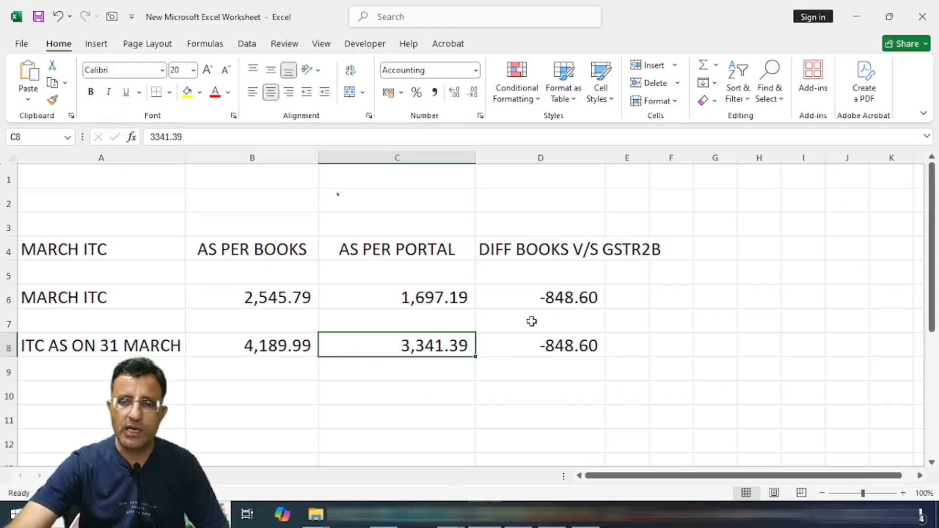
pyautogui.moveTo(530, 320); pyautogui.dragTo(569, 377)
pyautogui.click(500, 397)
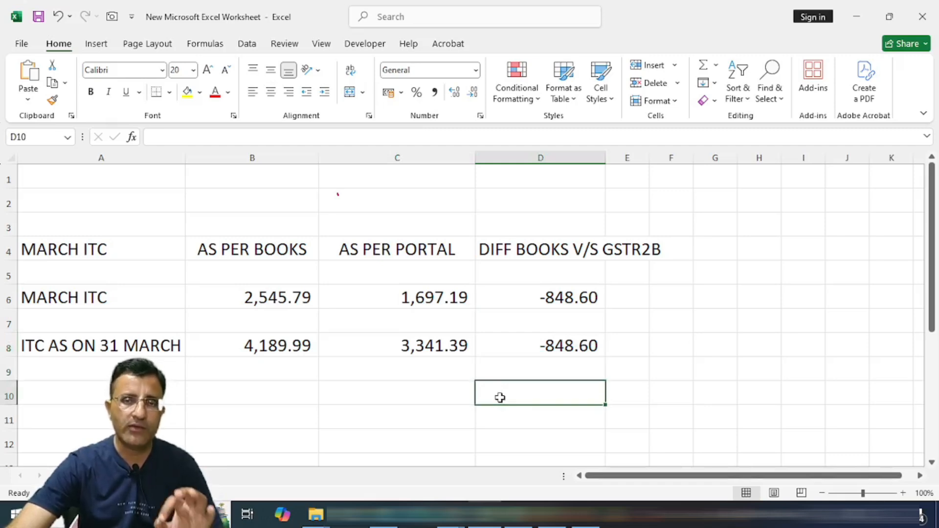
pyautogui.moveTo(277, 347); pyautogui.dragTo(383, 342)
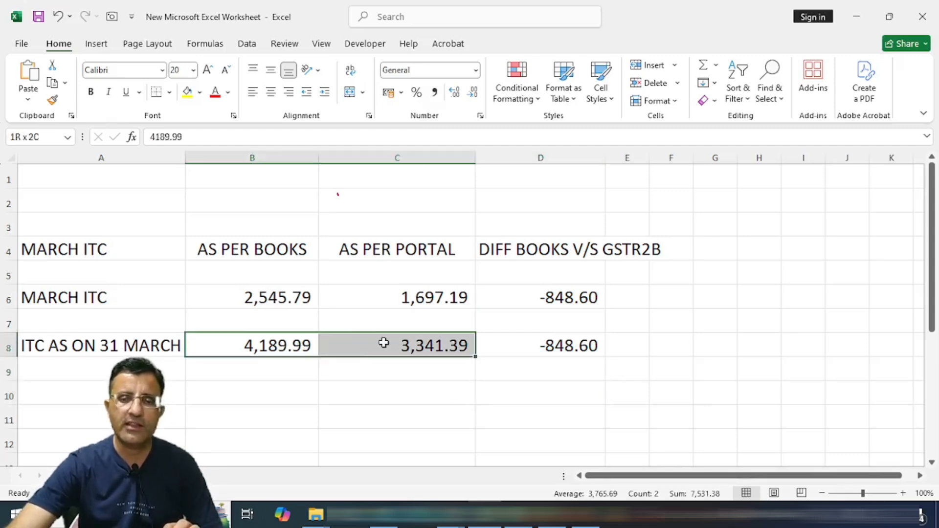
pyautogui.click(346, 408)
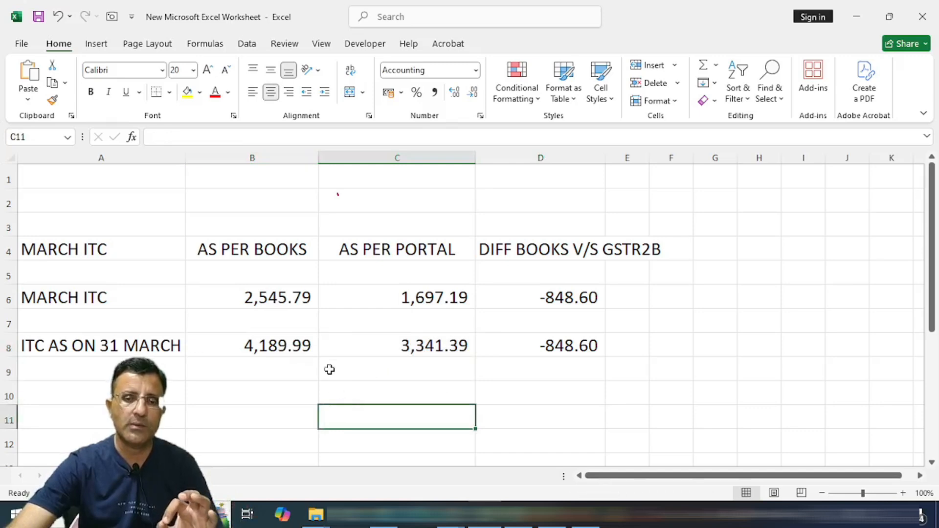
pyautogui.click(396, 348)
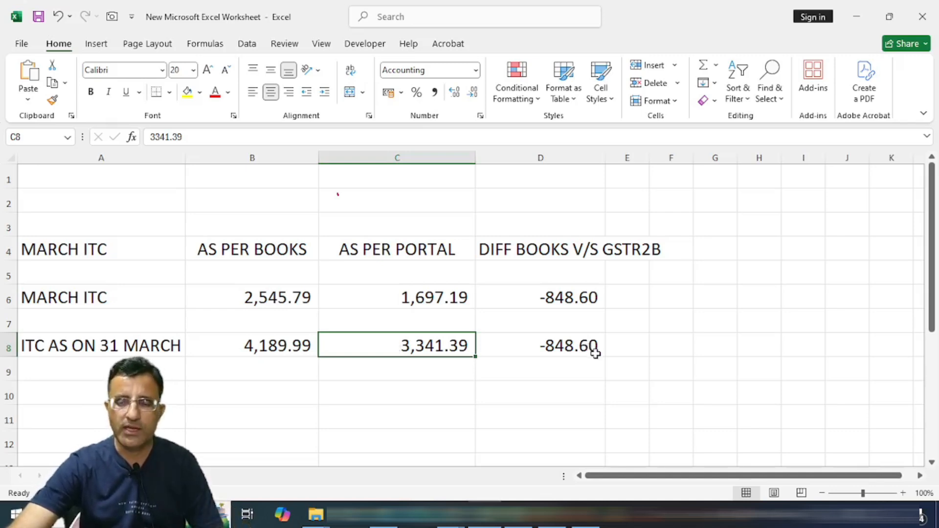
pyautogui.click(628, 345)
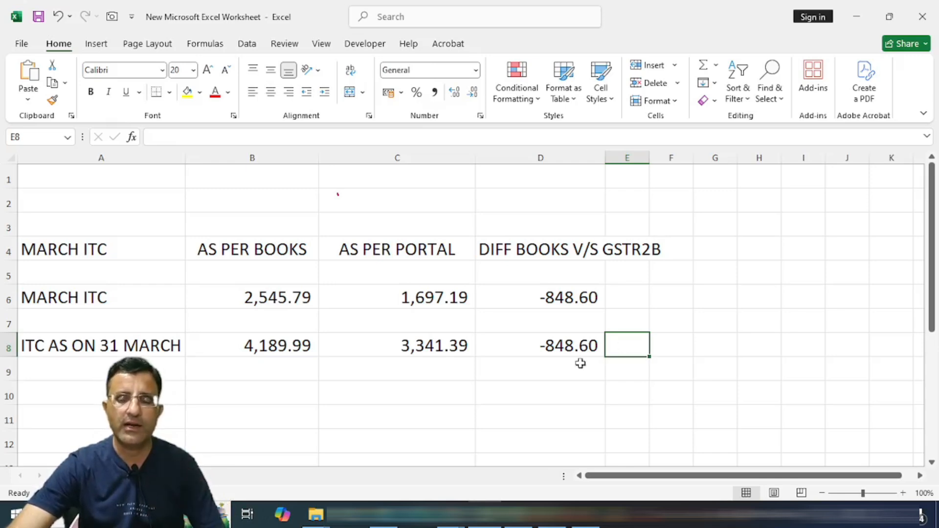
pyautogui.click(451, 513)
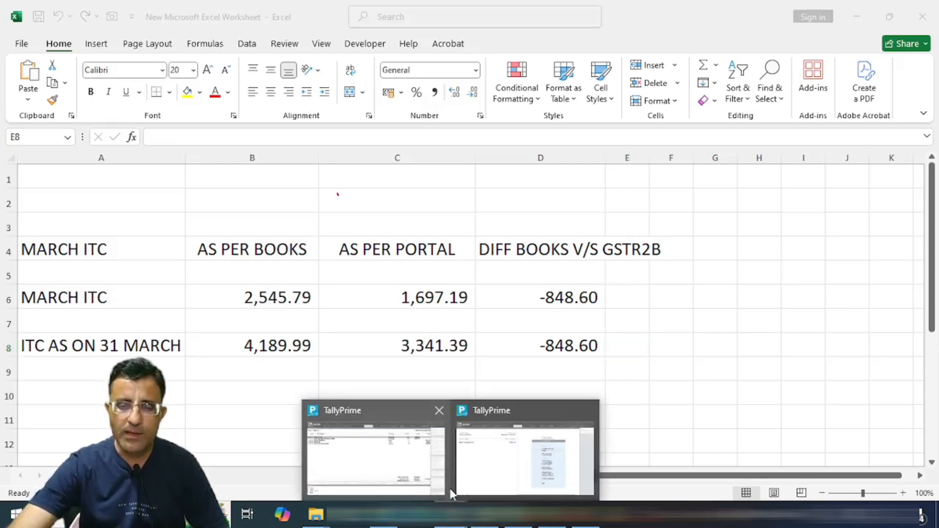
pyautogui.click(517, 451)
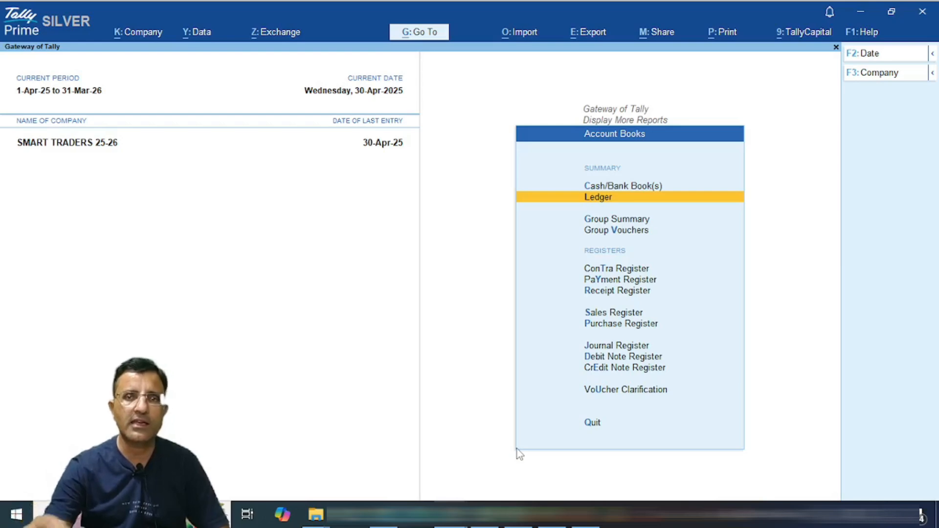